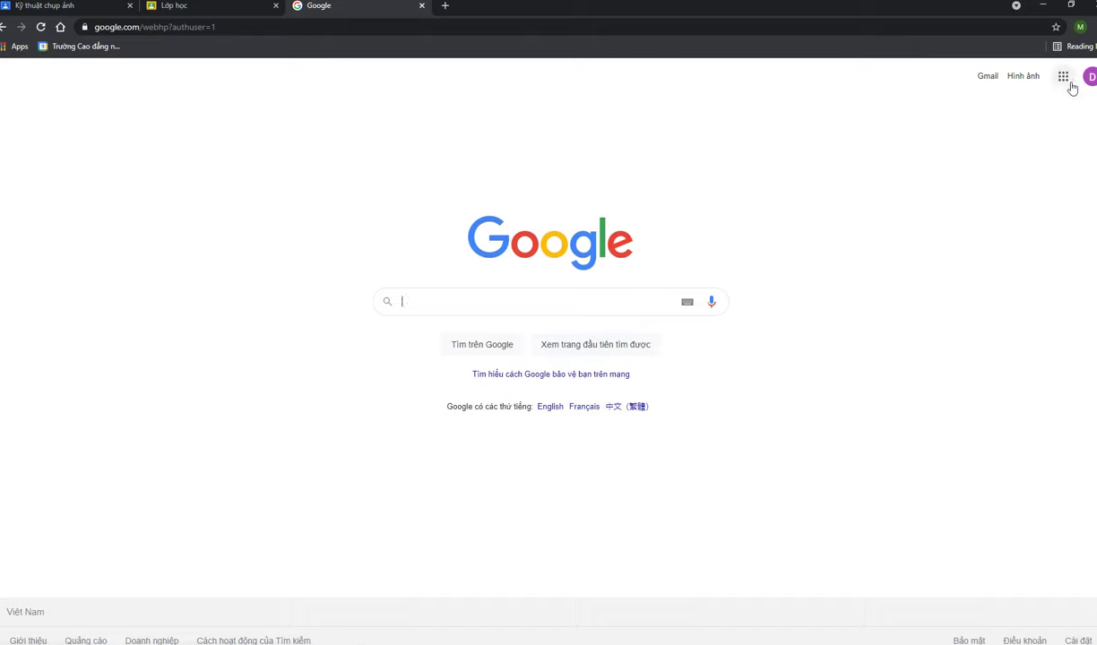
Launch Google Classroom from the Google apps grid under the student account to show its eight class cards
left_click(1063, 77)
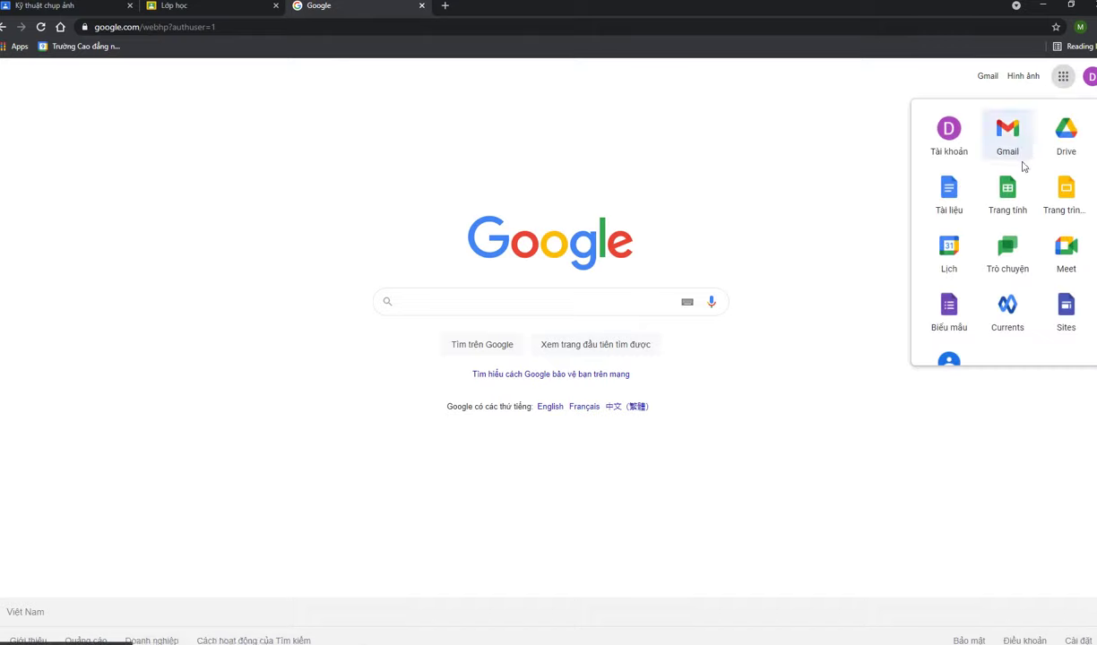
scroll(1009, 177, "down", 5)
scroll(1000, 246, "down", 1)
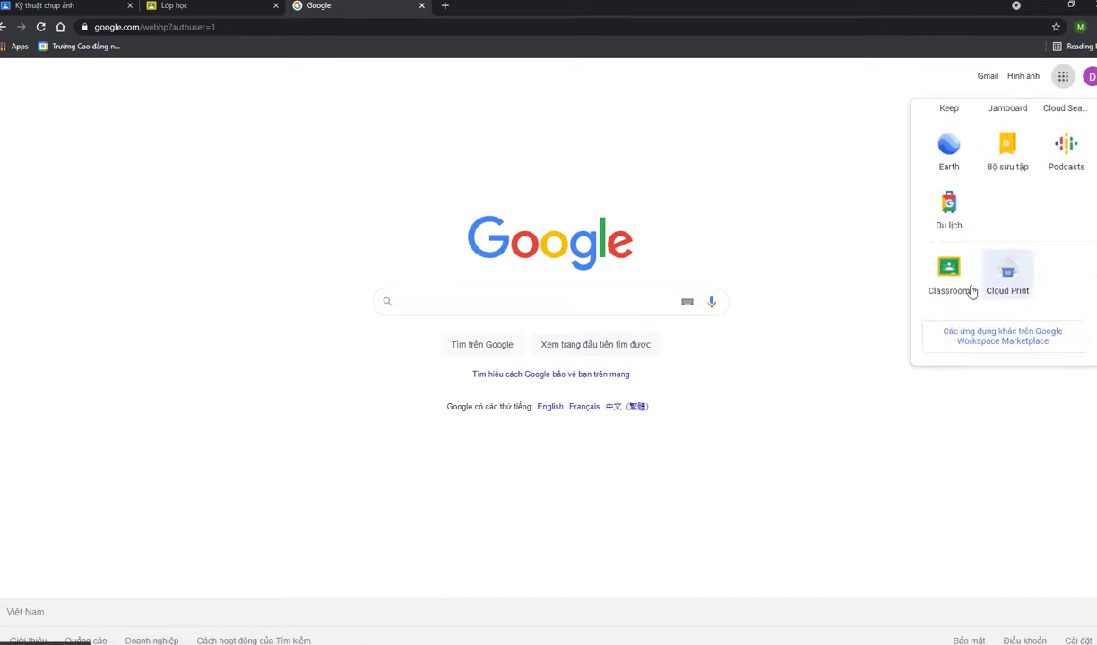
left_click(947, 285)
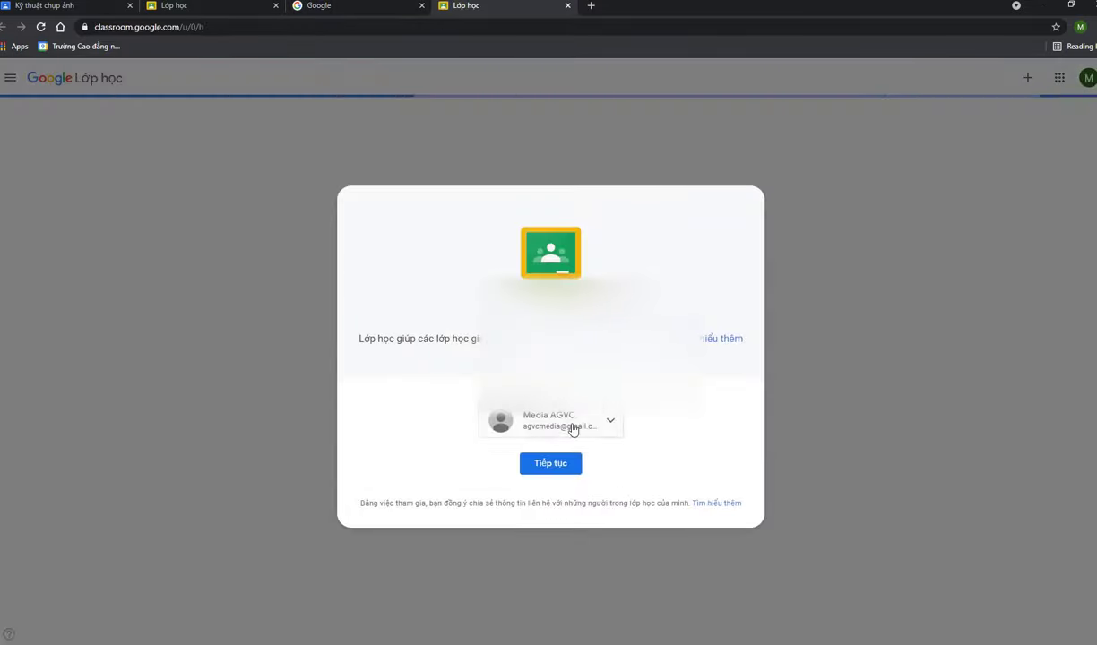
left_click(571, 426)
left_click(457, 348)
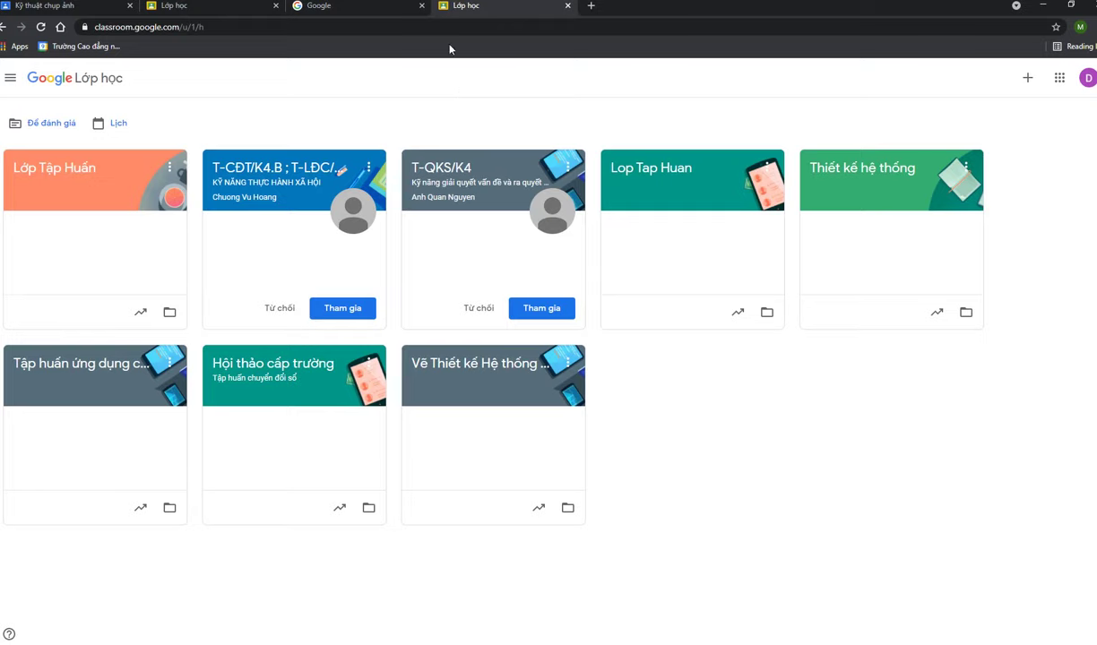
Close the Google homepage tab and show the Kỹ thuật chụp ảnh class with its join code
left_click(340, 13)
middle_click(340, 12)
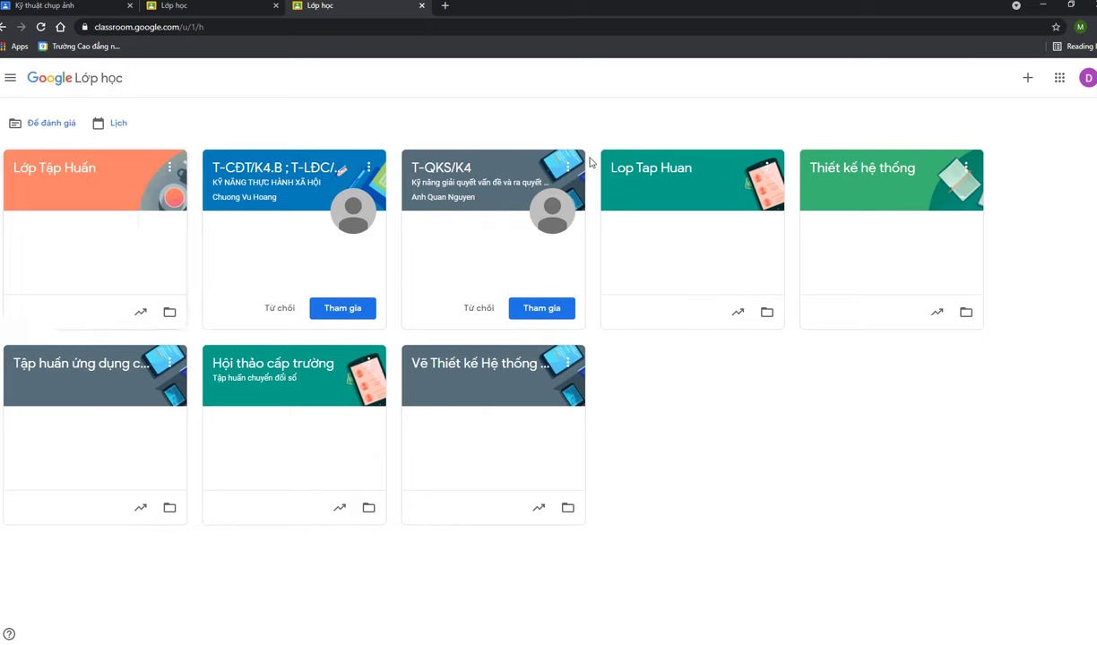
left_click(219, 11)
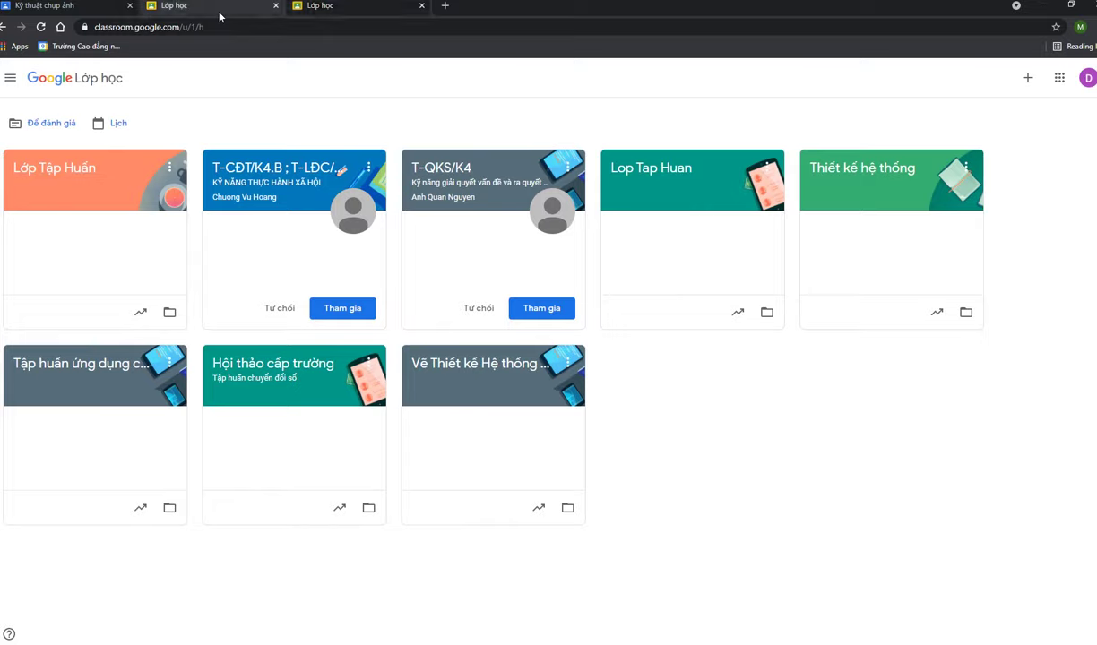
left_click(77, 10)
Copy the class join code, then bring up the join-or-create menu on the student's class list
right_click(423, 363)
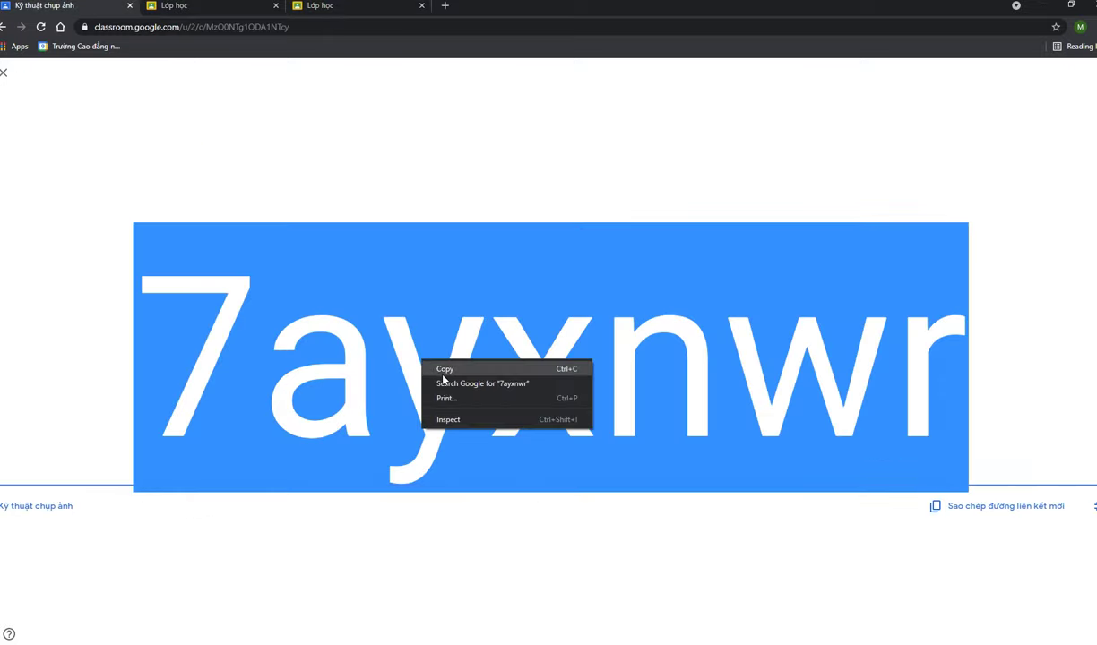
left_click(443, 375)
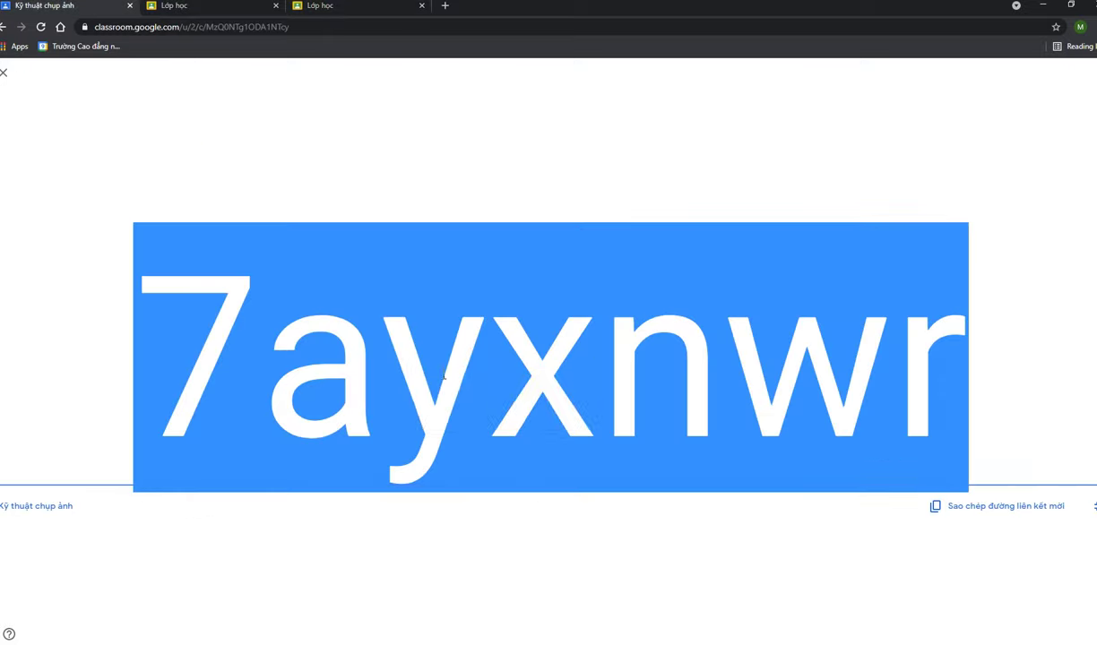
left_click(336, 9)
left_click(1029, 80)
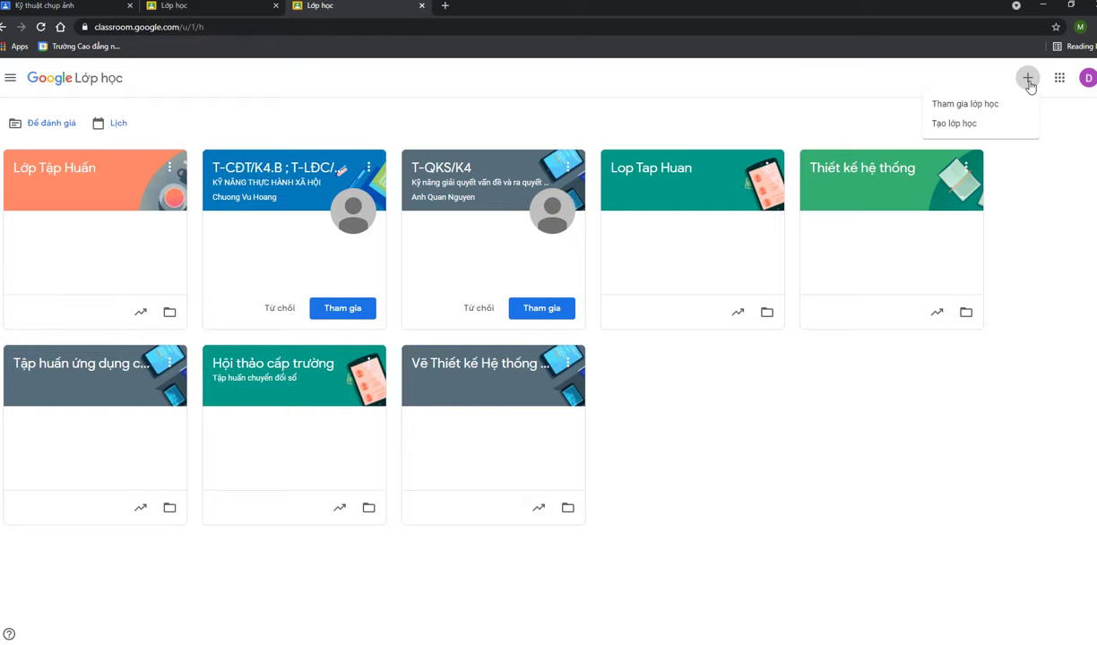
Join the Kỹ thuật chụp ảnh class by pasting the copied code into the Mã lớp field
left_click(954, 110)
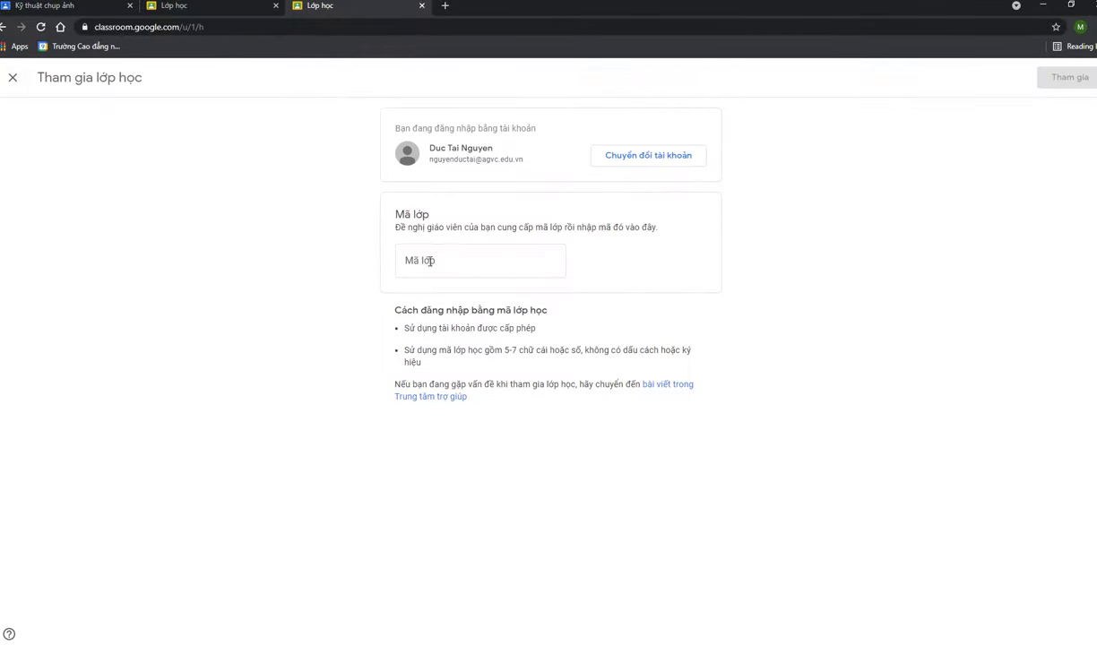
left_click(431, 261)
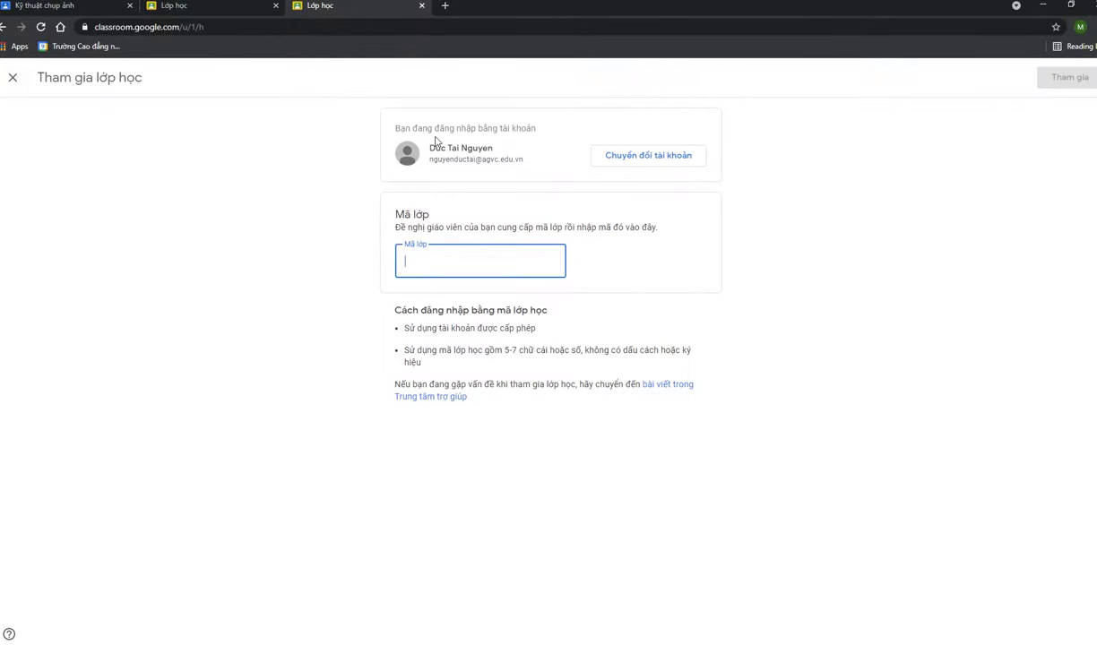
left_click_drag(431, 154, 531, 150)
left_click(507, 157)
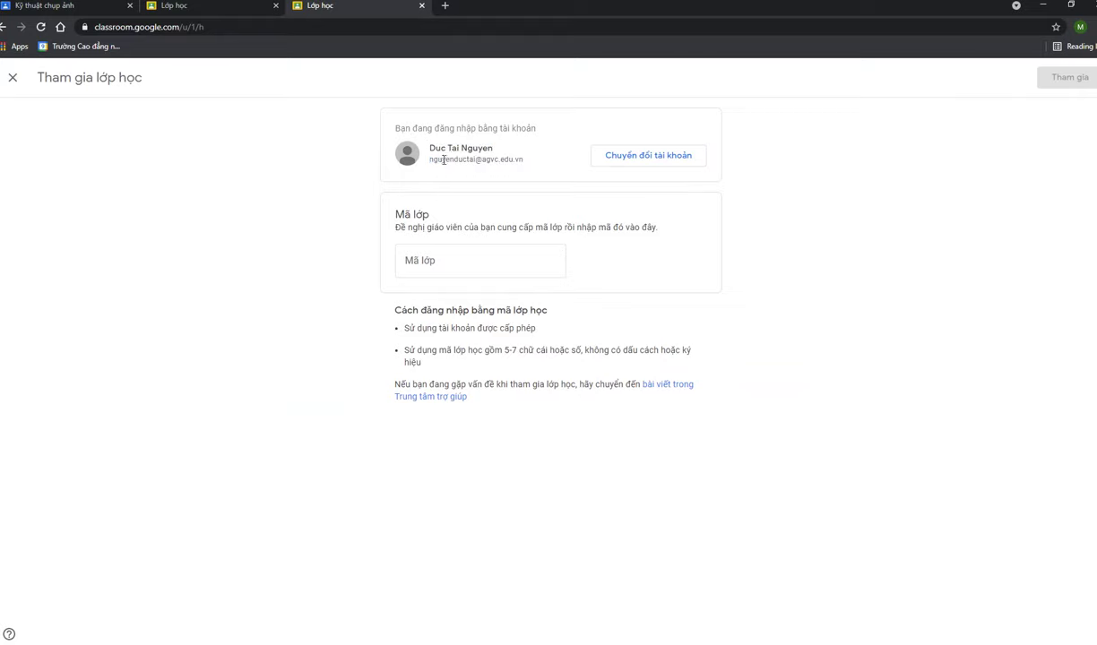
double_click(443, 158)
left_click(446, 257)
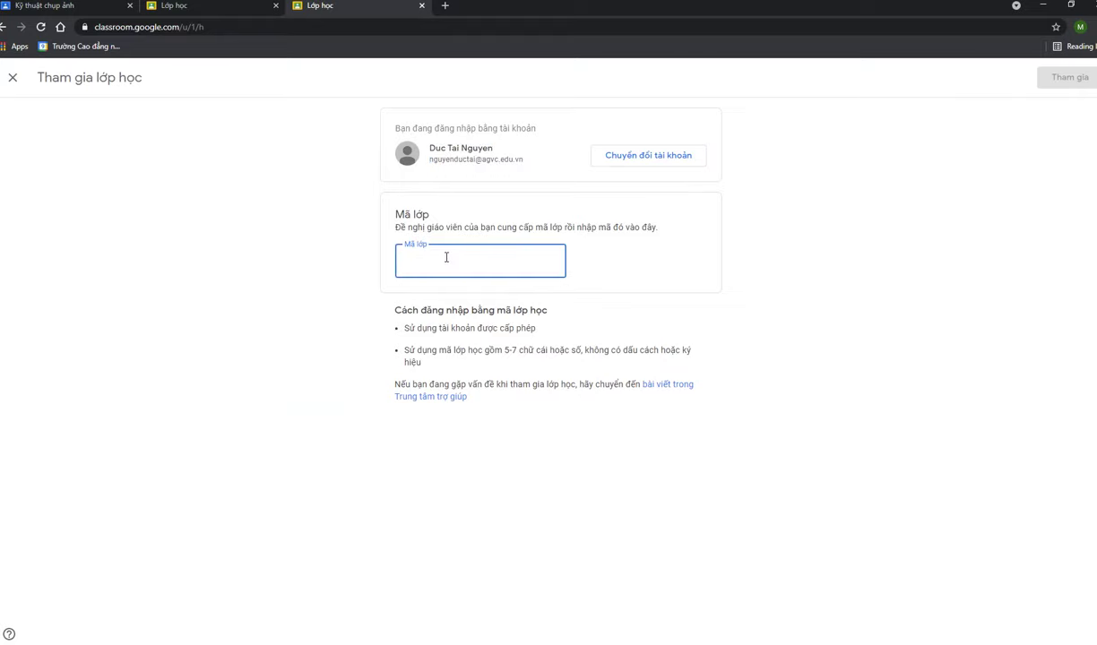
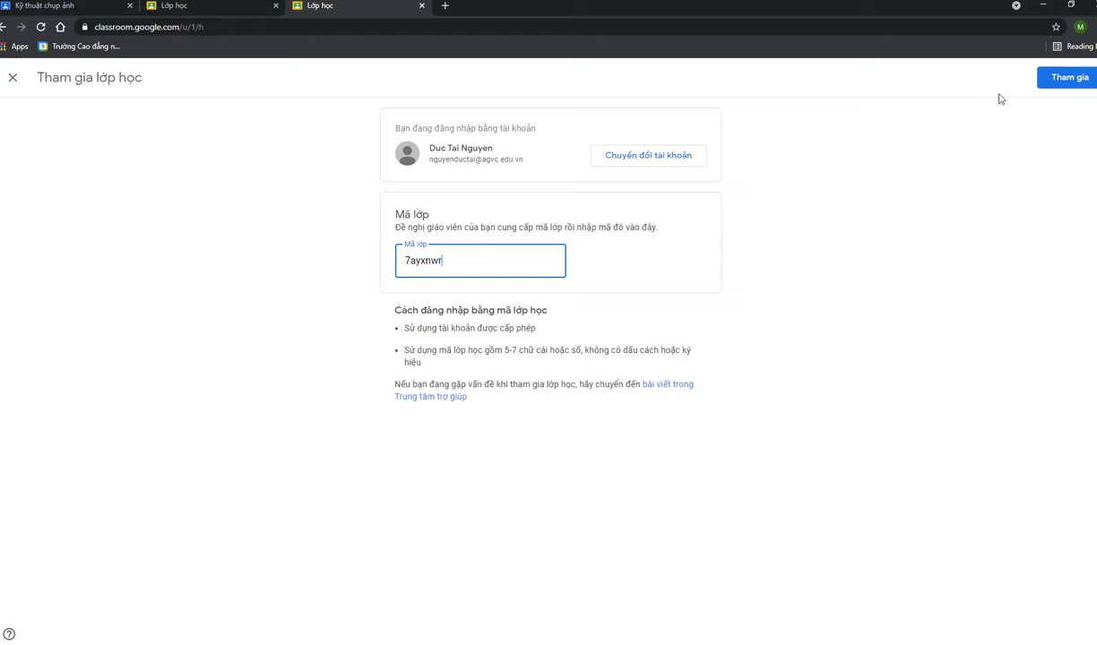
left_click(1058, 81)
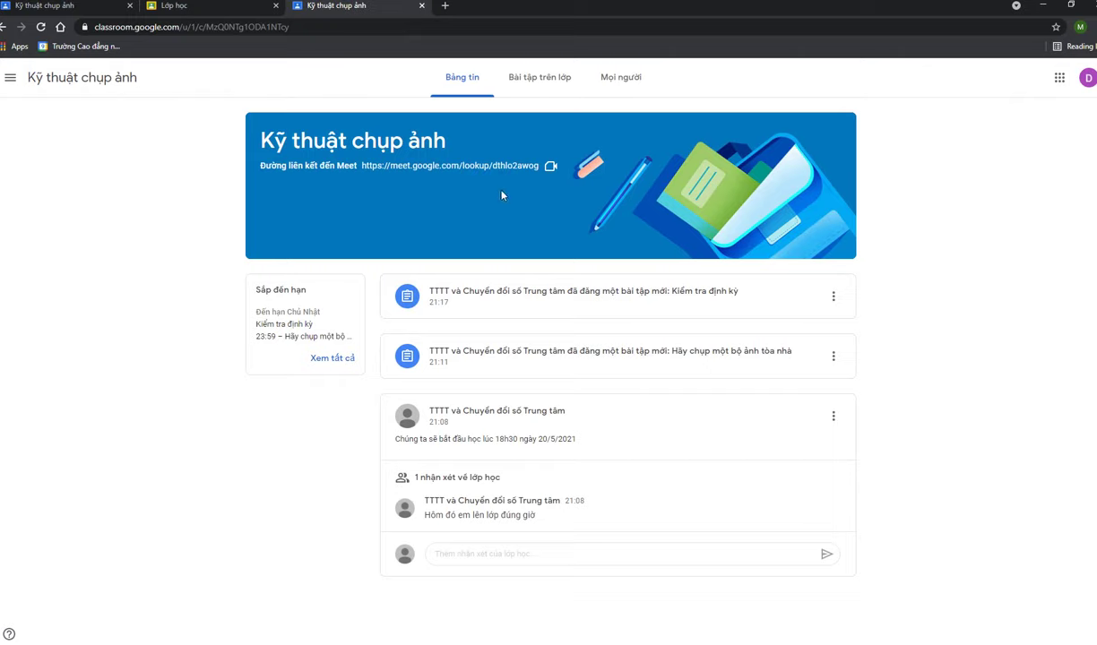
left_click(528, 87)
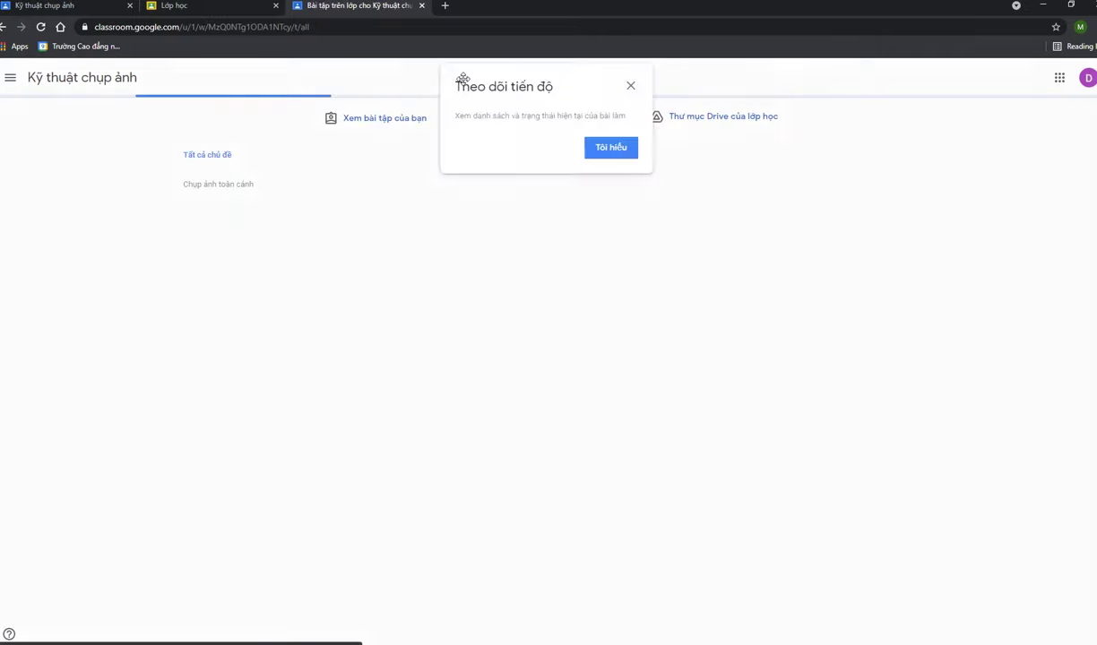
left_click(631, 86)
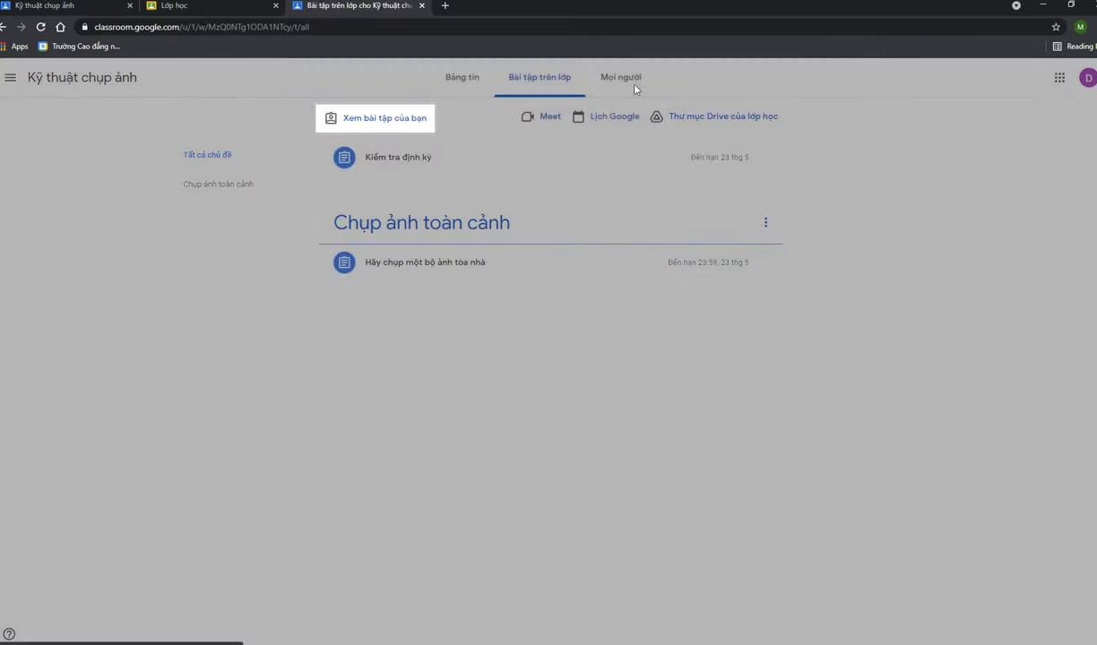
left_click(464, 80)
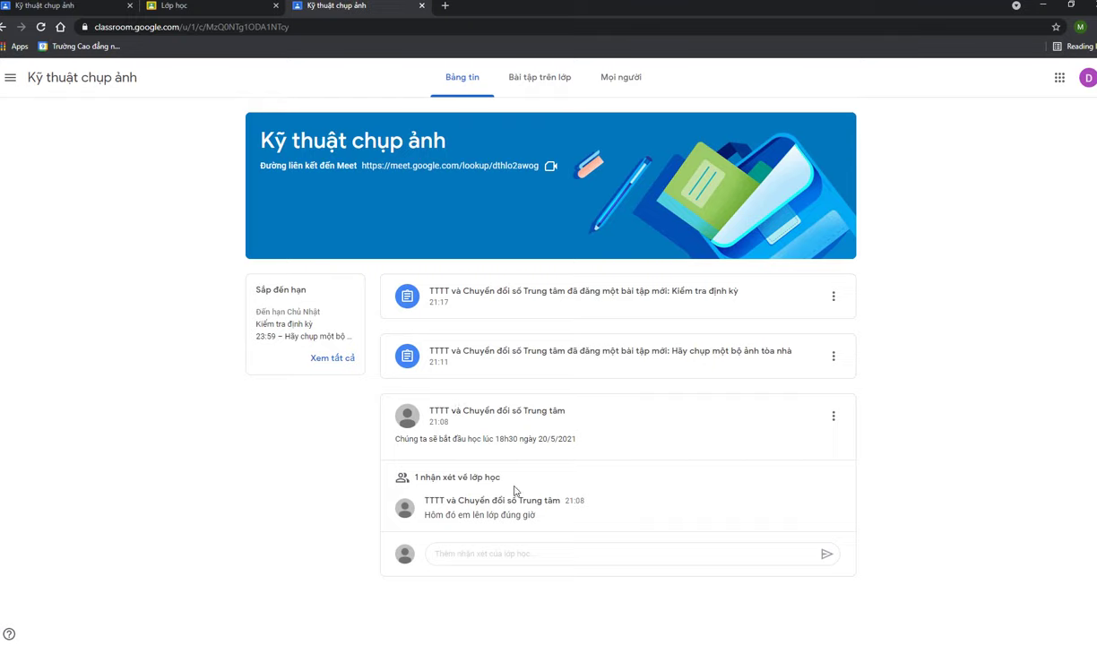
left_click(492, 555)
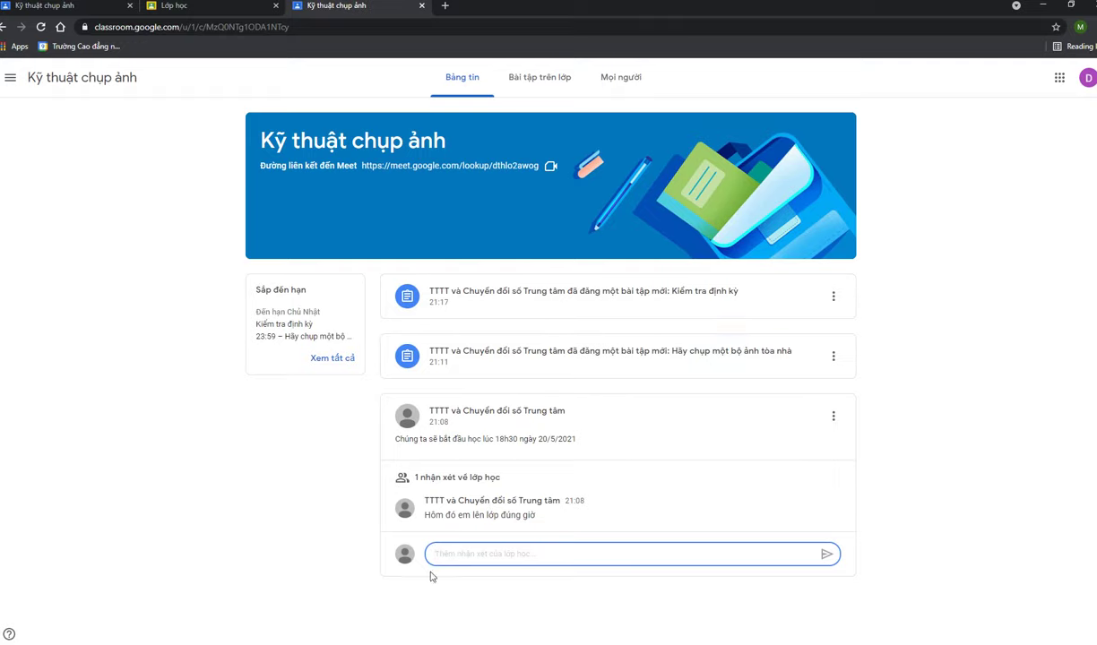
Post the class comment 'Dạ được' on the 18h30, 20/5/2021 class-start announcement
triple_click(428, 439)
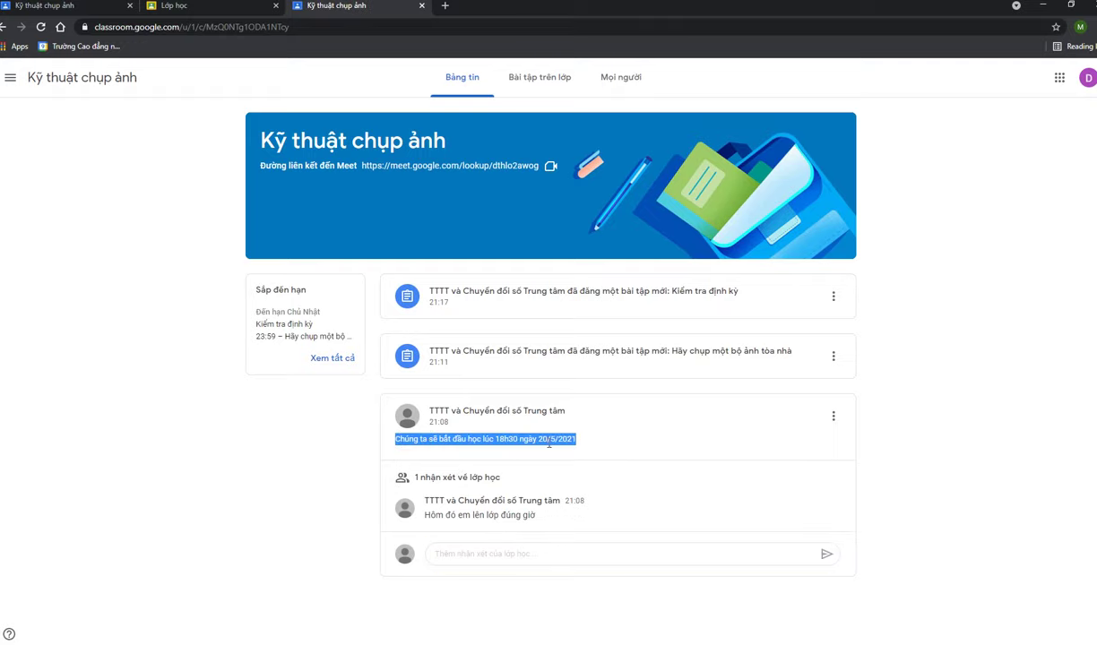
left_click(548, 440)
left_click(550, 554)
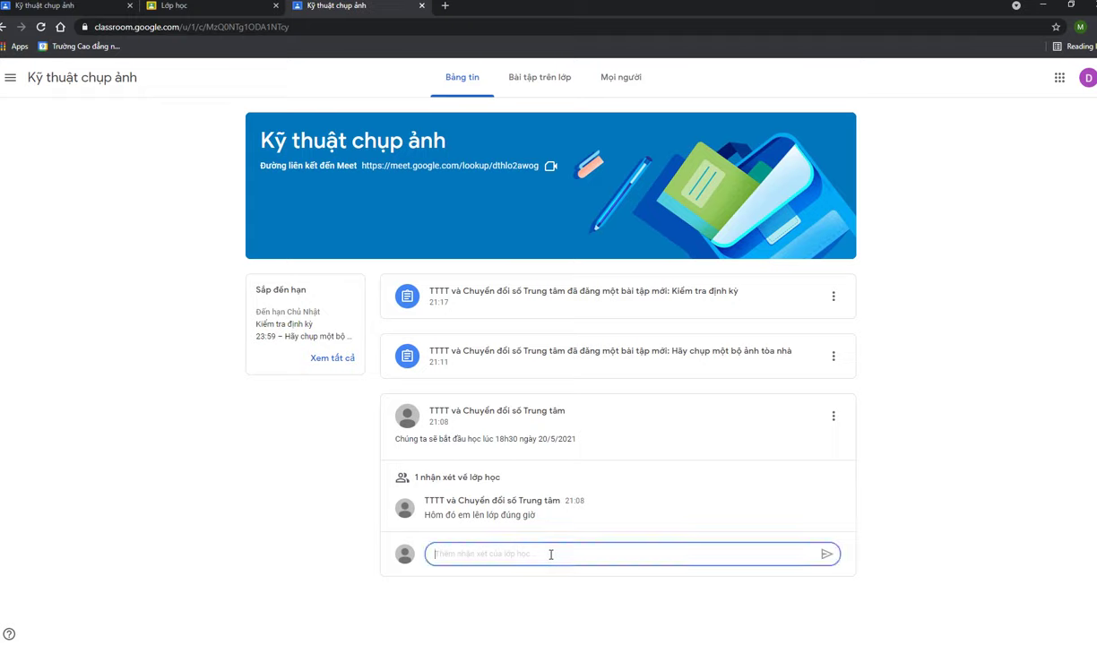
type("Da")
left_click(827, 556)
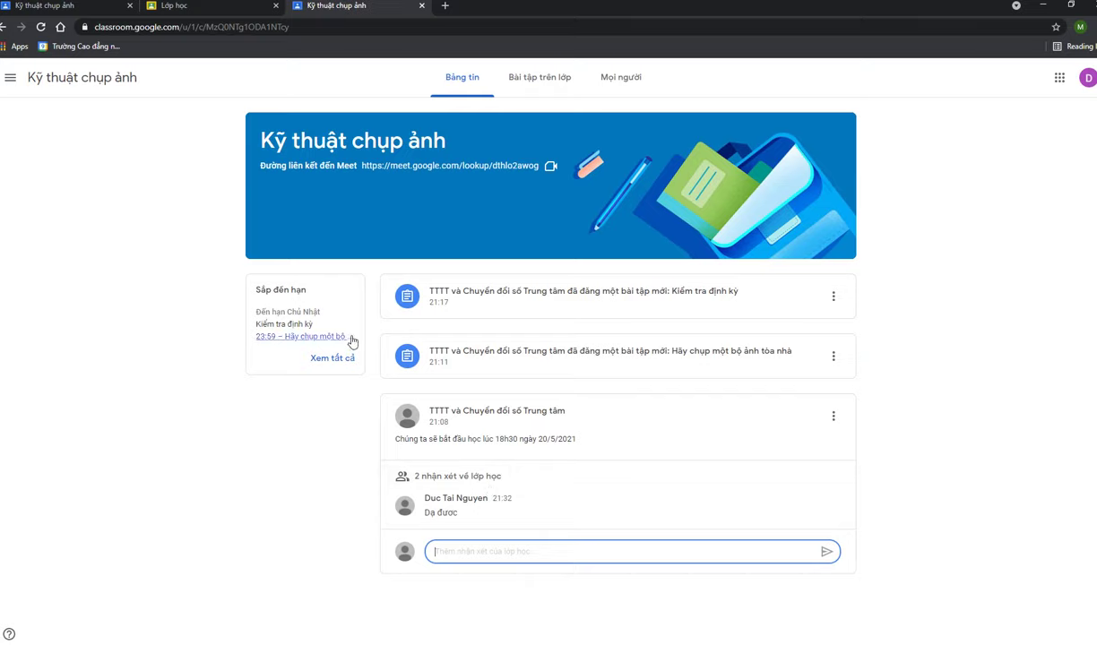
left_click(255, 291)
left_click_drag(255, 291, 298, 288)
triple_click(289, 291)
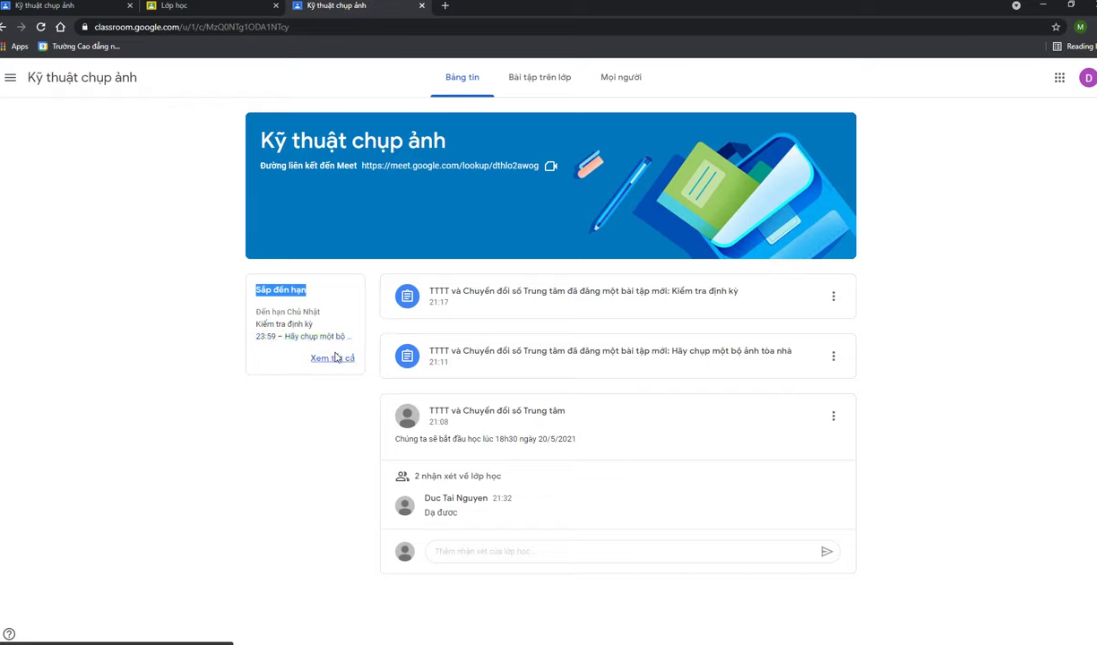
left_click(273, 426)
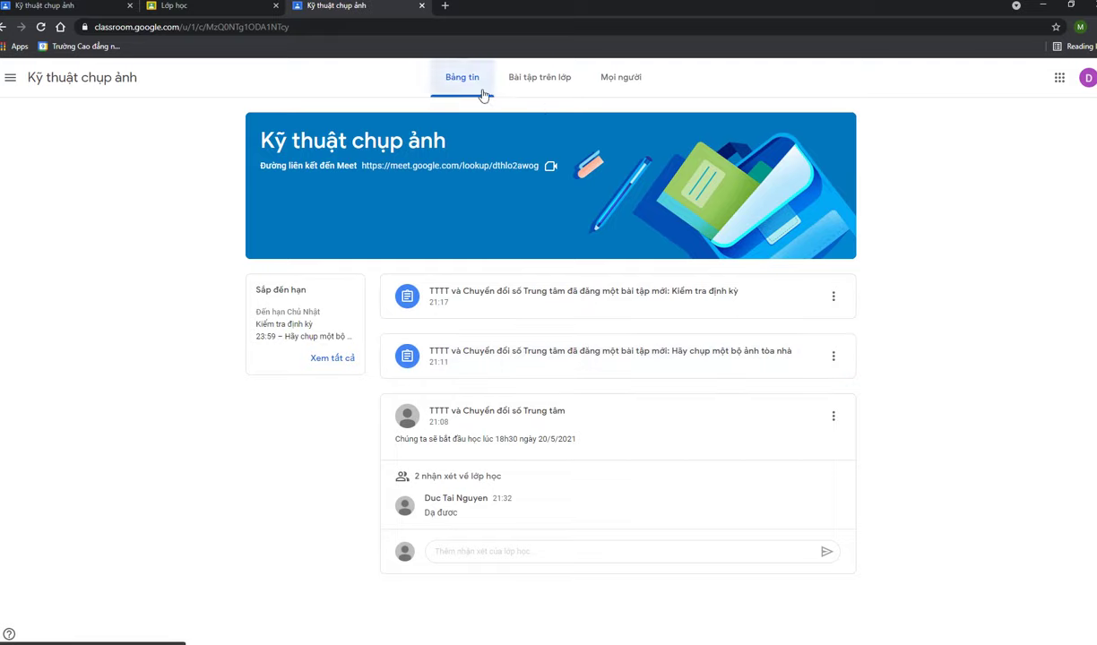
Open the 'Hãy chụp một bộ ảnh tòa nhà' assignment details from the Classwork list
left_click(544, 86)
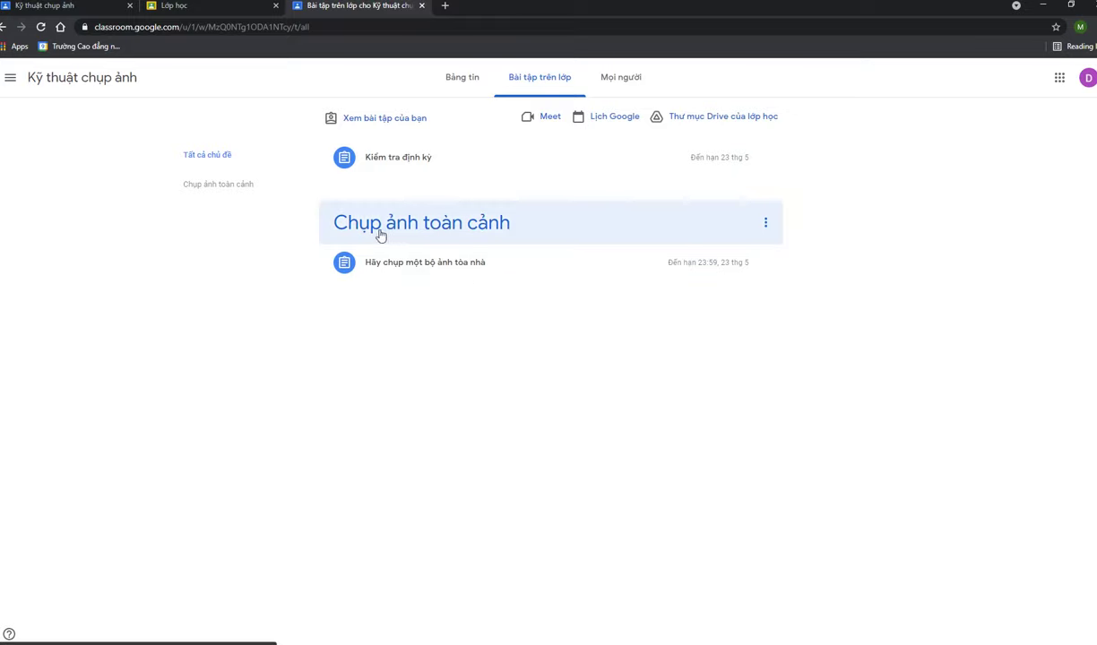
left_click(448, 276)
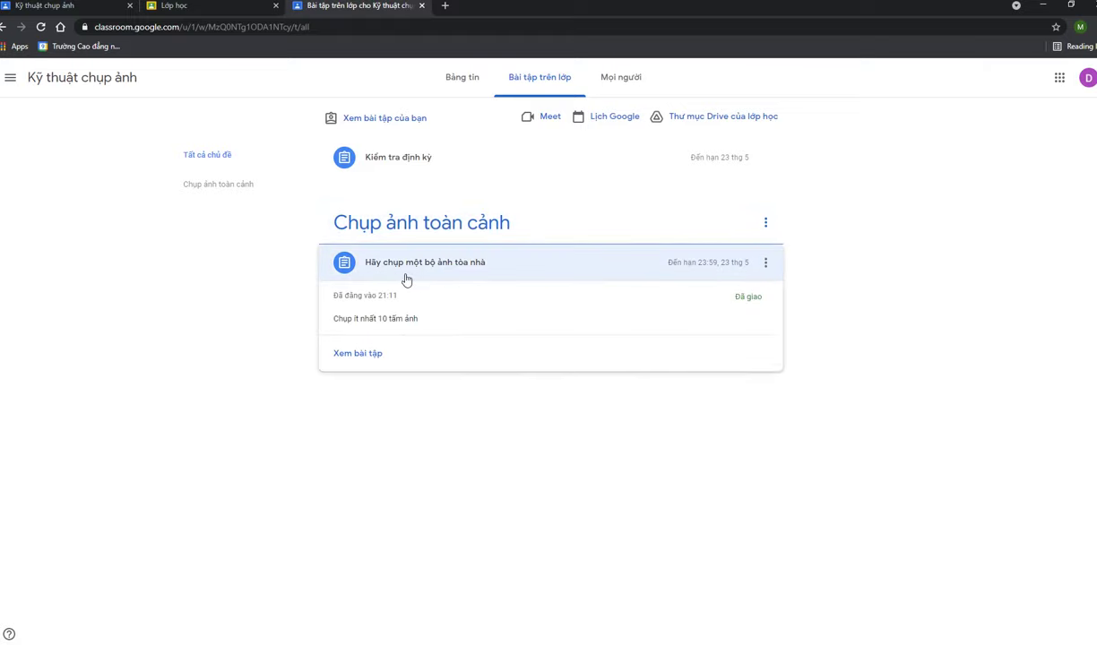
left_click(376, 356)
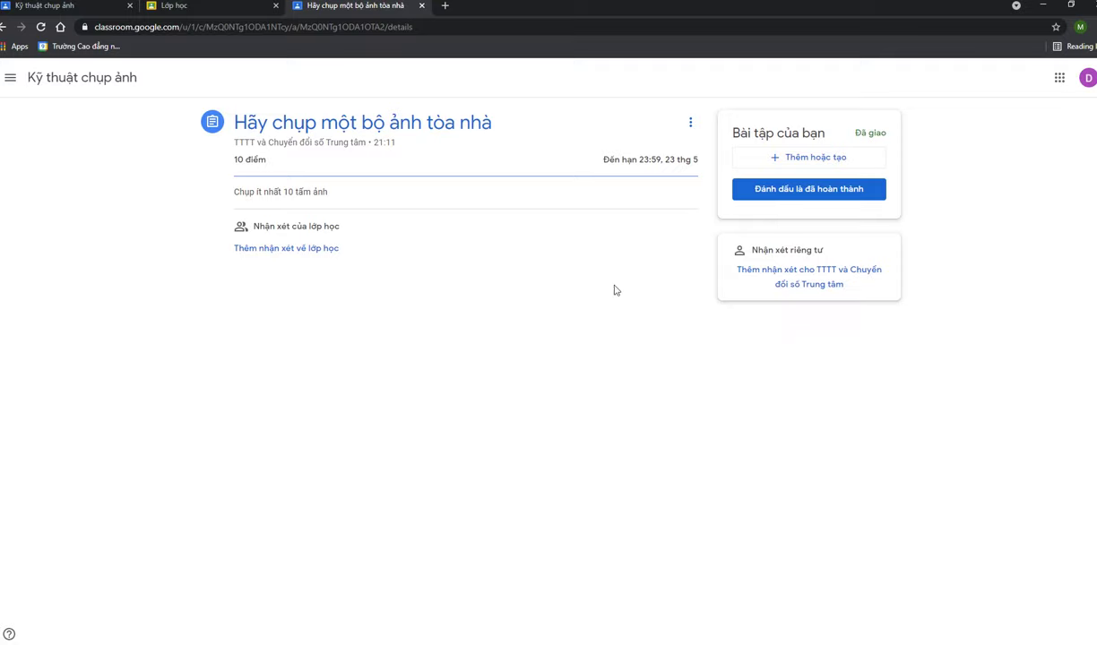
double_click(644, 161)
left_click(655, 161)
left_click(657, 159)
left_click(532, 328)
Post the class comment 'Chụp như thế nào ạ?' on the assignment
left_click(331, 248)
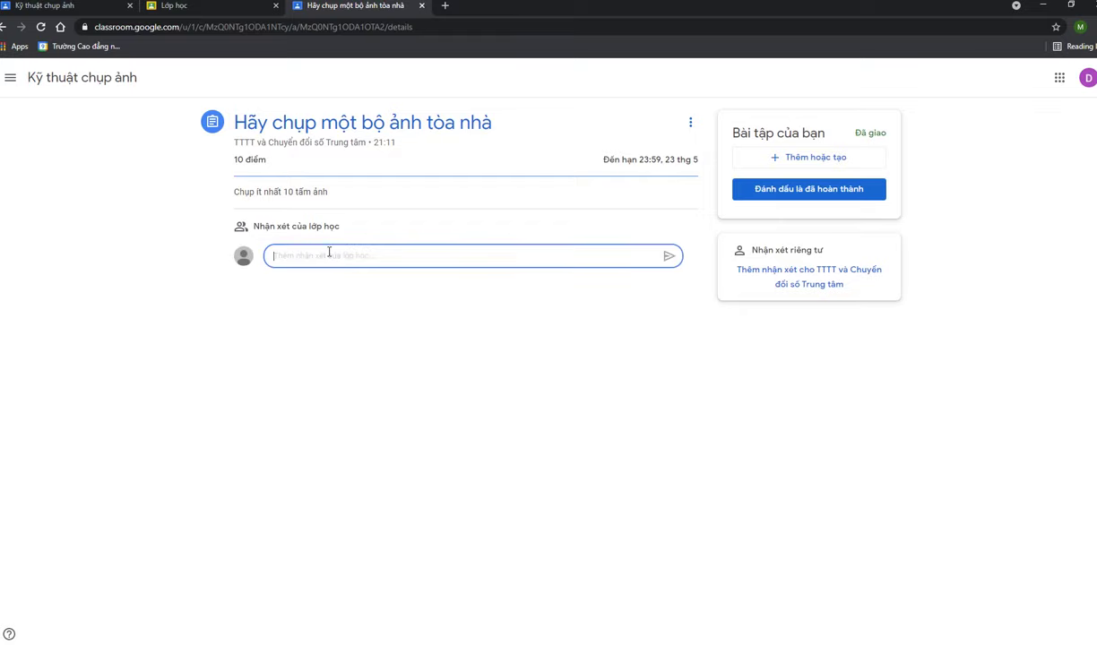
type("c")
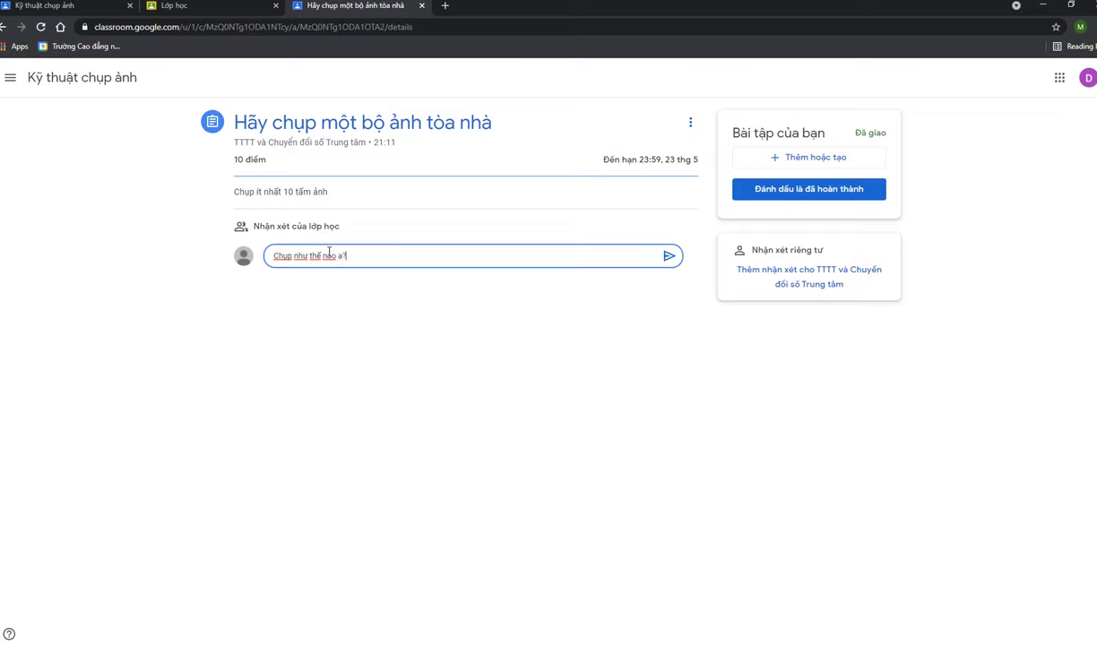
key("Return")
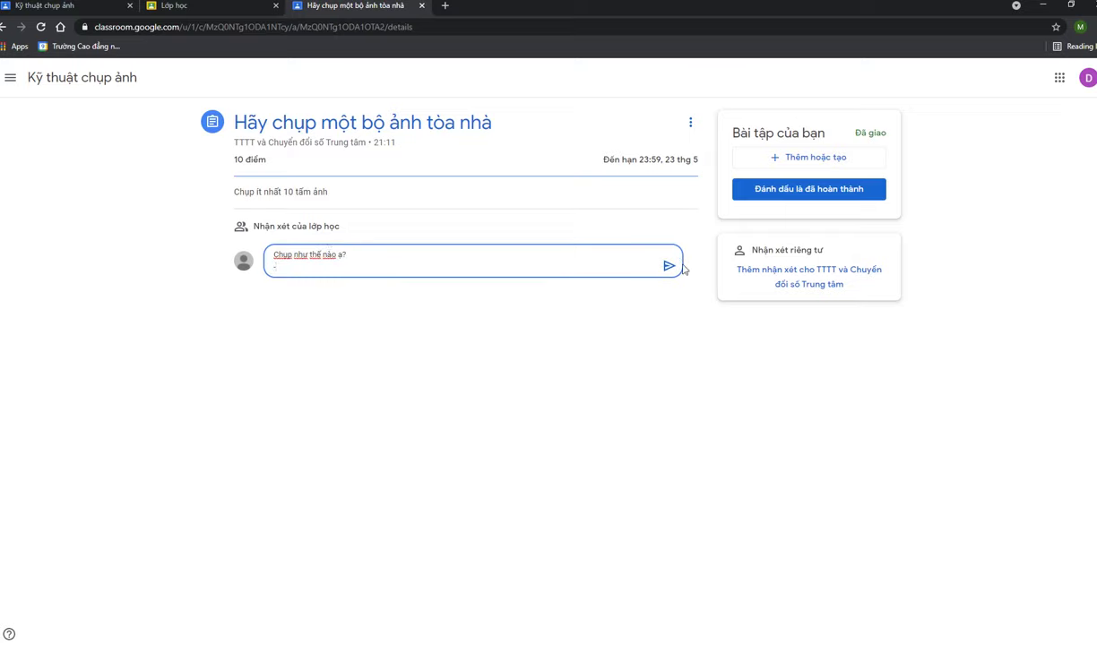
left_click(668, 265)
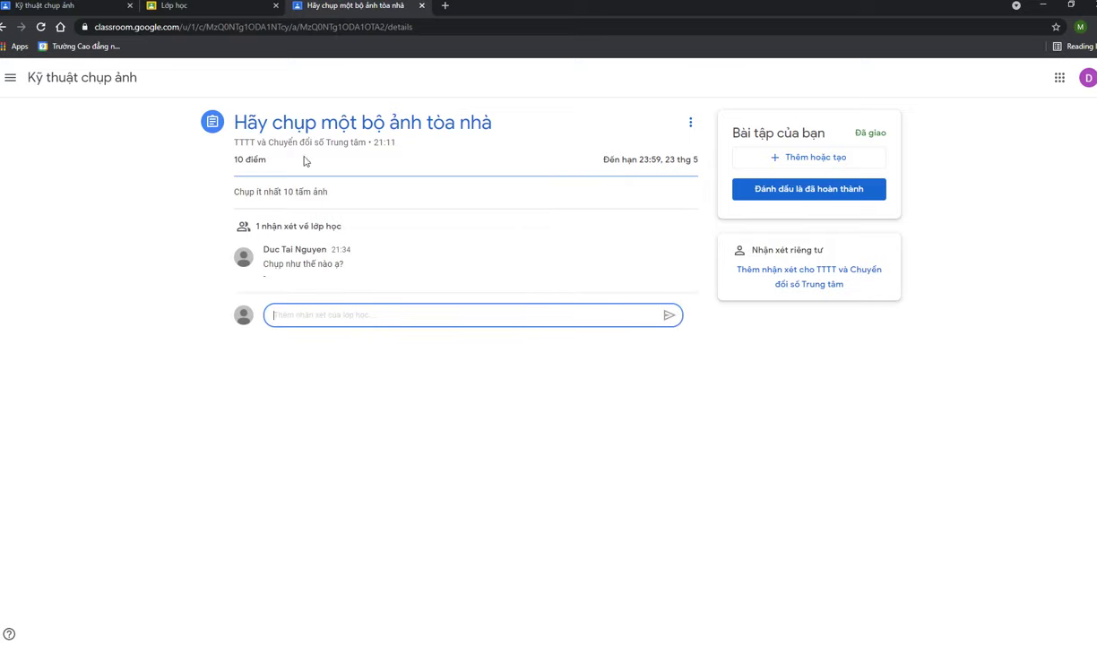
left_click(309, 189)
left_click(393, 172)
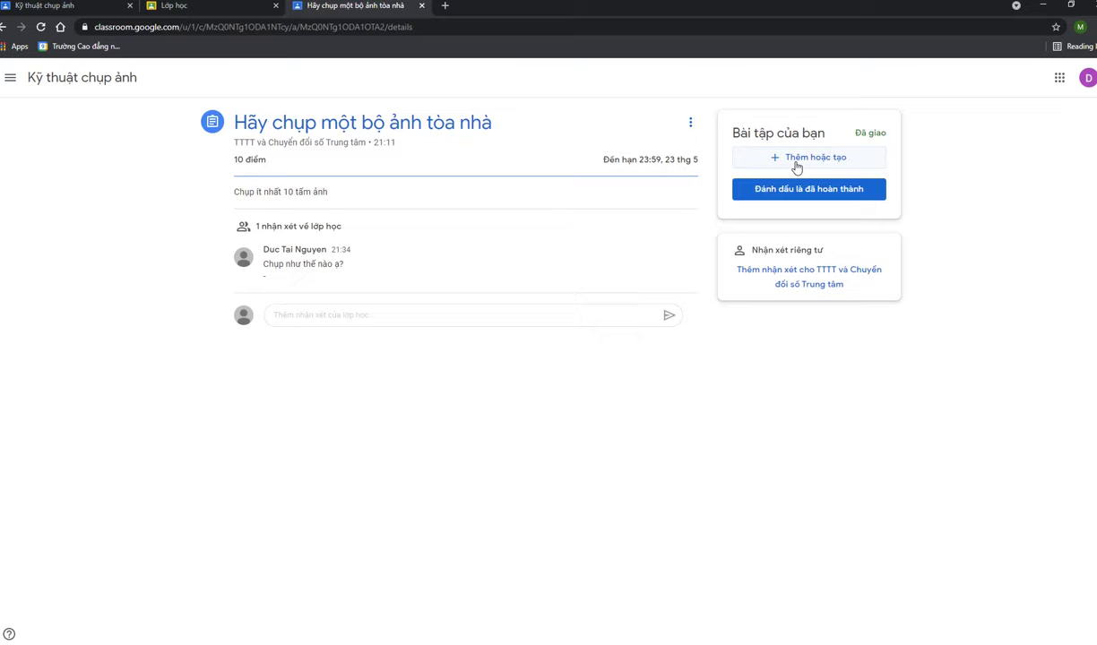
Upload the building photo from E: > 00Tu Lieu Photo as assignment work and try handing in
left_click(824, 166)
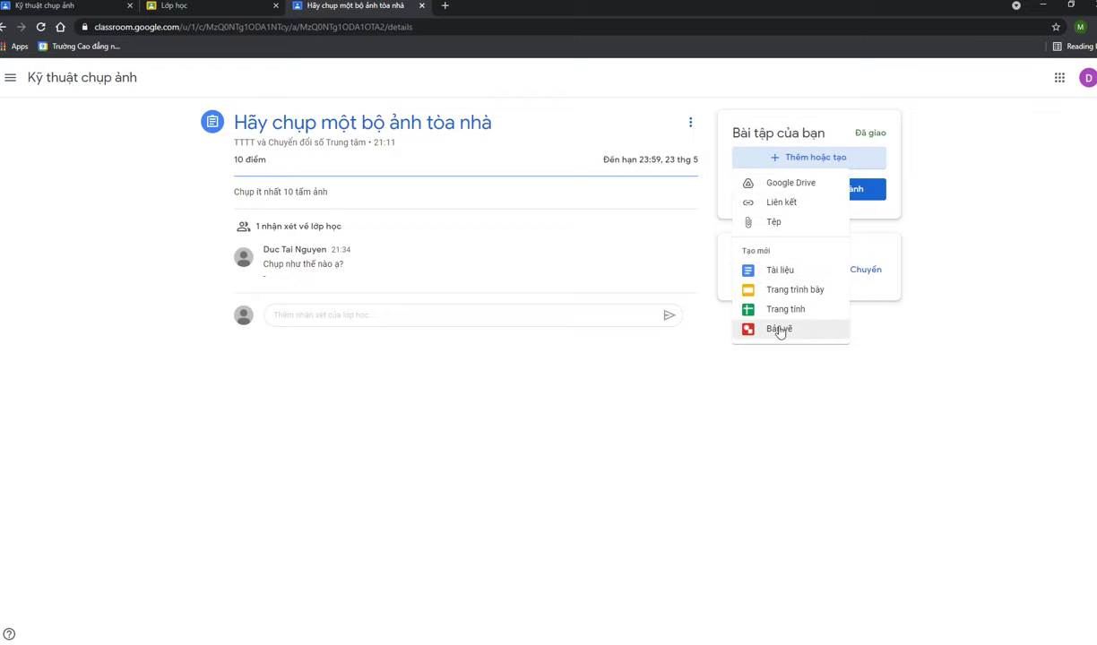
left_click(780, 225)
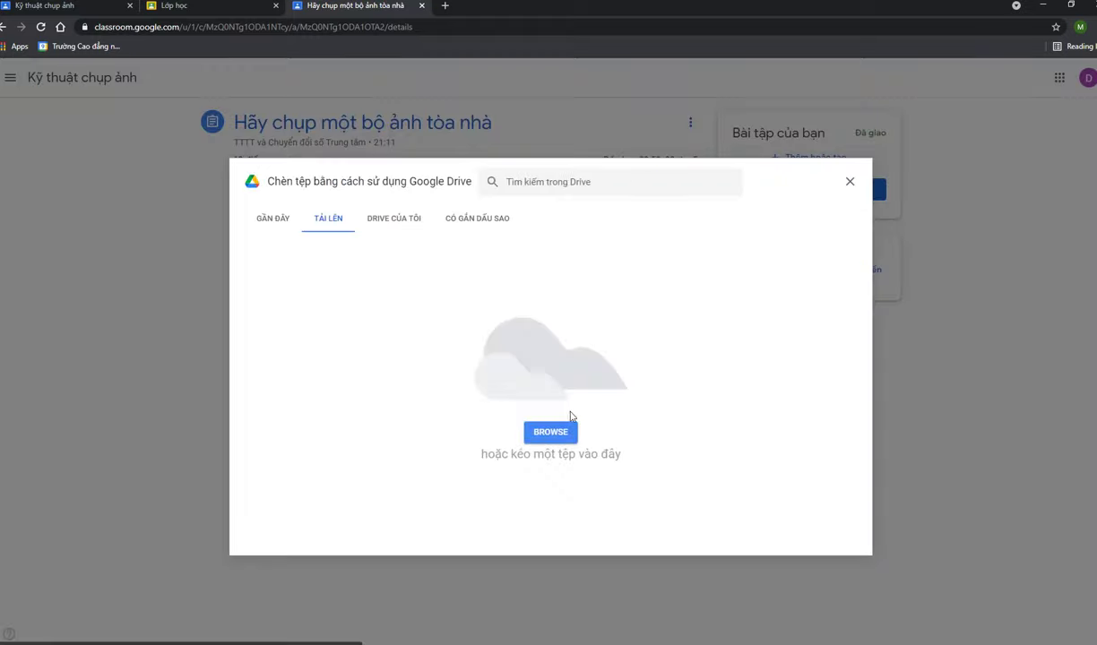
left_click(563, 433)
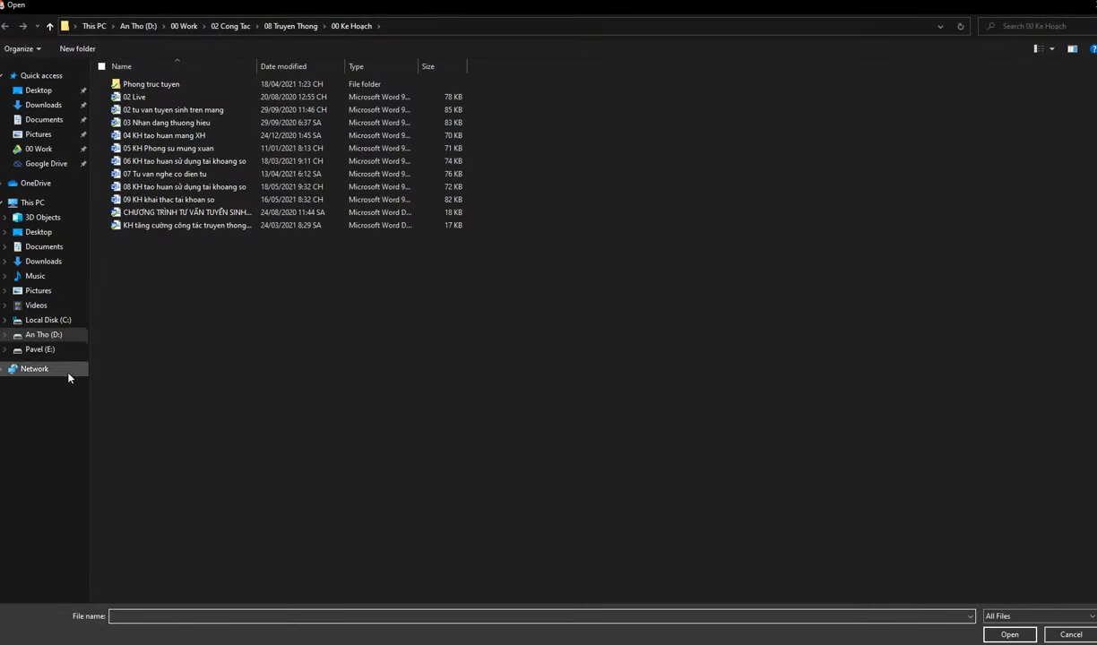
left_click(34, 351)
double_click(143, 113)
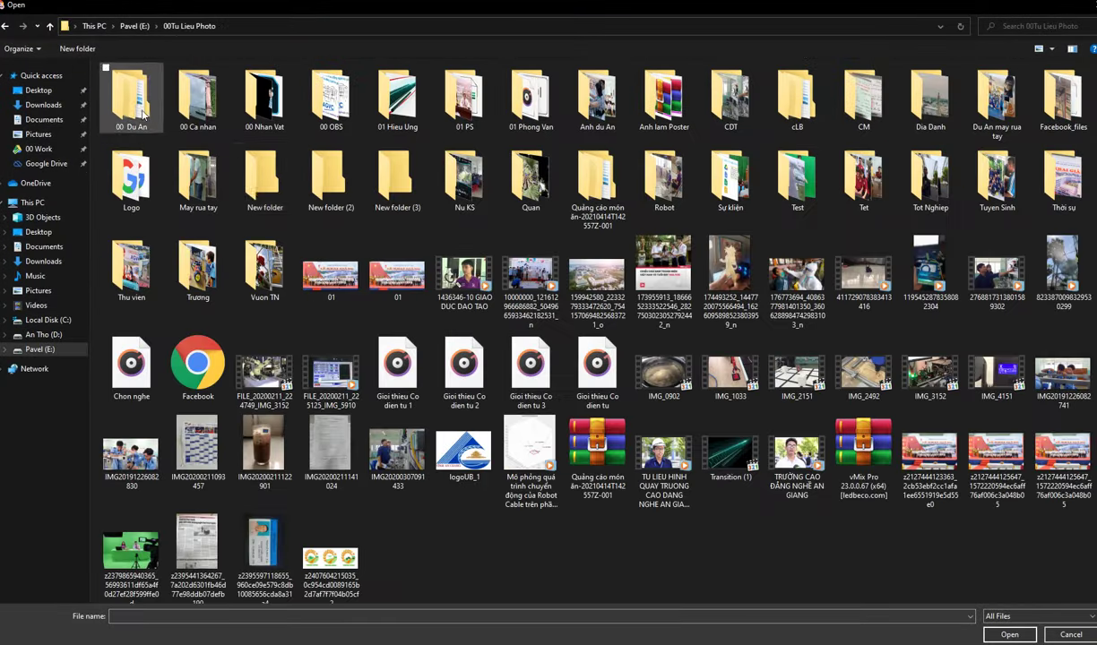
left_click(595, 278)
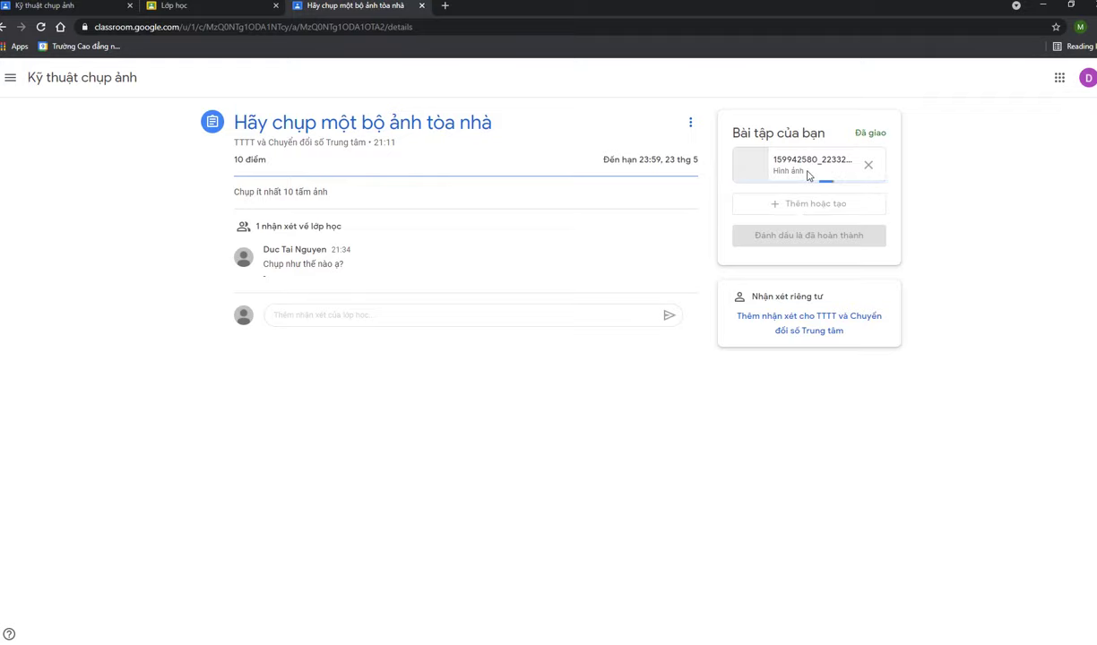
left_click(809, 234)
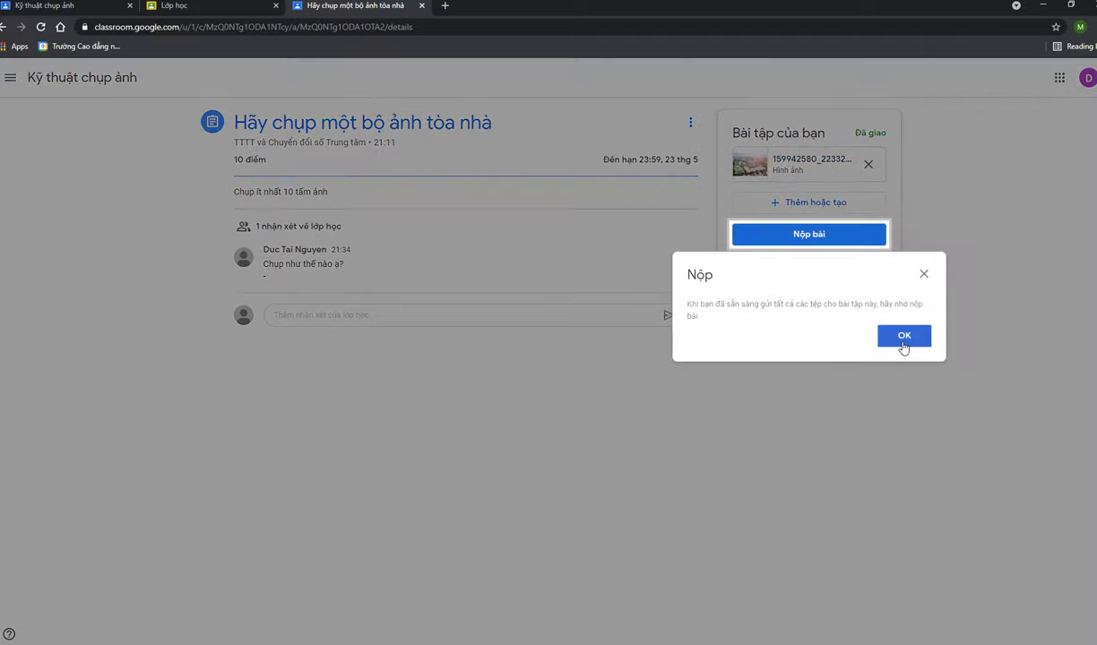
Dismiss the reminder and upload the single image from the Dia Danh folder as a second file
left_click(898, 335)
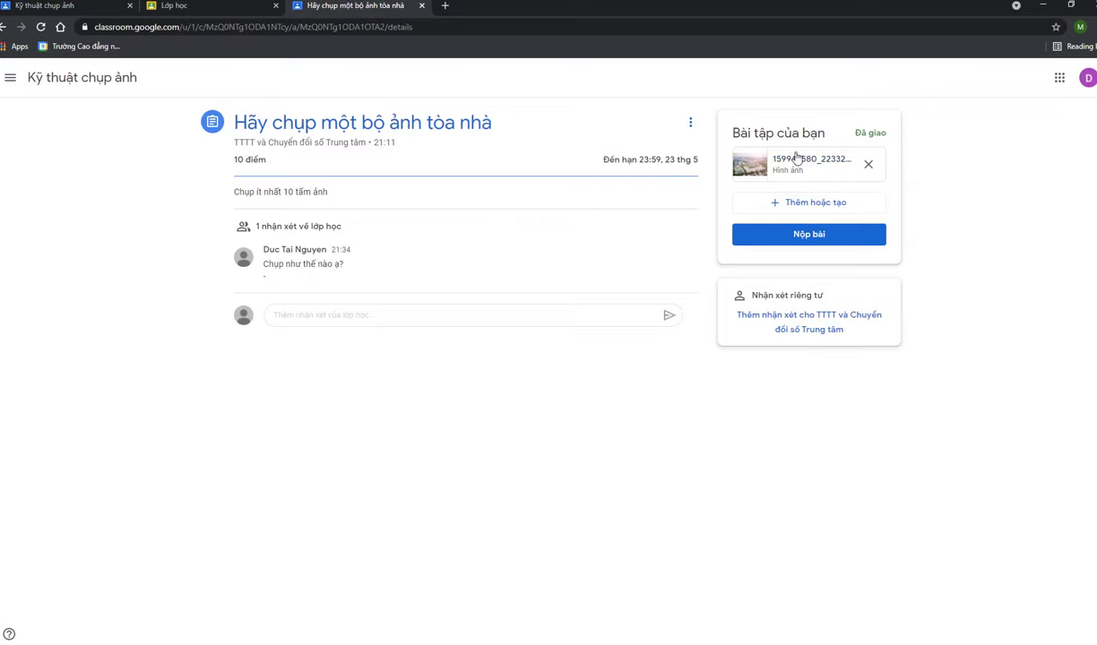
left_click(812, 204)
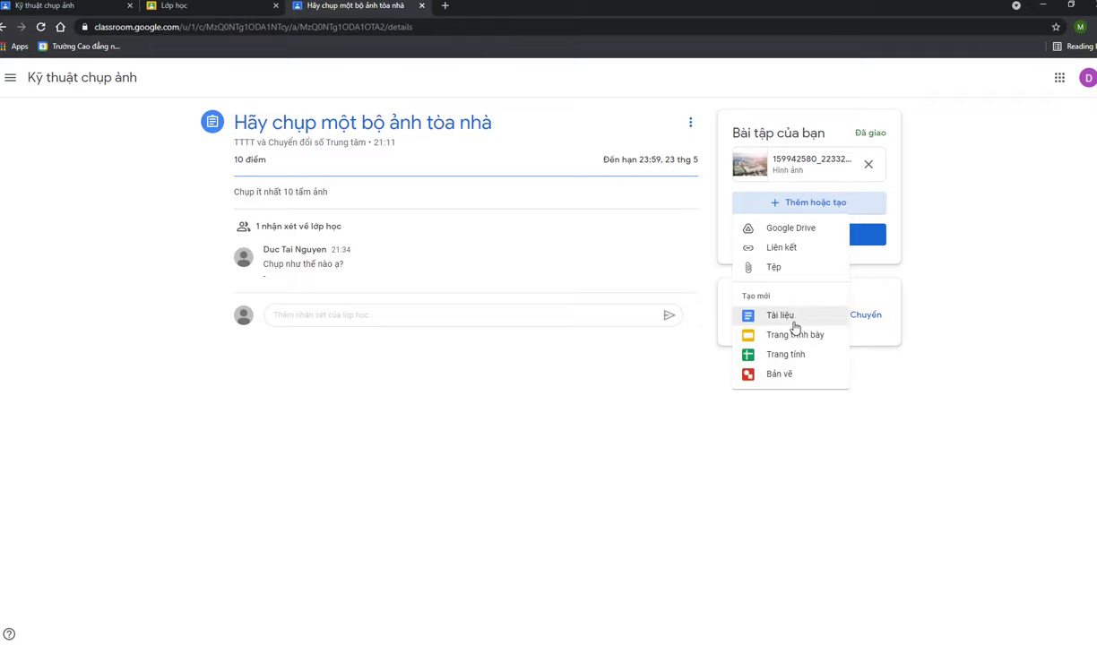
left_click(785, 271)
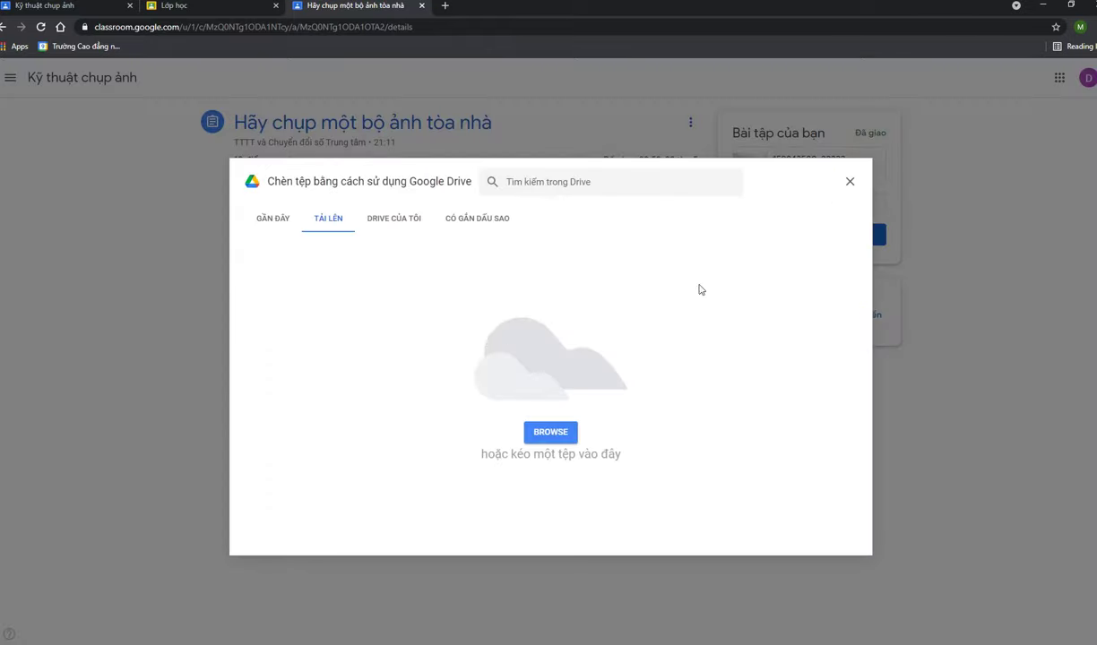
left_click(560, 432)
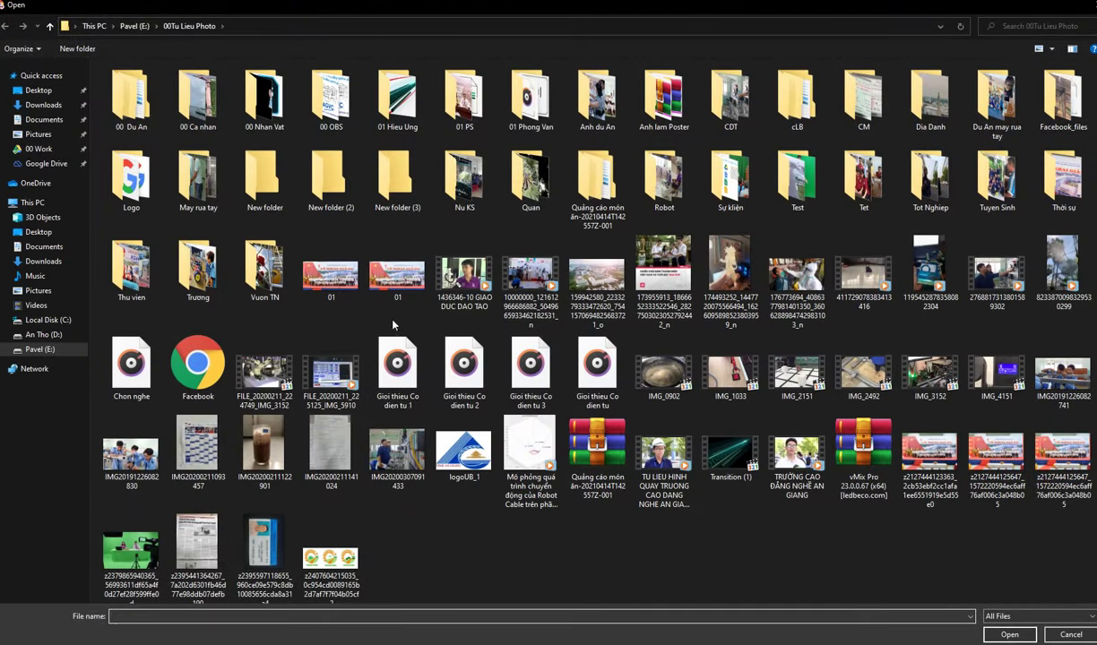
scroll(378, 437, "down", 1)
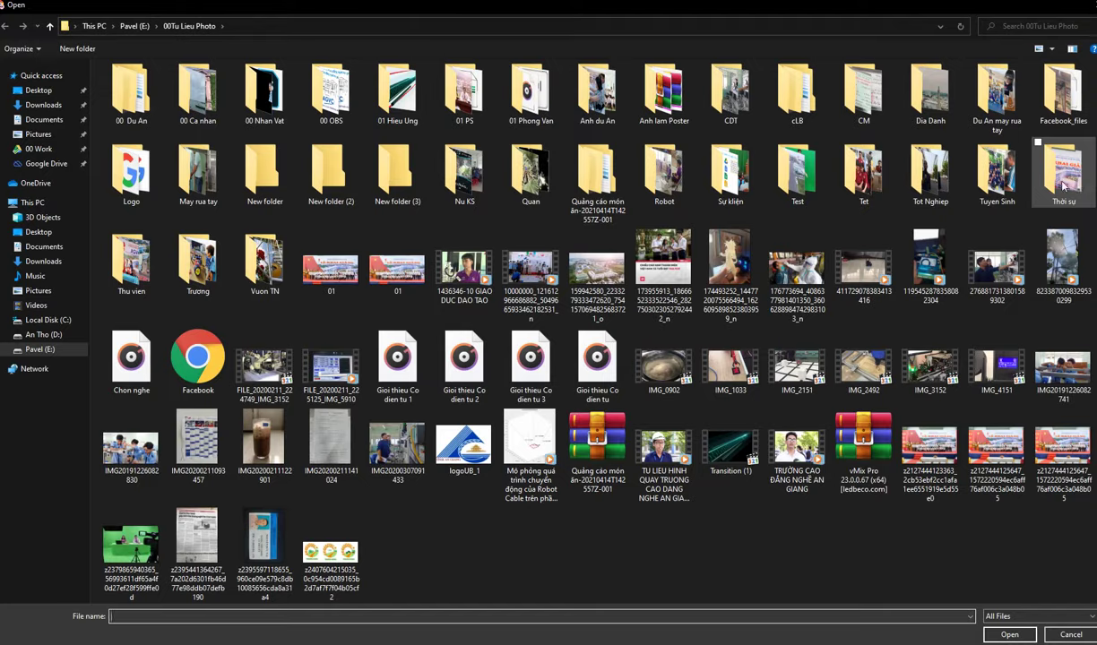
double_click(928, 106)
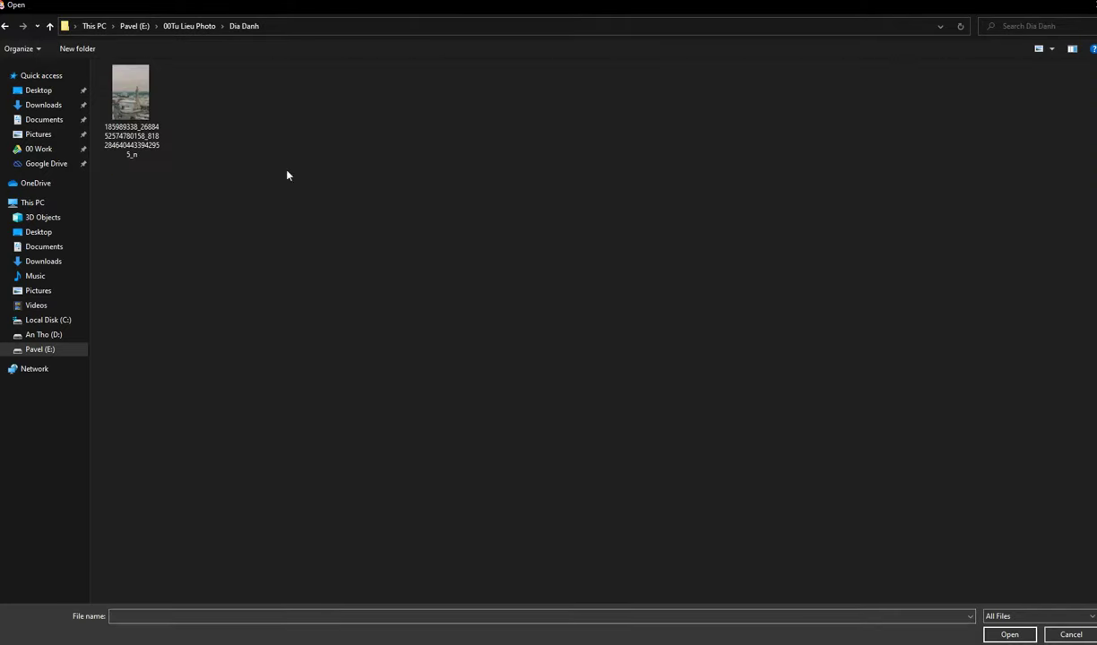
double_click(137, 134)
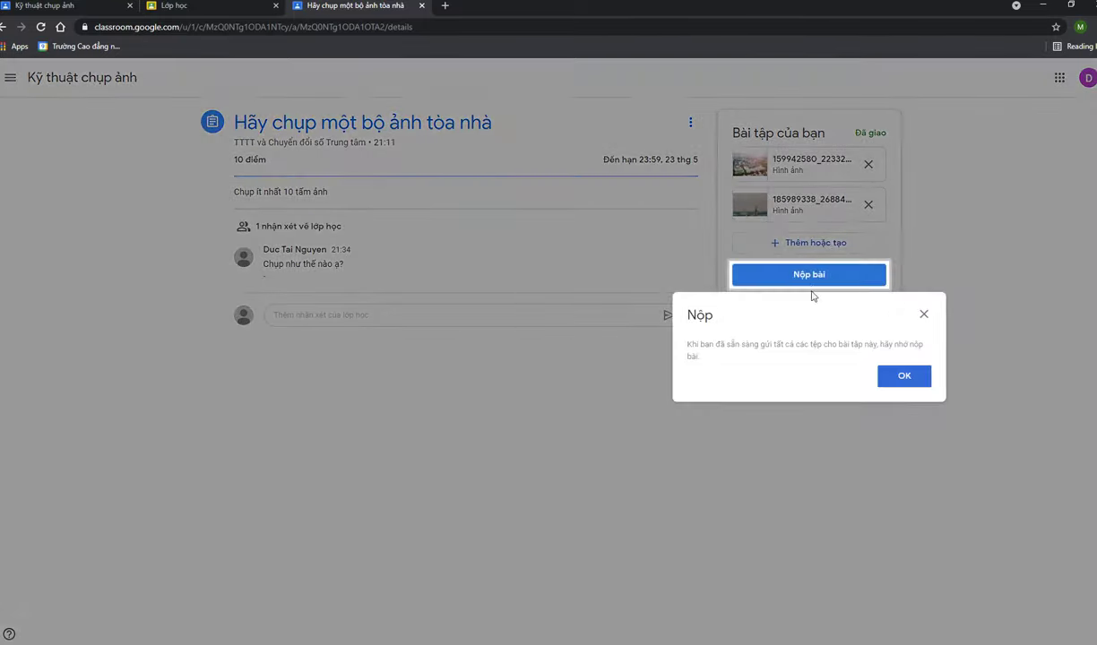
Dismiss the reminder and hand in both photos, confirming with Nộp bài
left_click(910, 381)
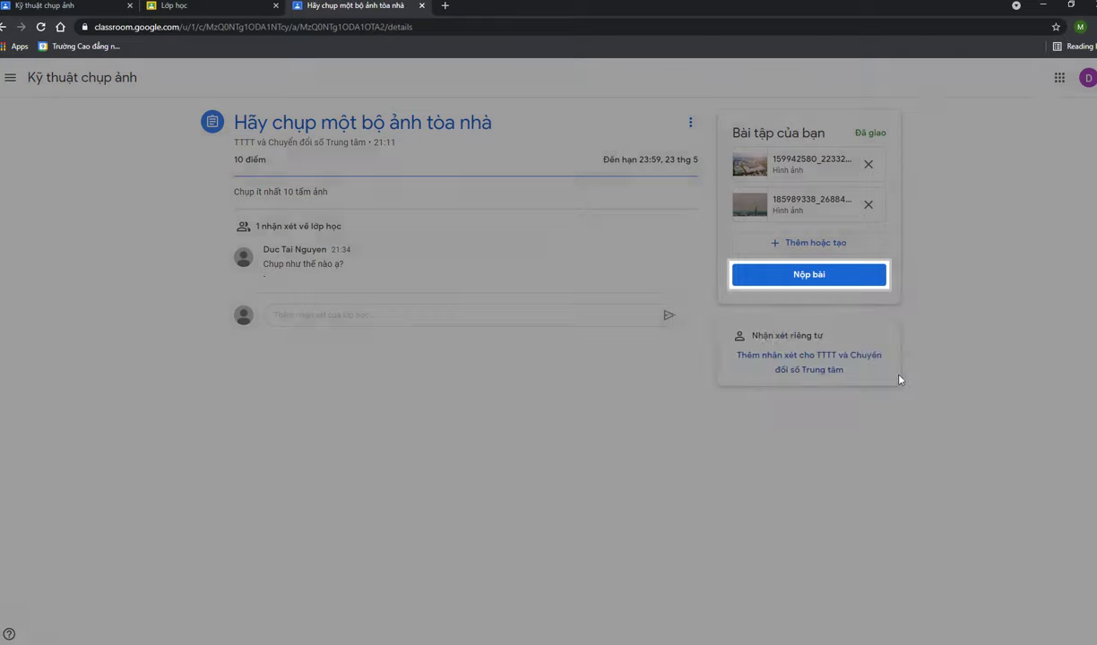
left_click(814, 275)
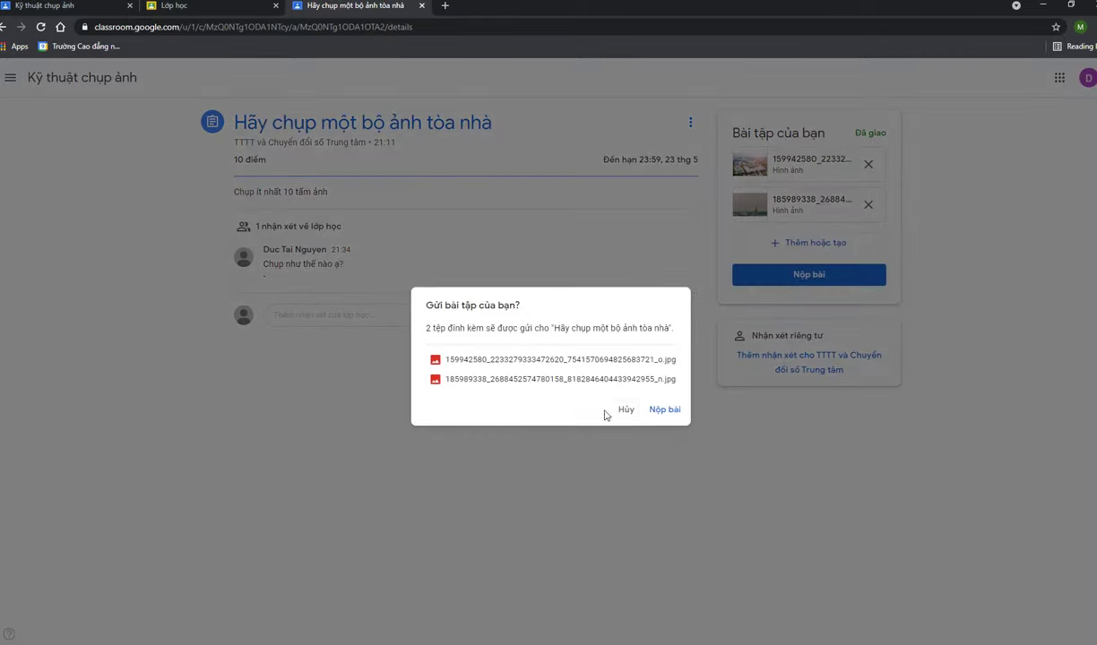
left_click(664, 410)
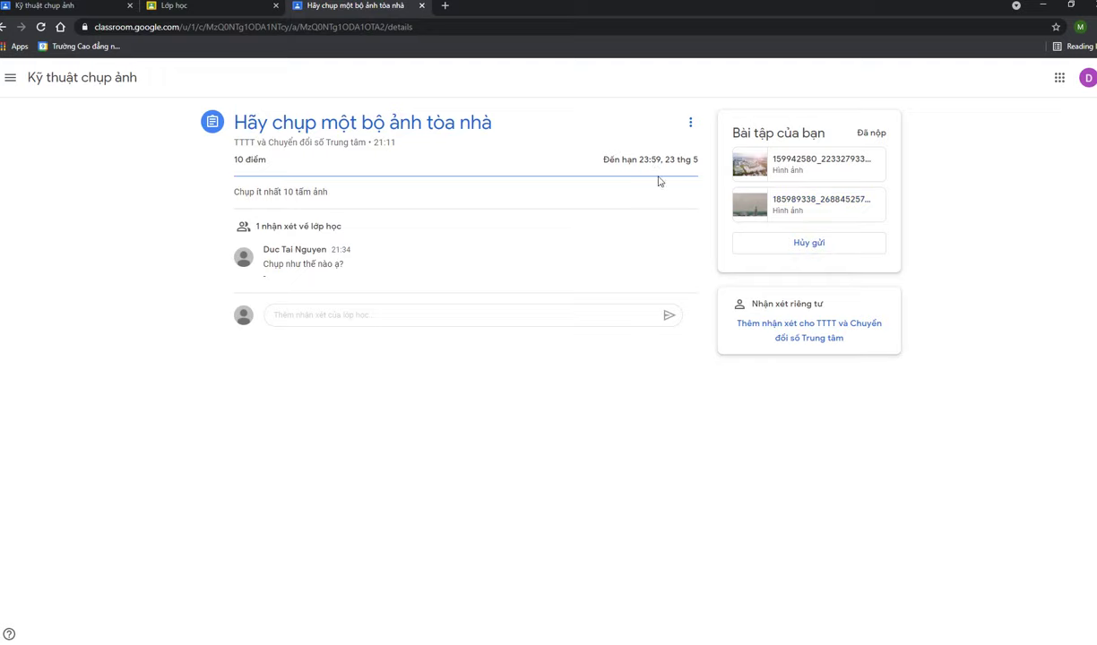
From the class's Bài tập trên lớp list, open the 10-point Kiểm tra định kỳ assignment page
left_click(112, 81)
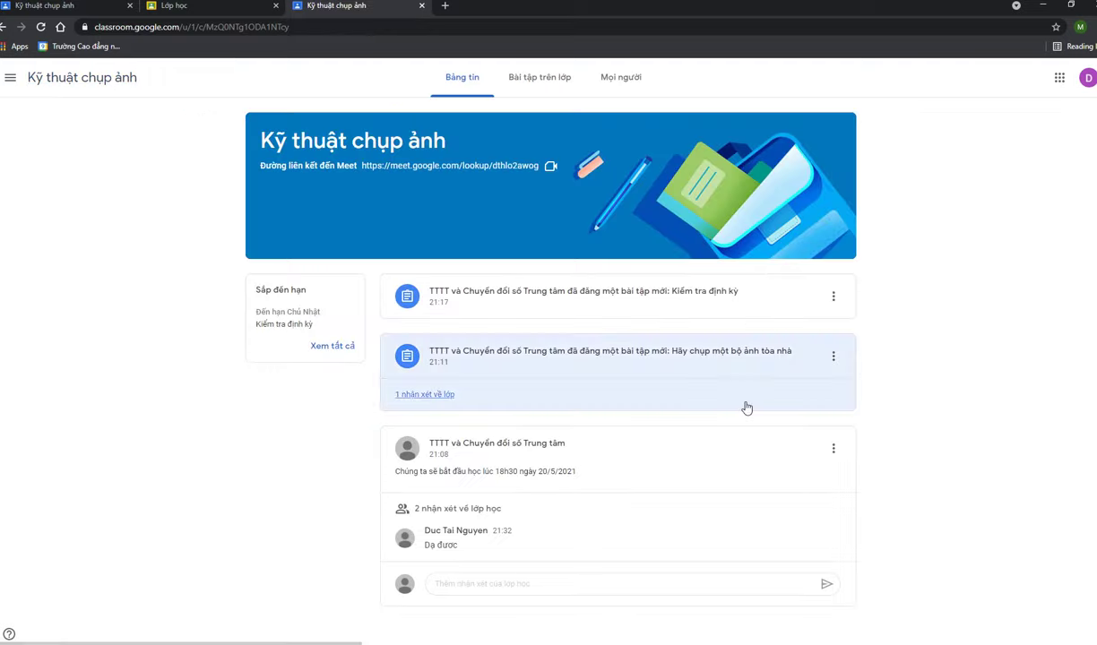
left_click(540, 82)
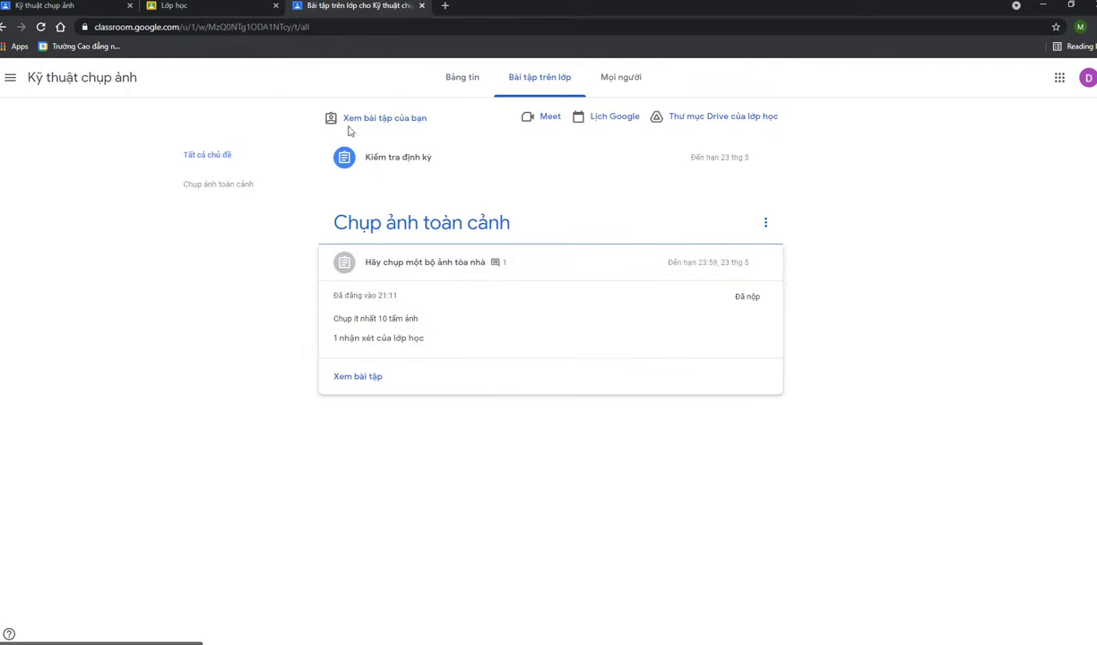
left_click(620, 87)
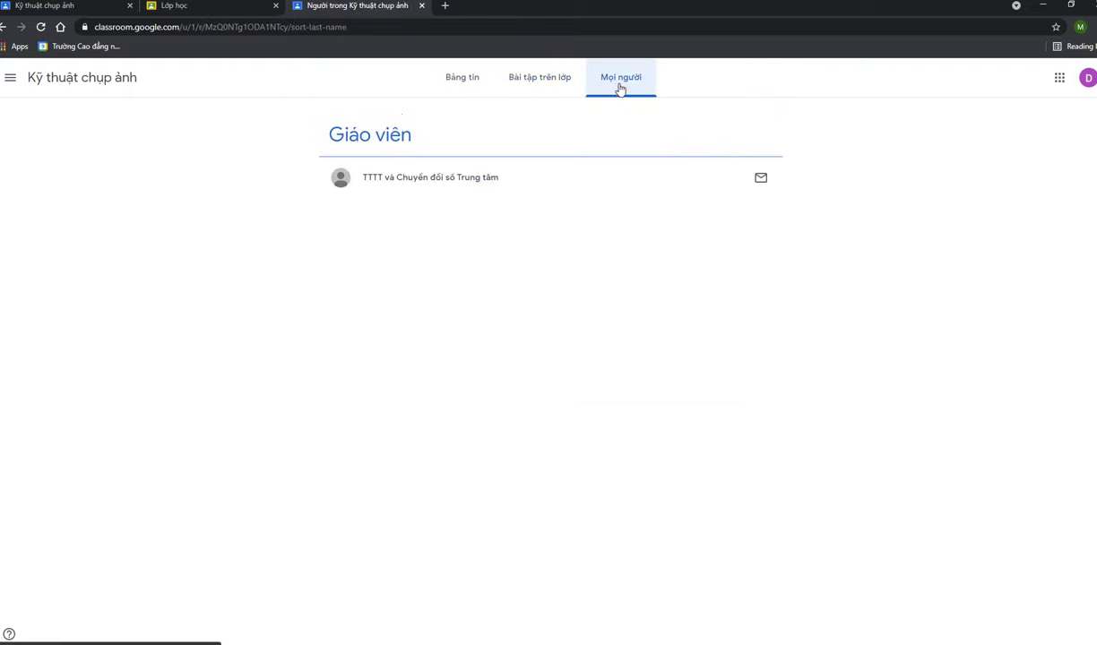
left_click(534, 79)
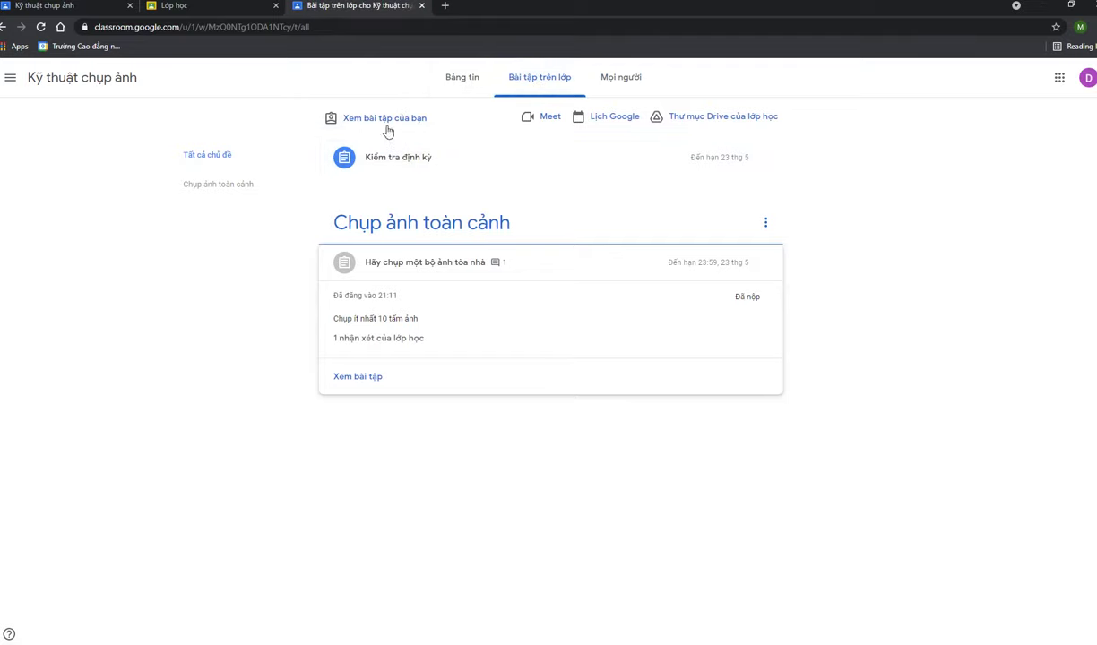
left_click(400, 166)
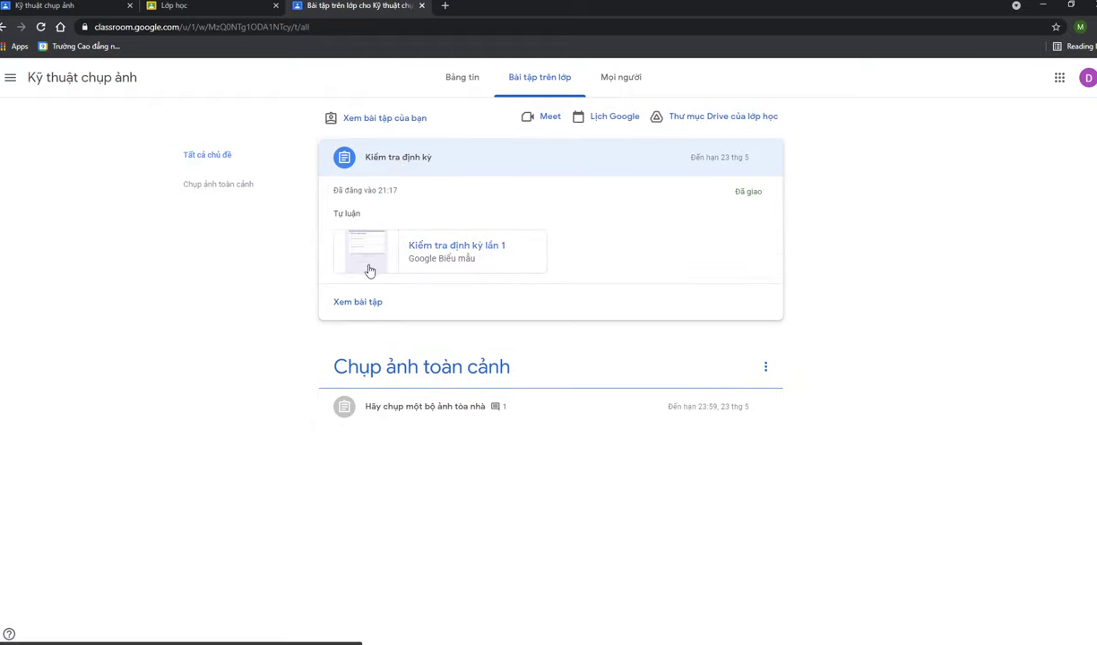
left_click(358, 302)
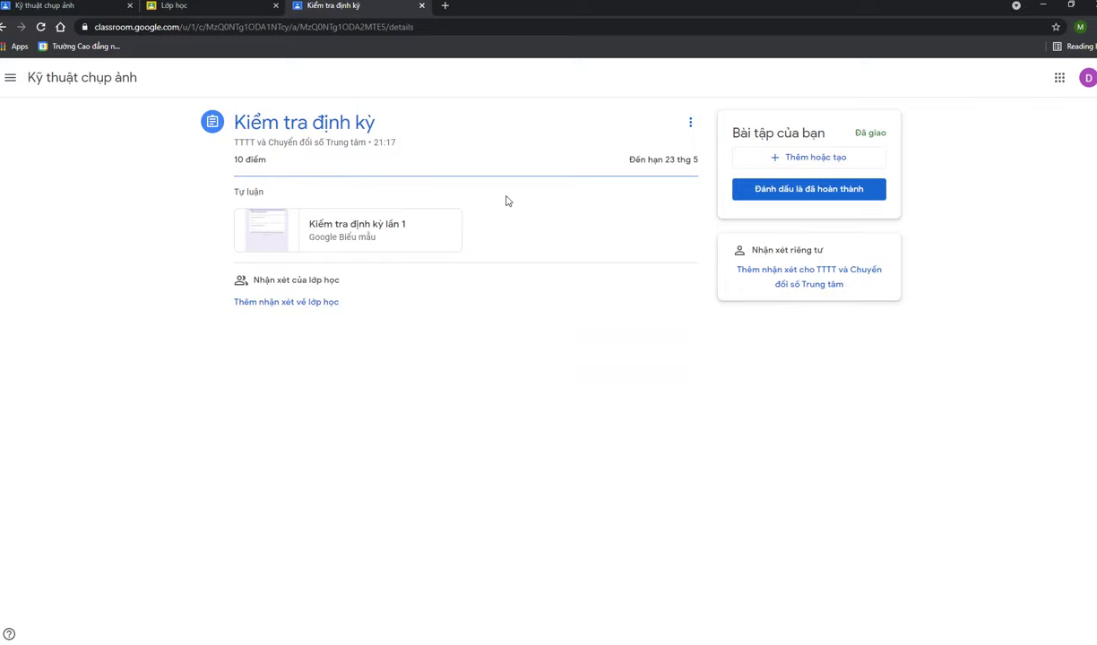
Open the attached 'Kiểm tra định kỳ lần 1' Google Form in a new tab, showing its two questions
left_click(288, 245)
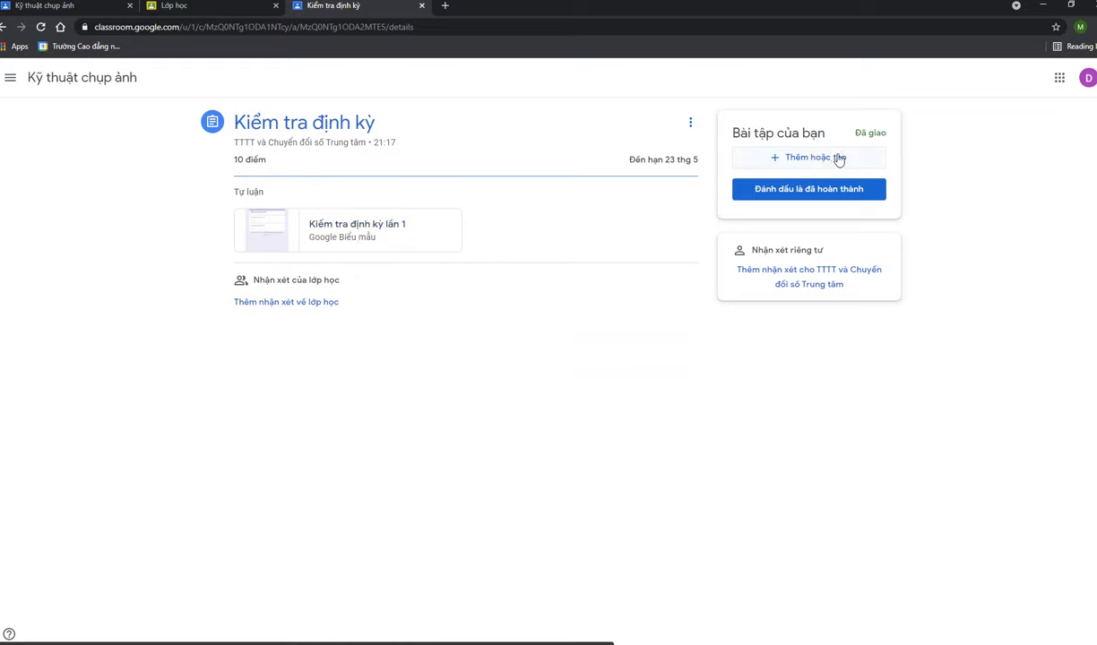
left_click(339, 246)
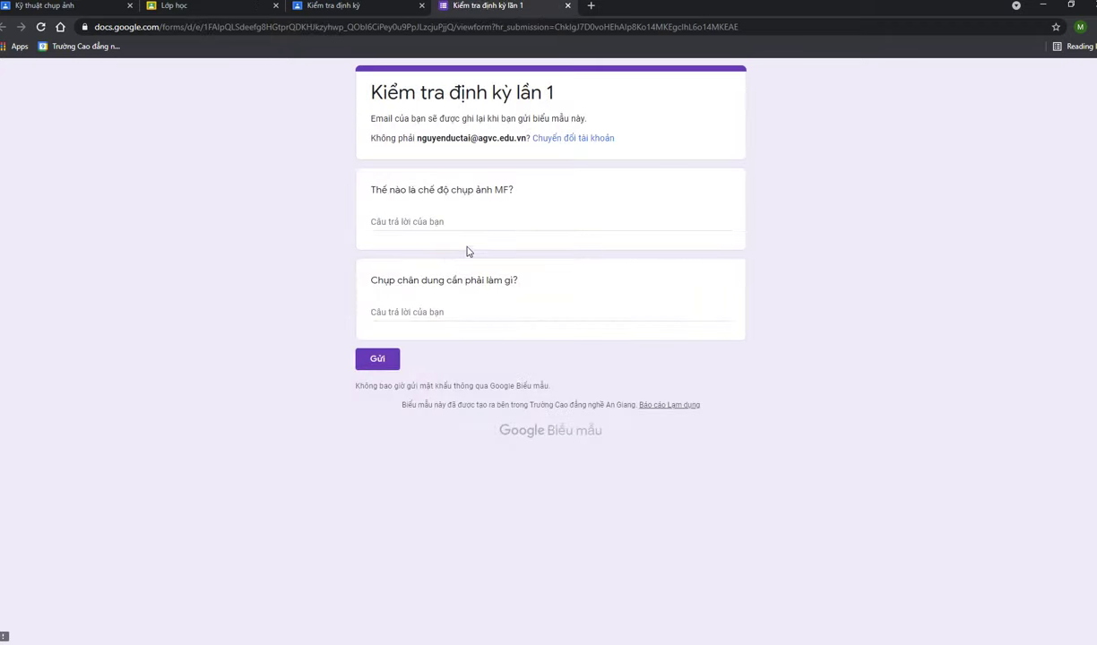
Answer 'Chế độ điều chỉnh bằng tay' and 'Cần người mẫu để chụp', then submit the Kiểm tra định kỳ lần 1 form
left_click(467, 220)
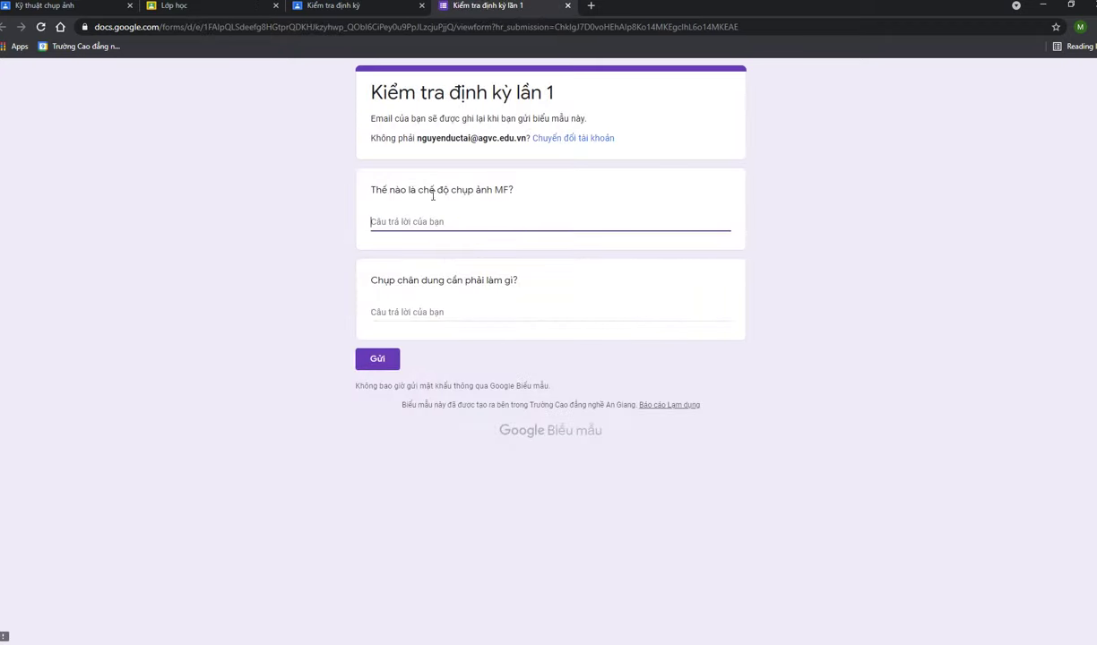
triple_click(456, 191)
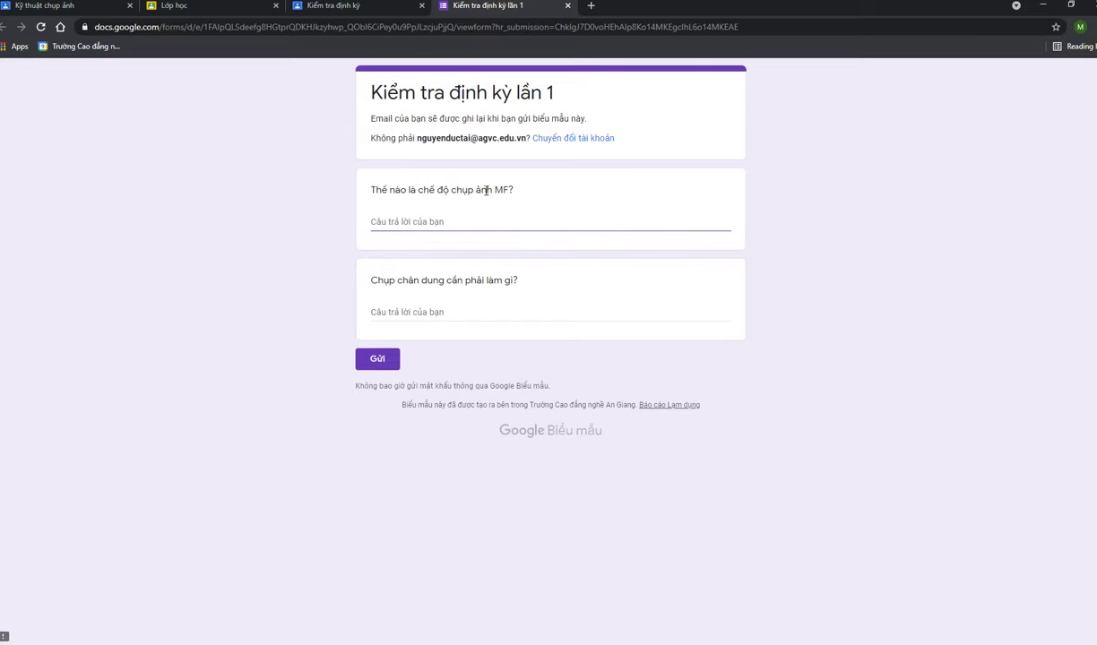
triple_click(443, 278)
left_click(456, 220)
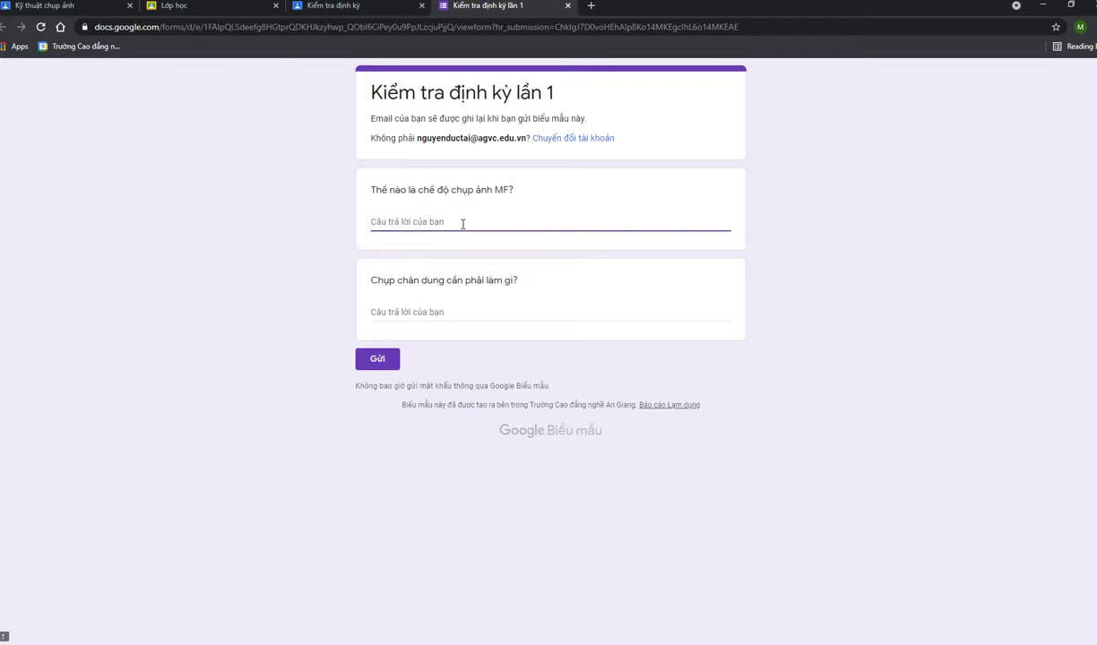
type("Chế độ điều chỉnh bằng tay")
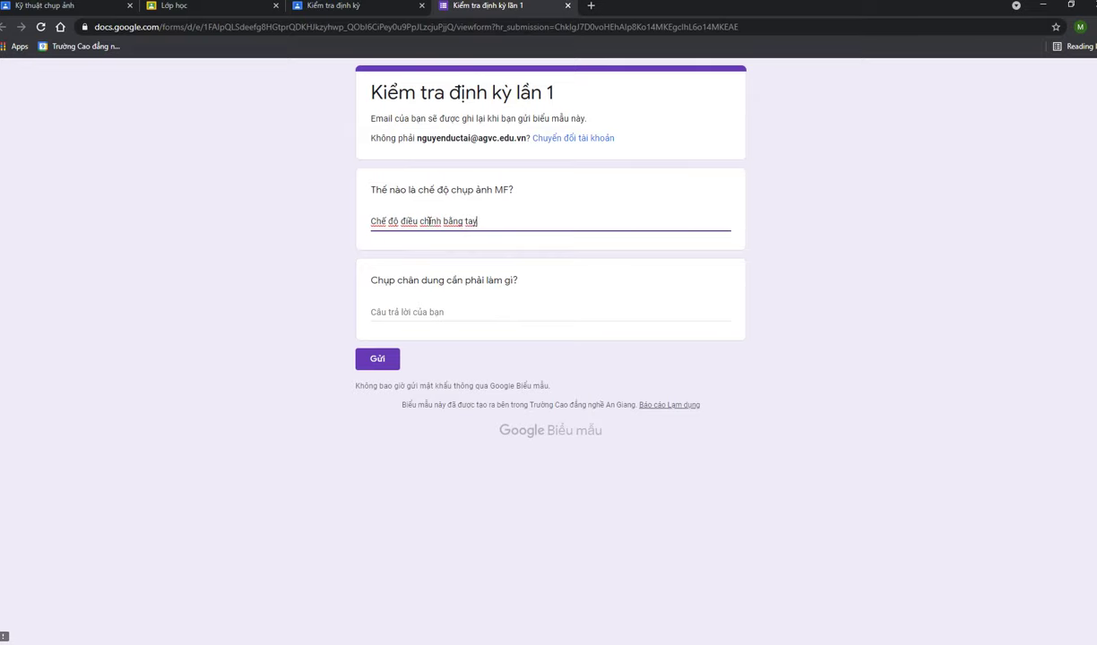
left_click(408, 313)
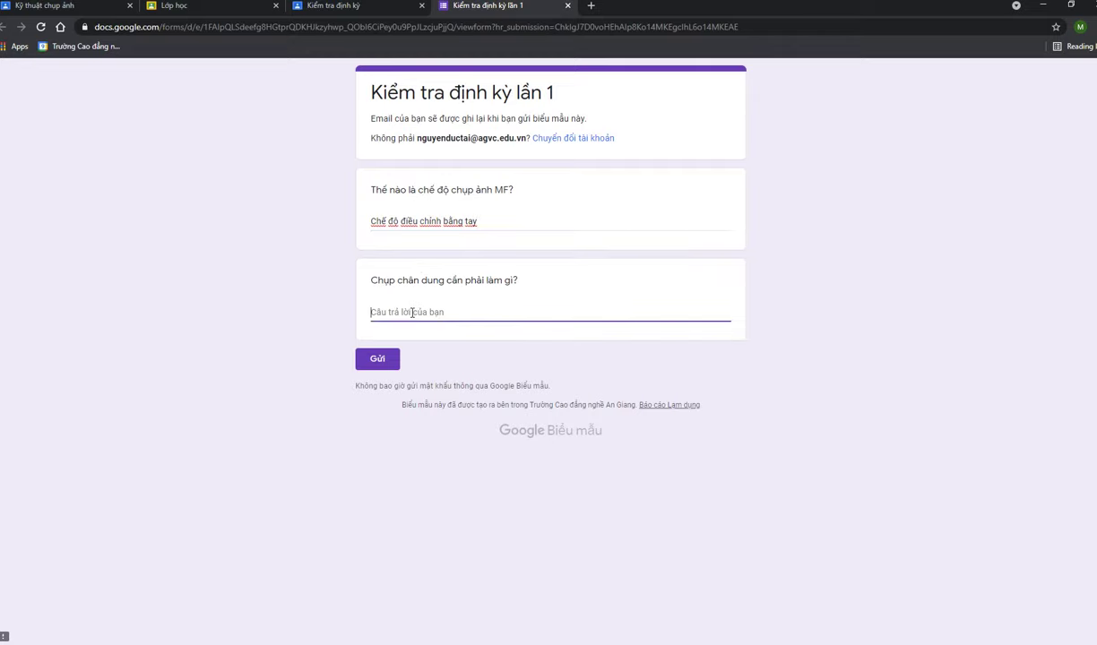
type("Ca")
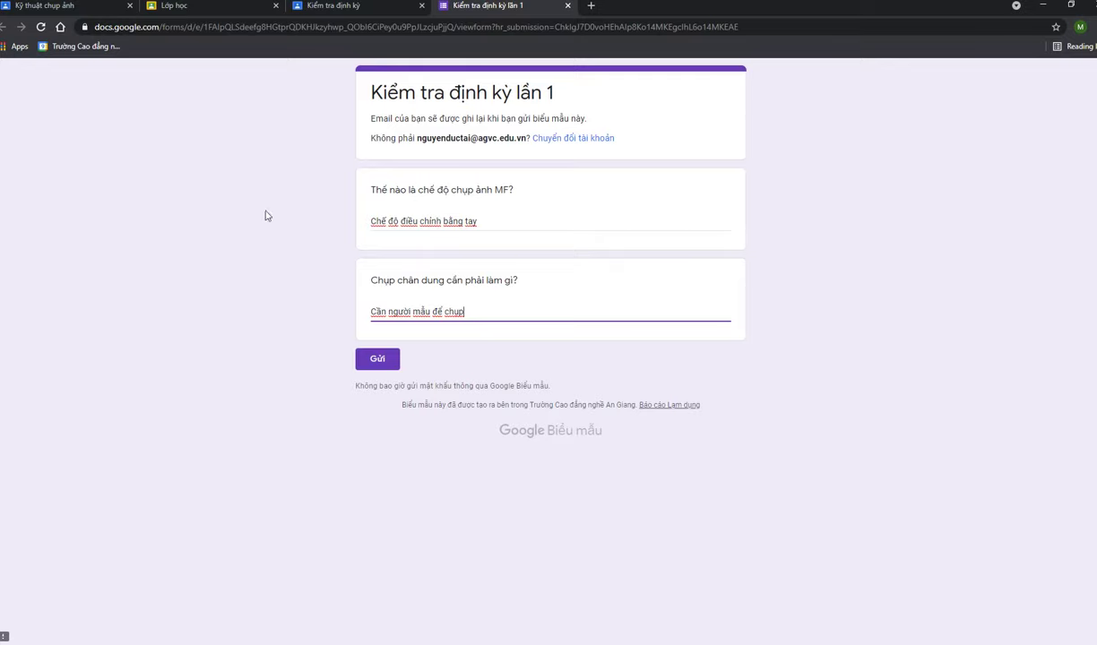
left_click(385, 365)
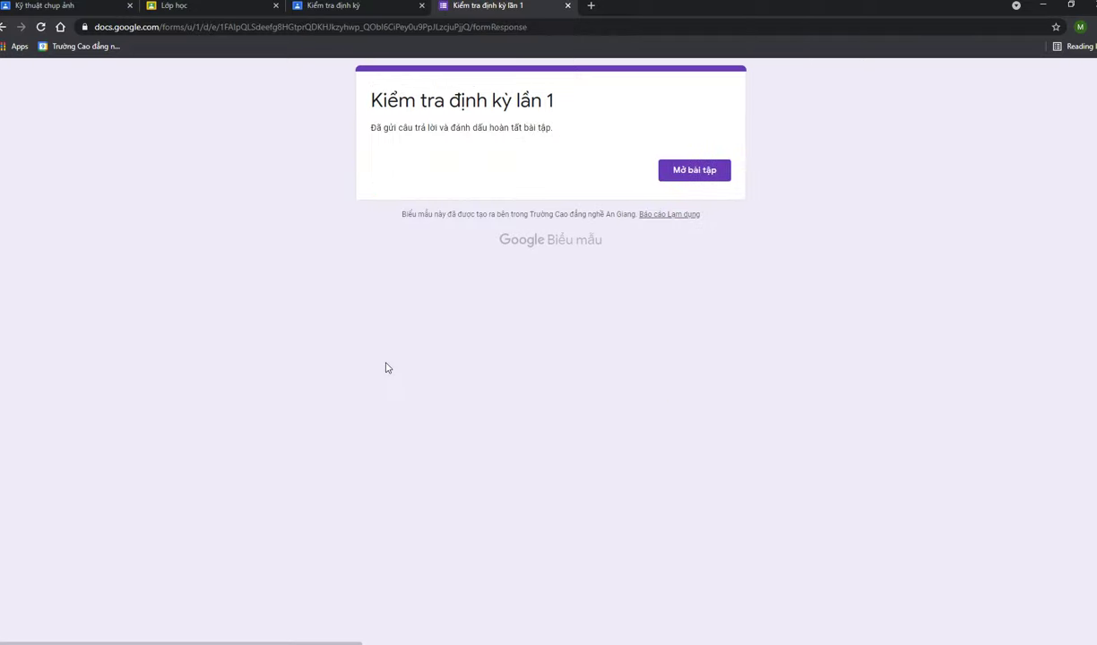
Open the assignment via Mở bài tập, close the form, continue as the student account and dismiss the alert
left_click(698, 177)
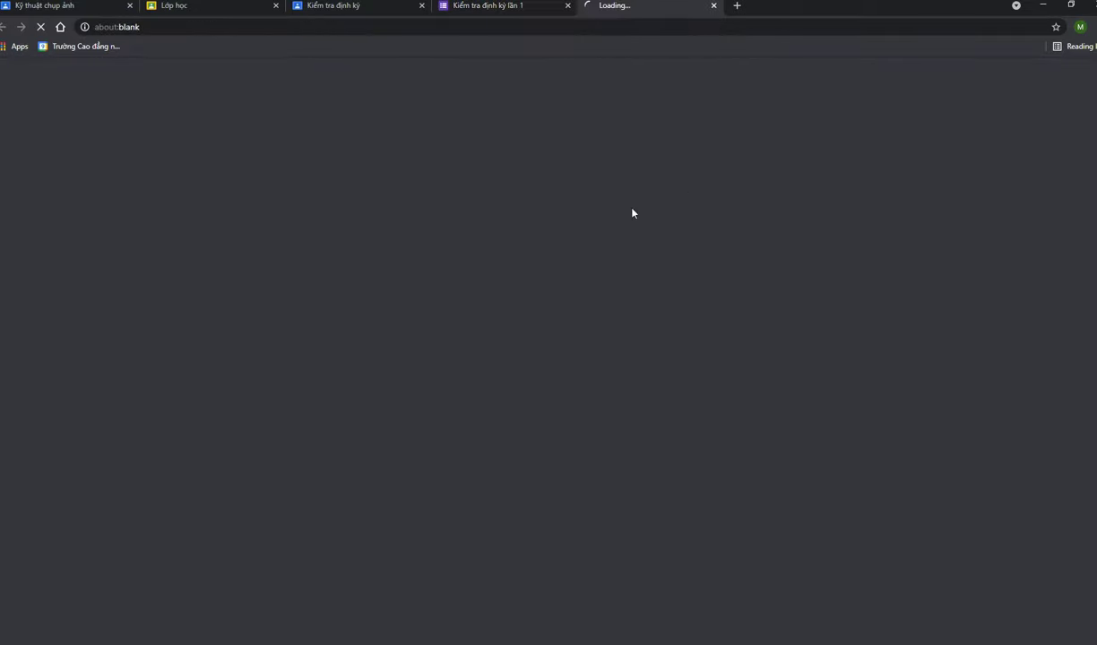
left_click(486, 8)
middle_click(487, 8)
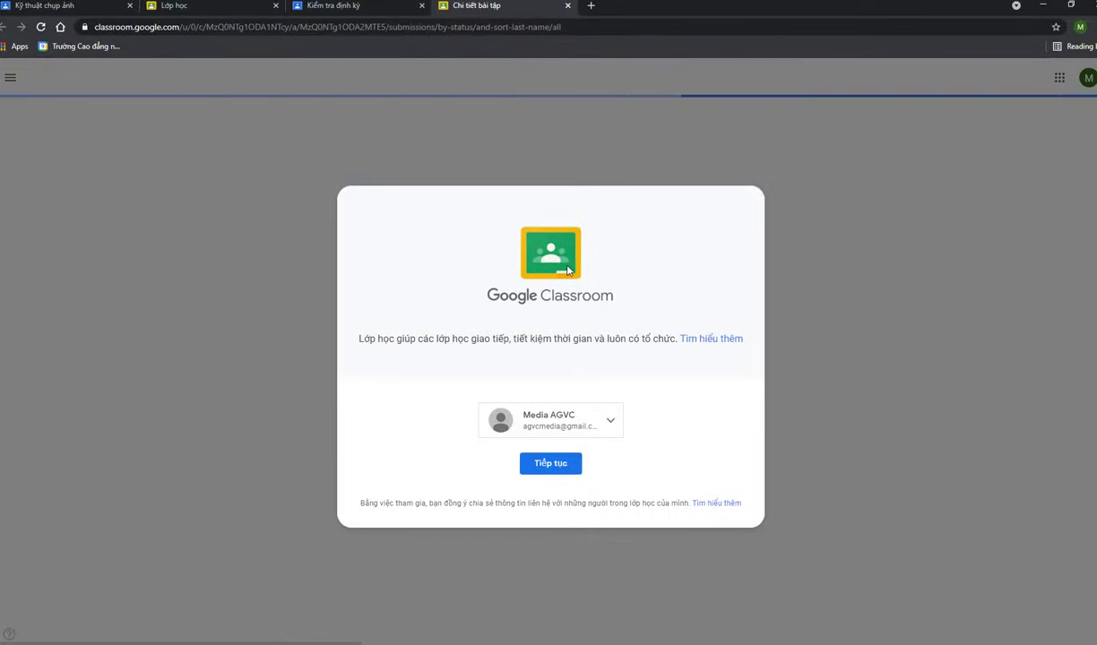
left_click(597, 426)
left_click(506, 353)
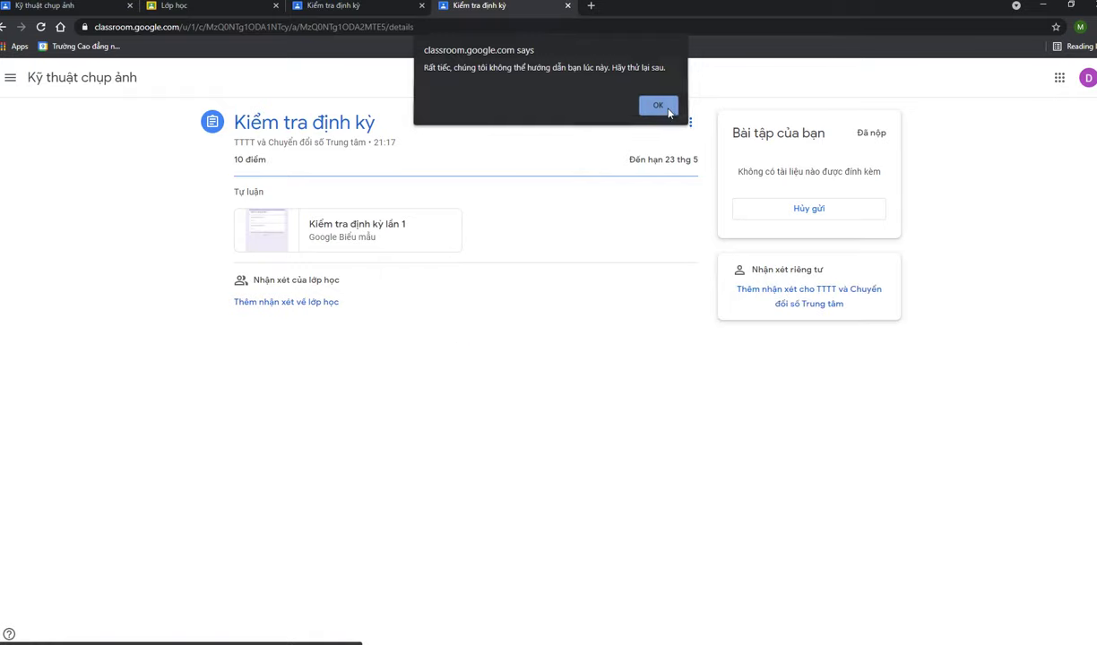
left_click(657, 109)
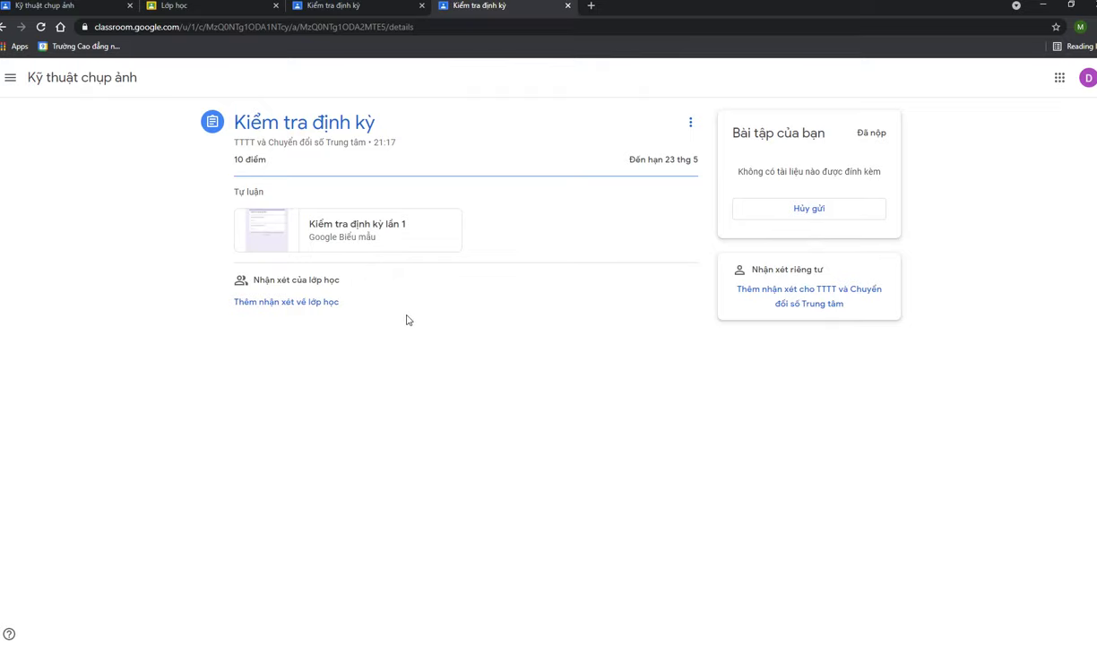
Check the student's own work list under the Đã giao and Đã trả lại filters
left_click(46, 81)
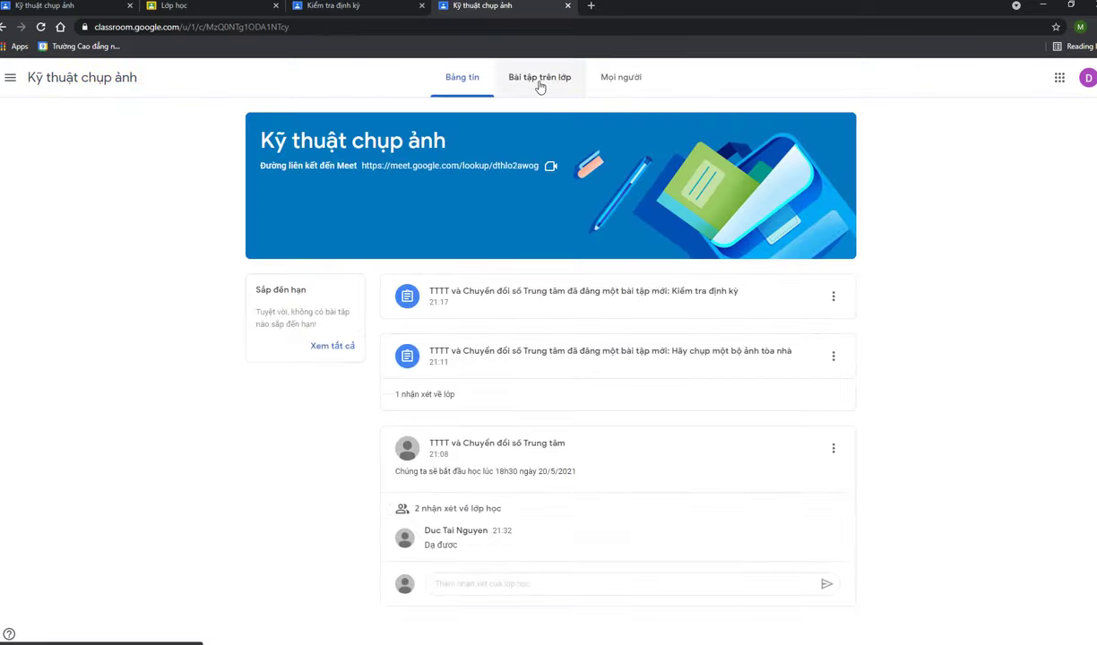
left_click(544, 80)
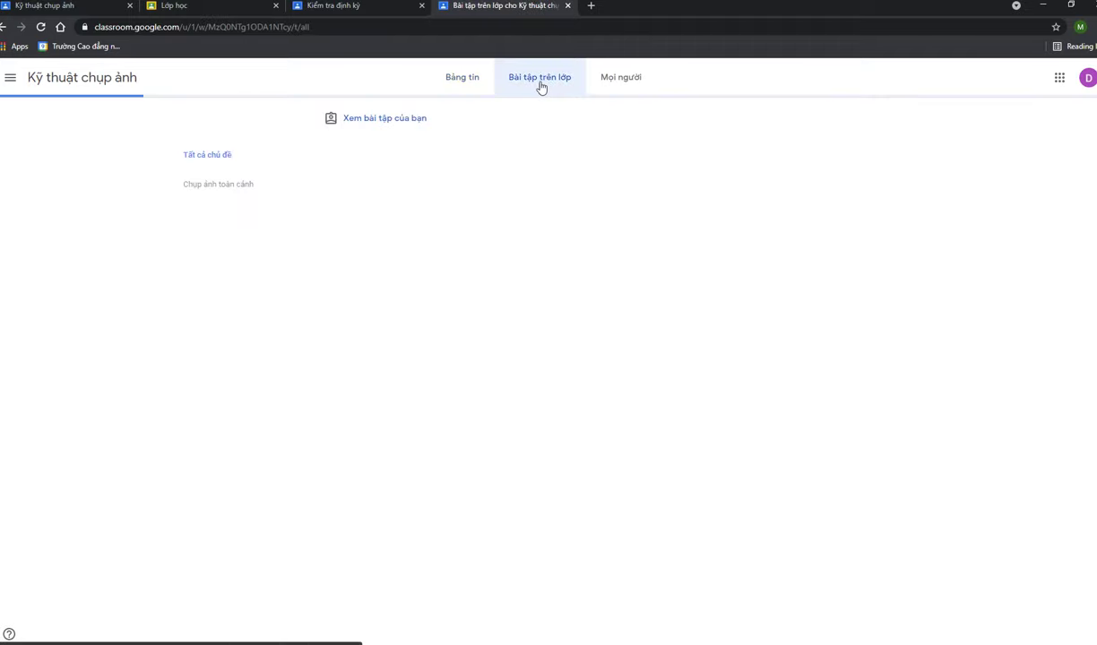
left_click(388, 120)
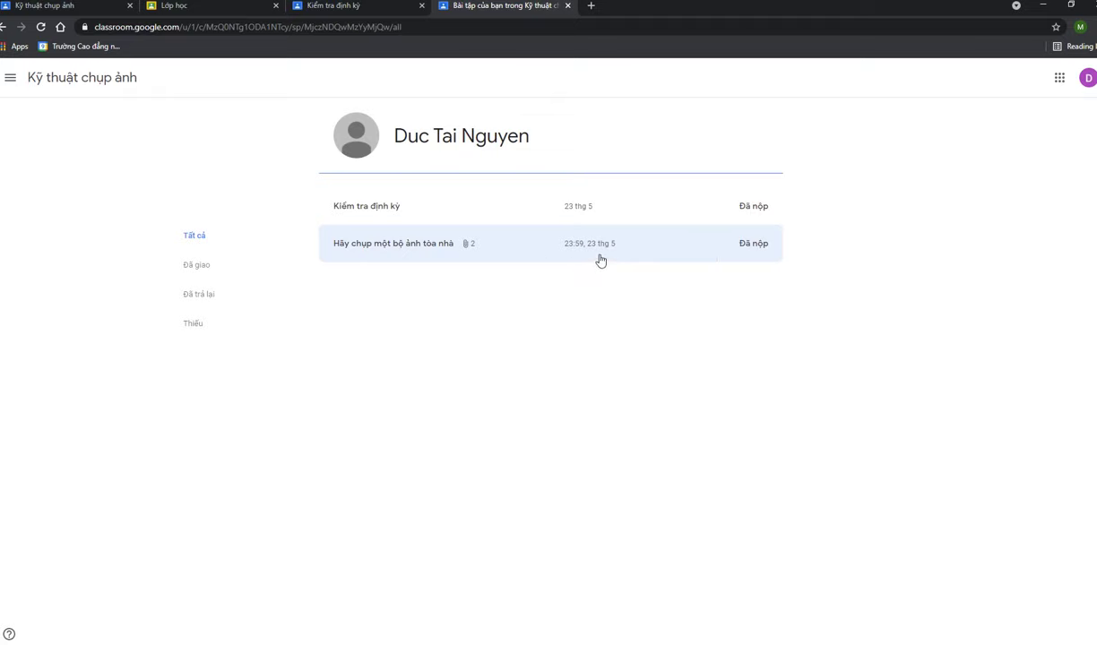
left_click(229, 268)
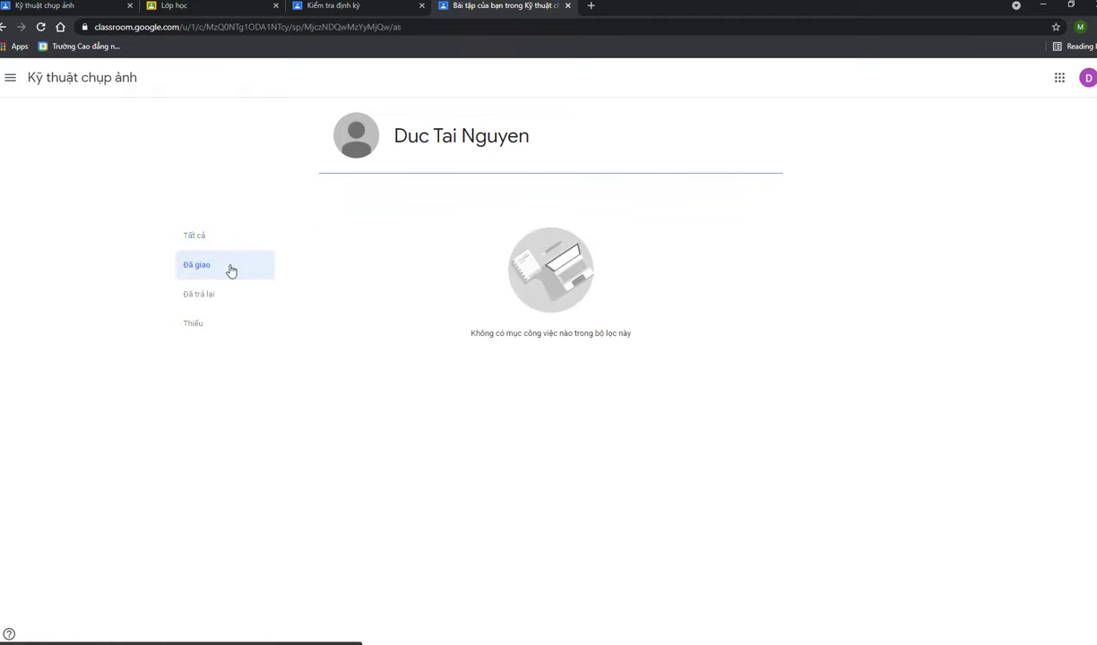
left_click(214, 303)
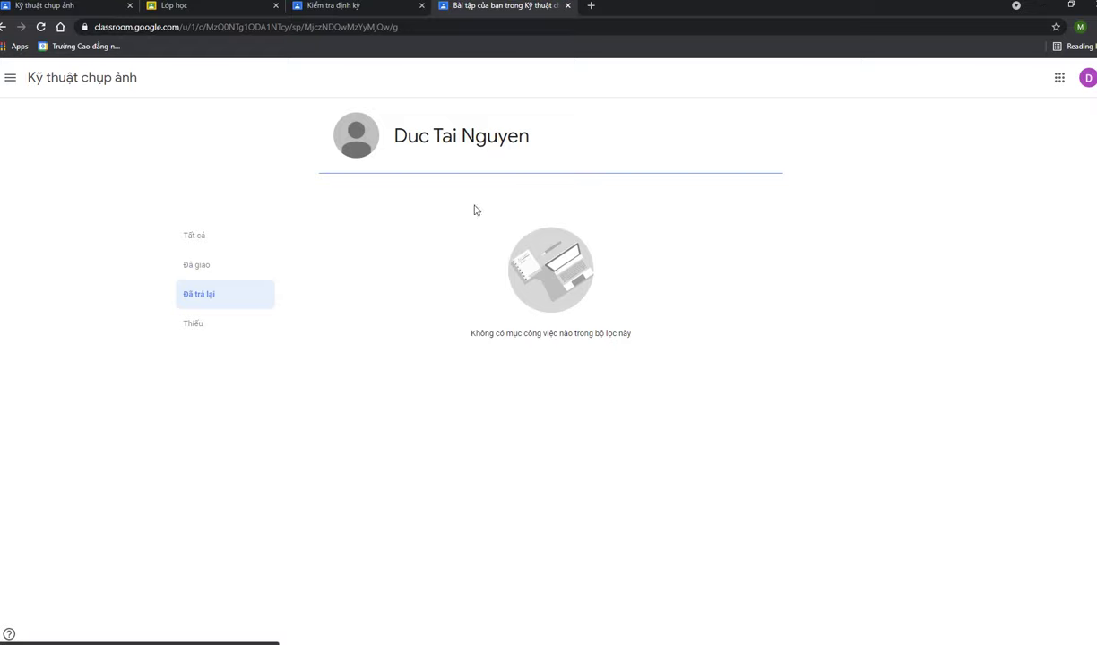
Switch to the teacher's class, close the full-screen class code, and show its Classwork page
left_click(33, 9)
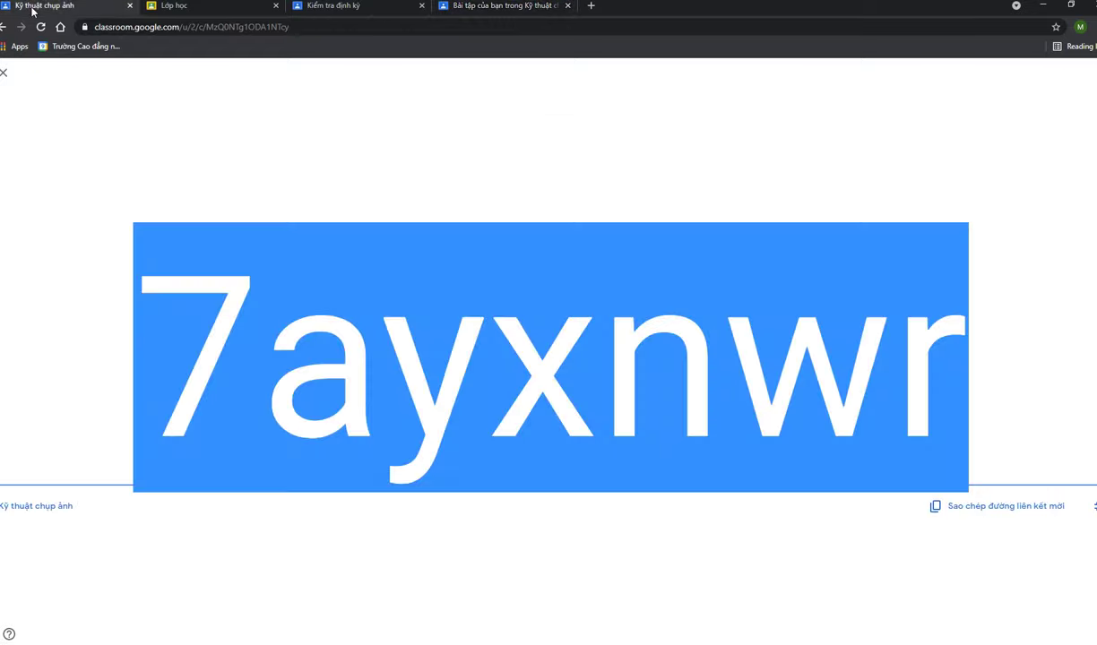
left_click(5, 73)
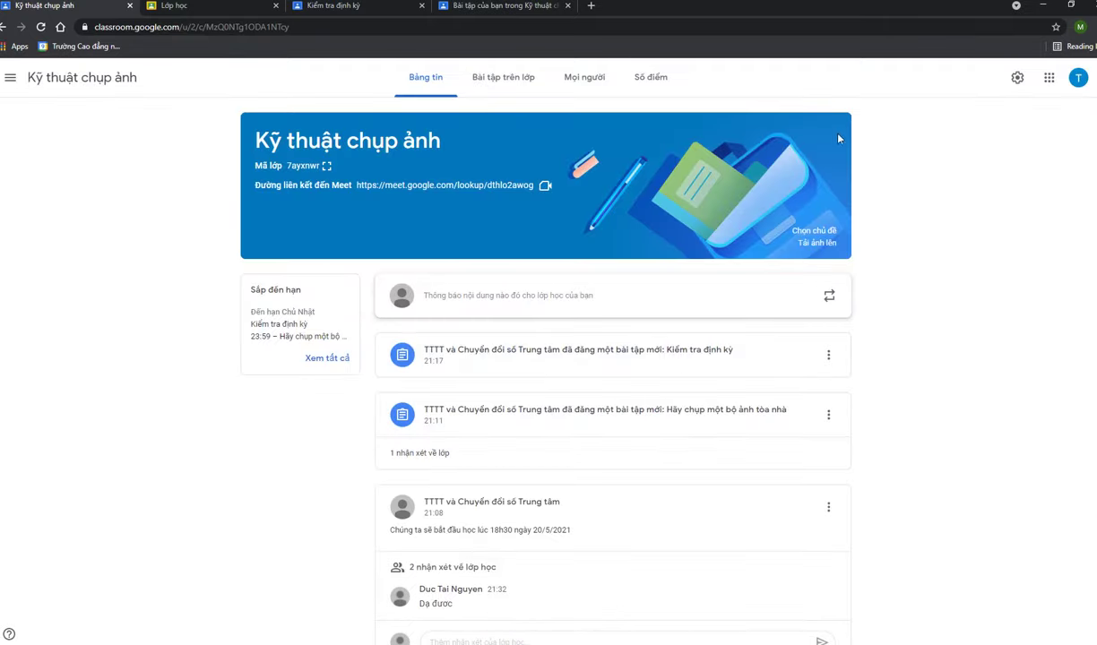
left_click(503, 81)
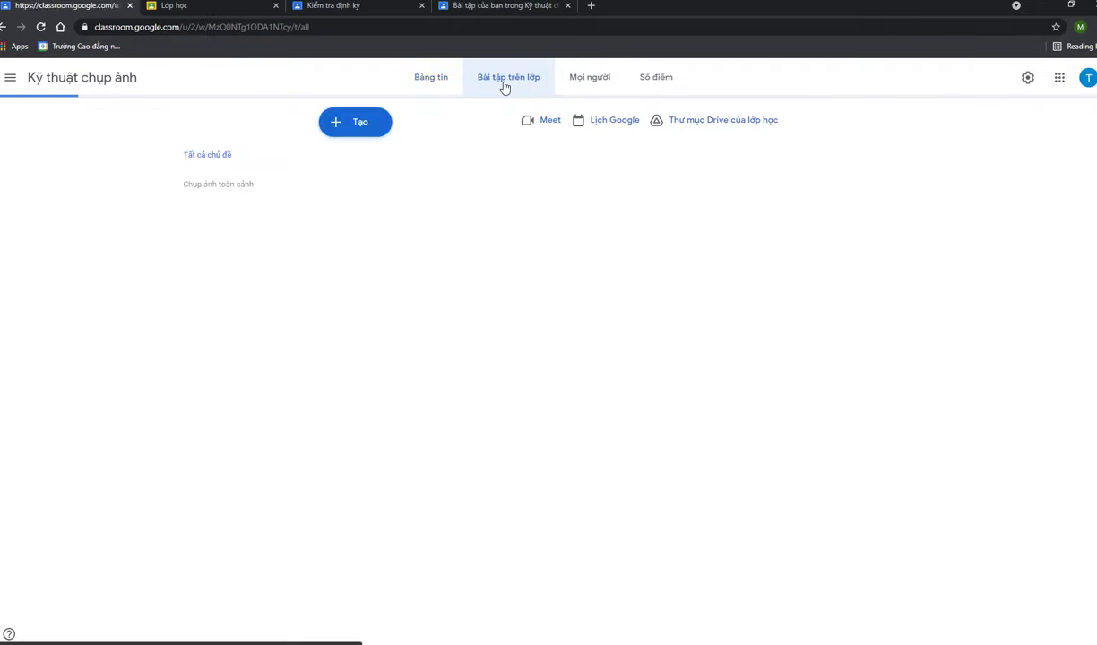
Open the student's building-photo submission and give it a grade of 1/10
left_click(442, 272)
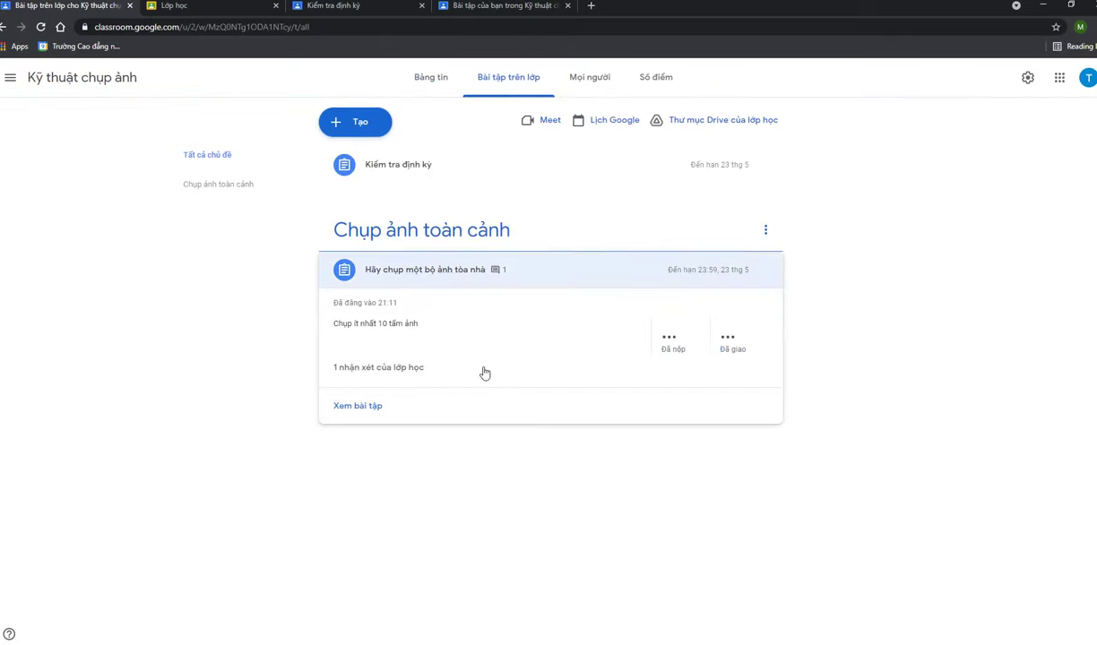
left_click(379, 406)
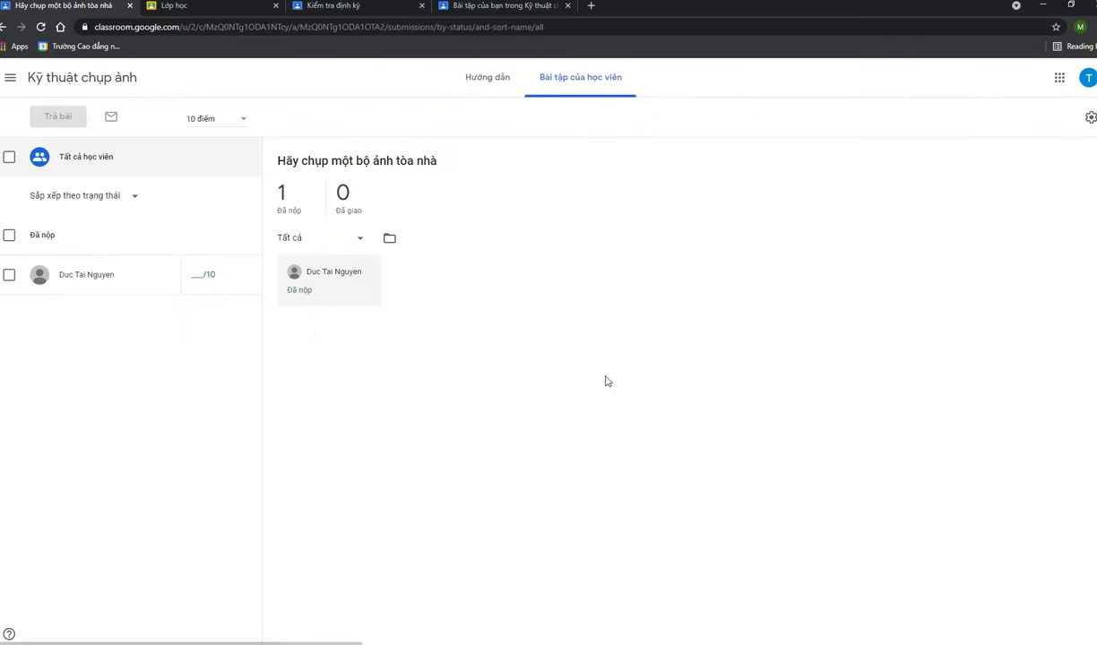
left_click(196, 276)
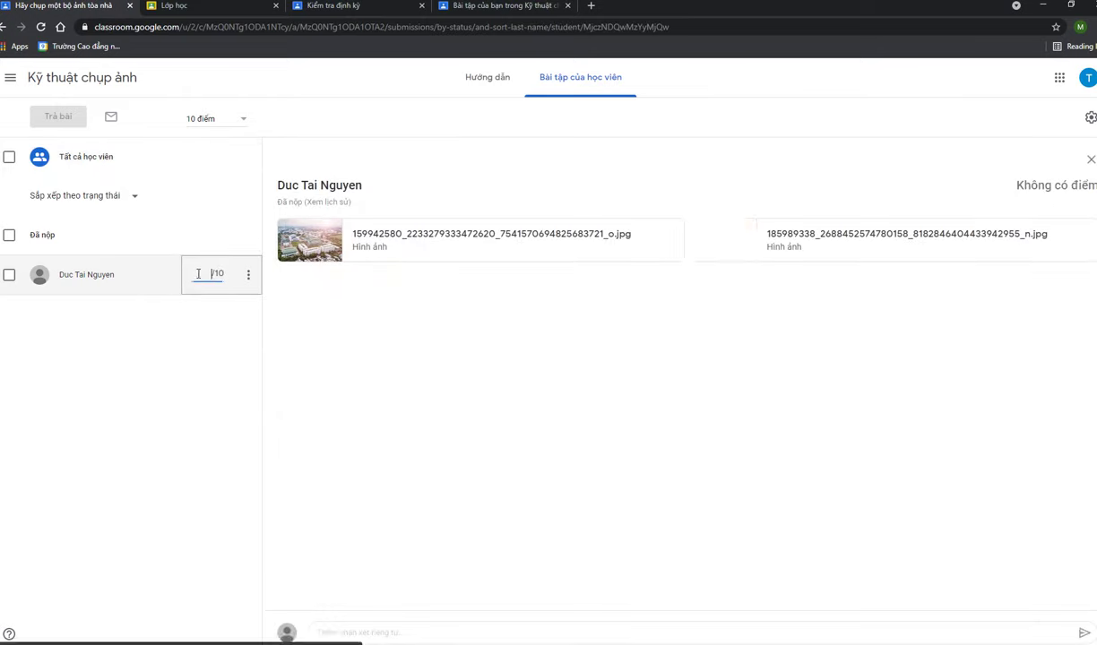
type("1")
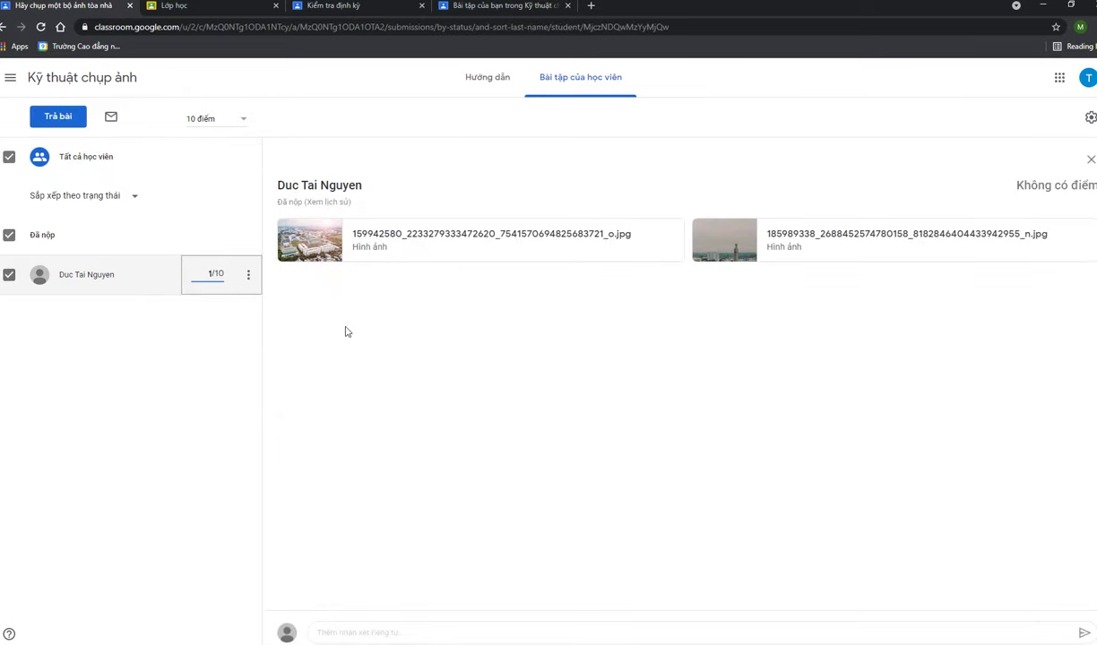
left_click(143, 422)
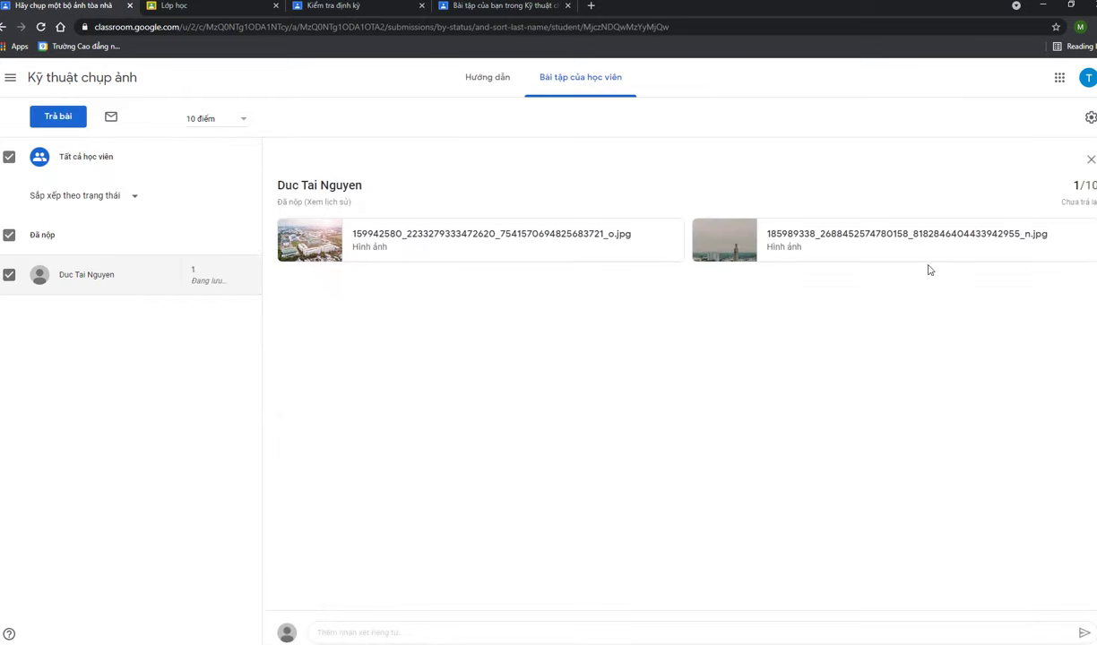
Post the private comment 'sai chủ đề' and return the graded work to the student
left_click(431, 633)
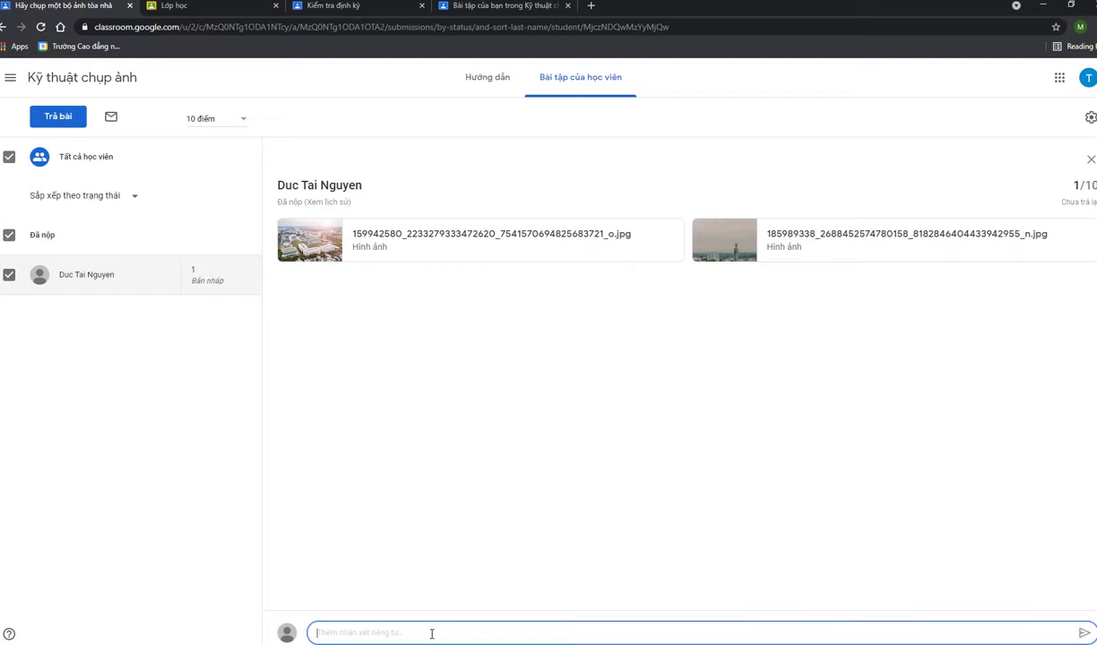
type("Lam")
key("BackSpace")
key("BackSpace")
key("BackSpace")
type("sa")
key("Return")
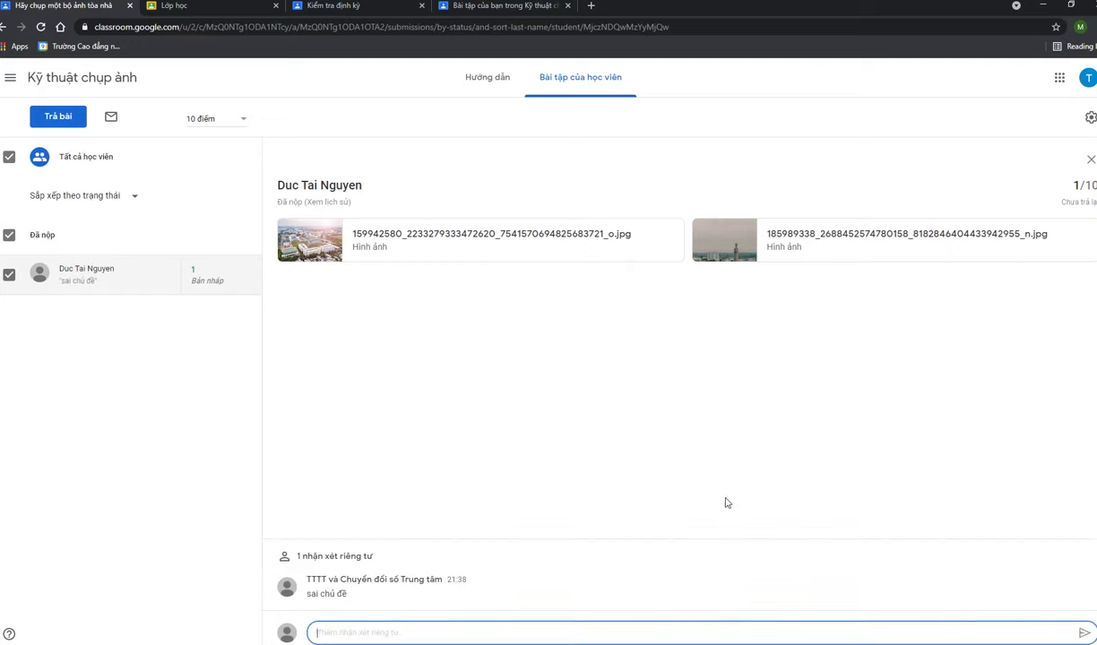
left_click(68, 123)
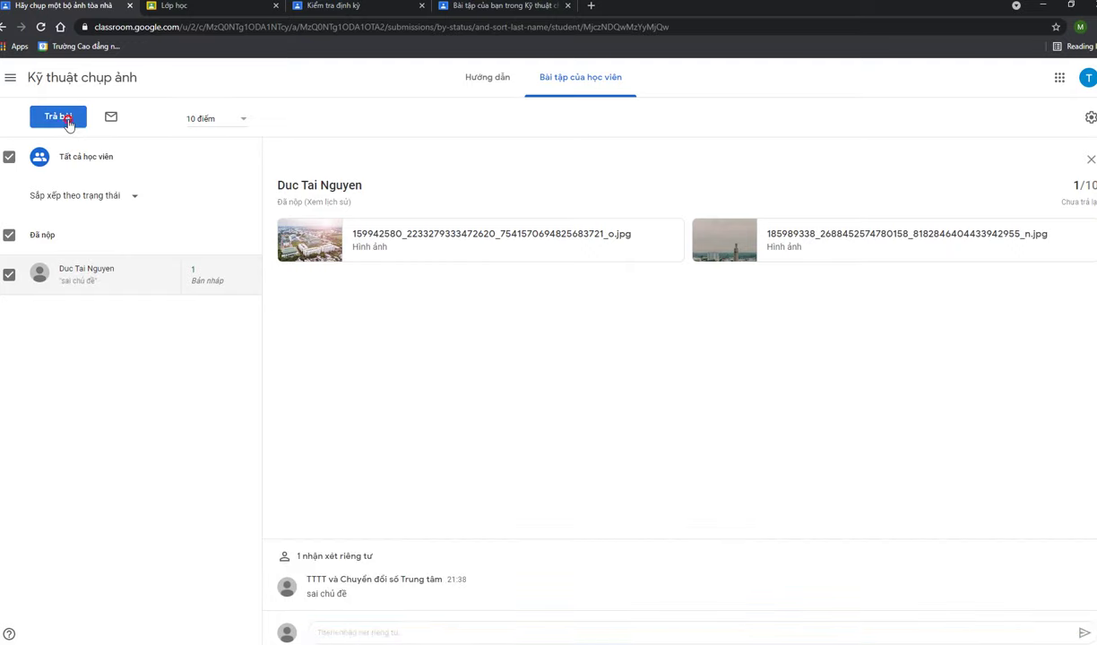
left_click(660, 421)
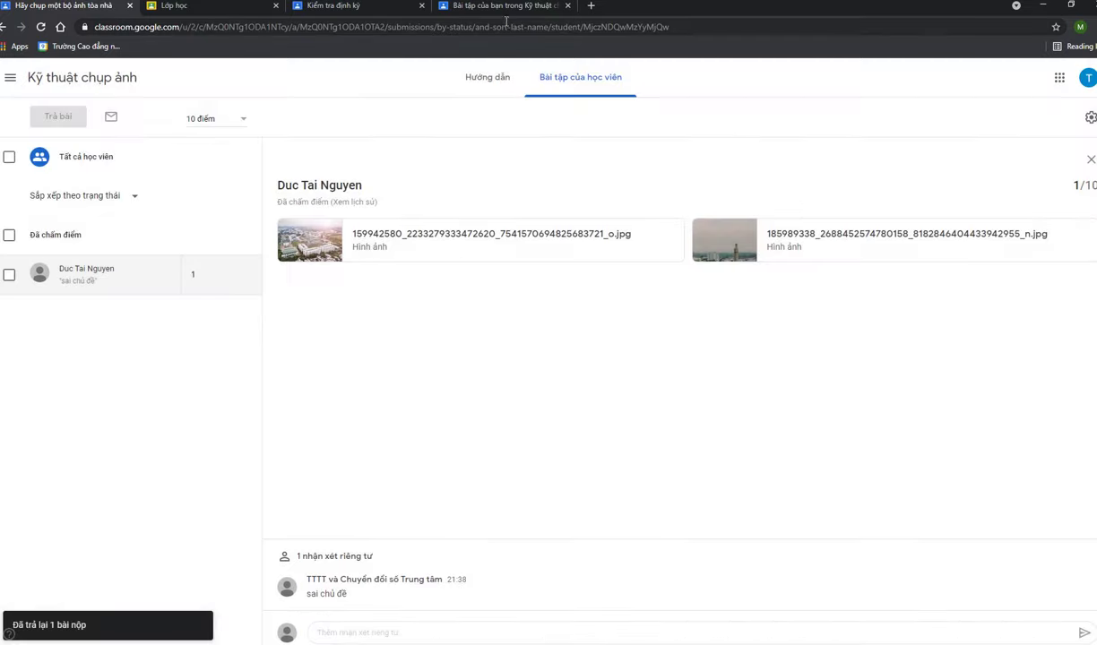
Reload the student's view and expand 'Hãy chụp một bộ ảnh tòa nhà' in their own work list
left_click(508, 7)
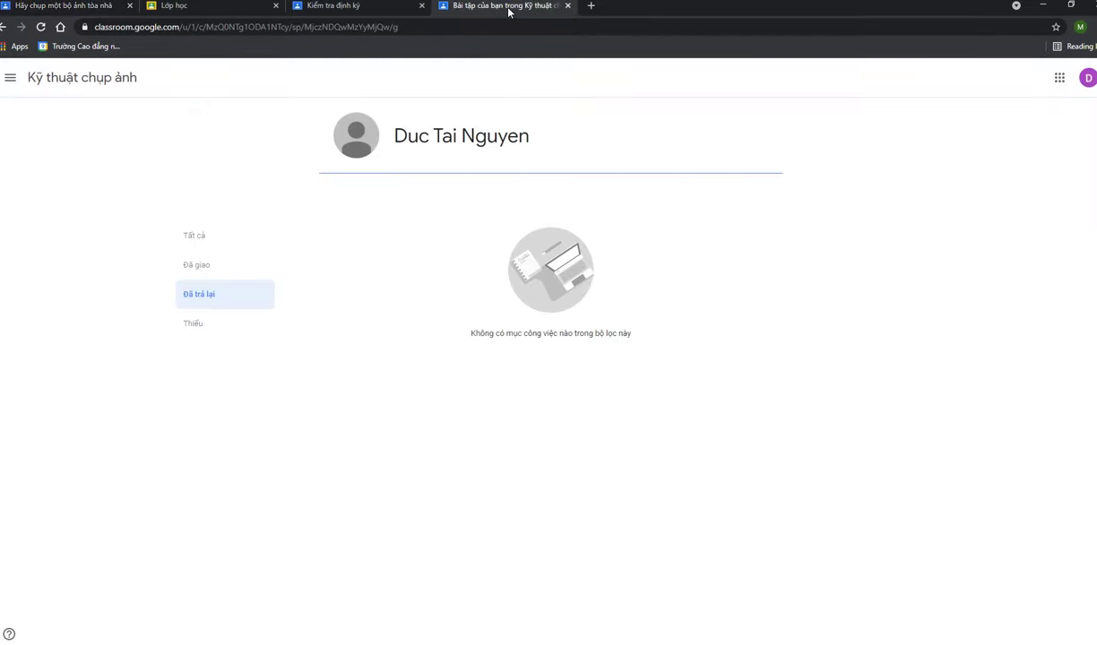
left_click(41, 27)
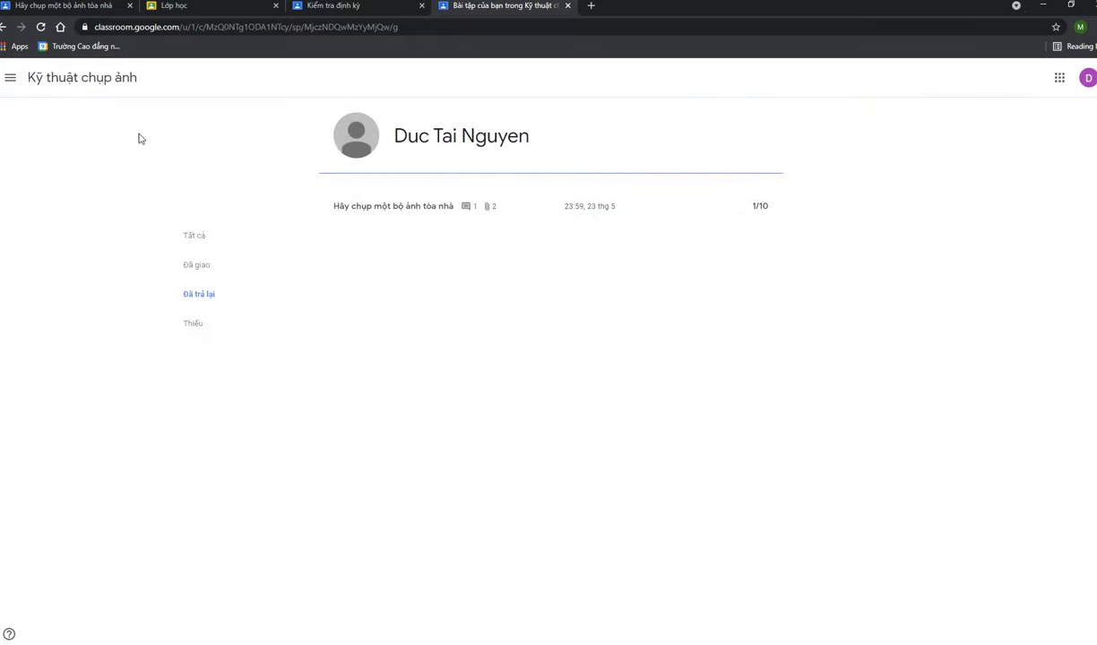
left_click(108, 86)
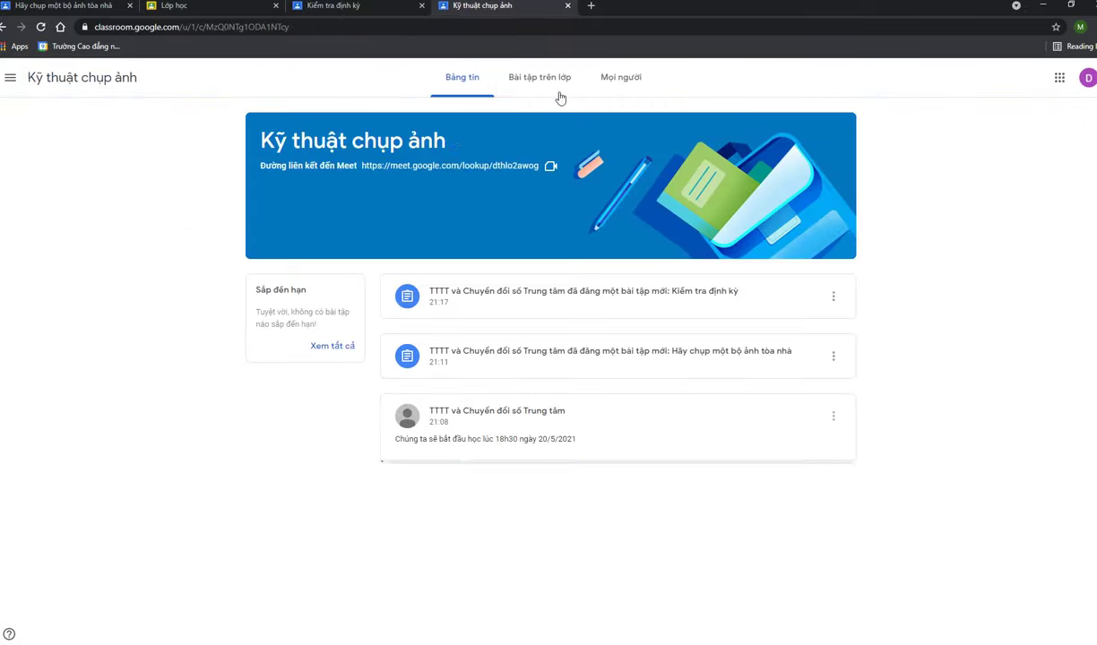
left_click(549, 93)
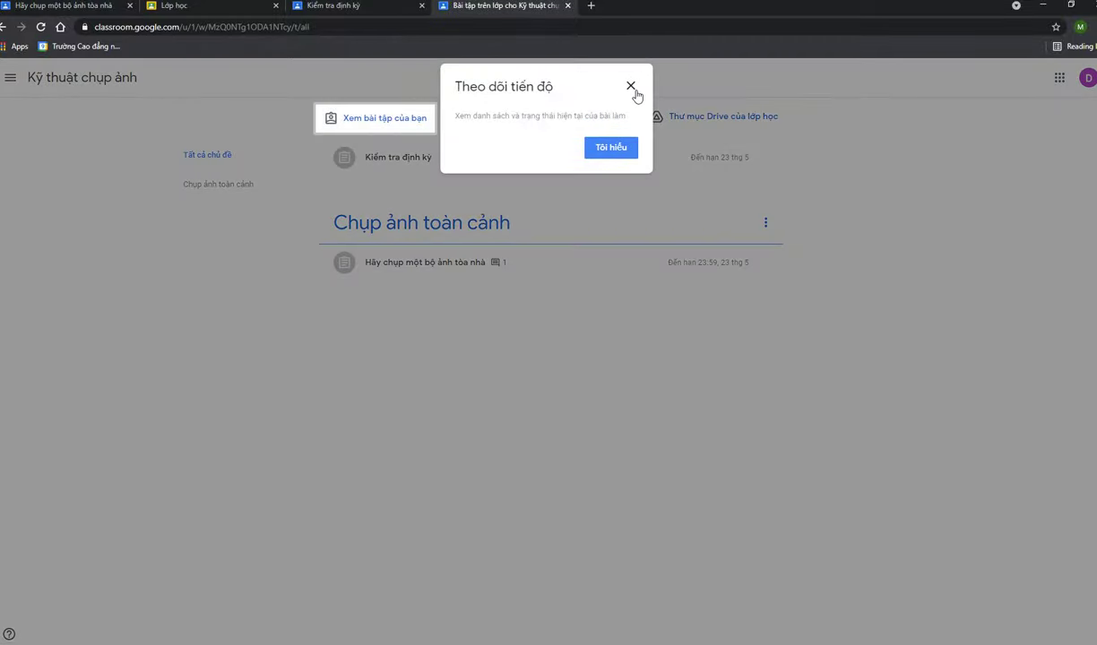
left_click(630, 87)
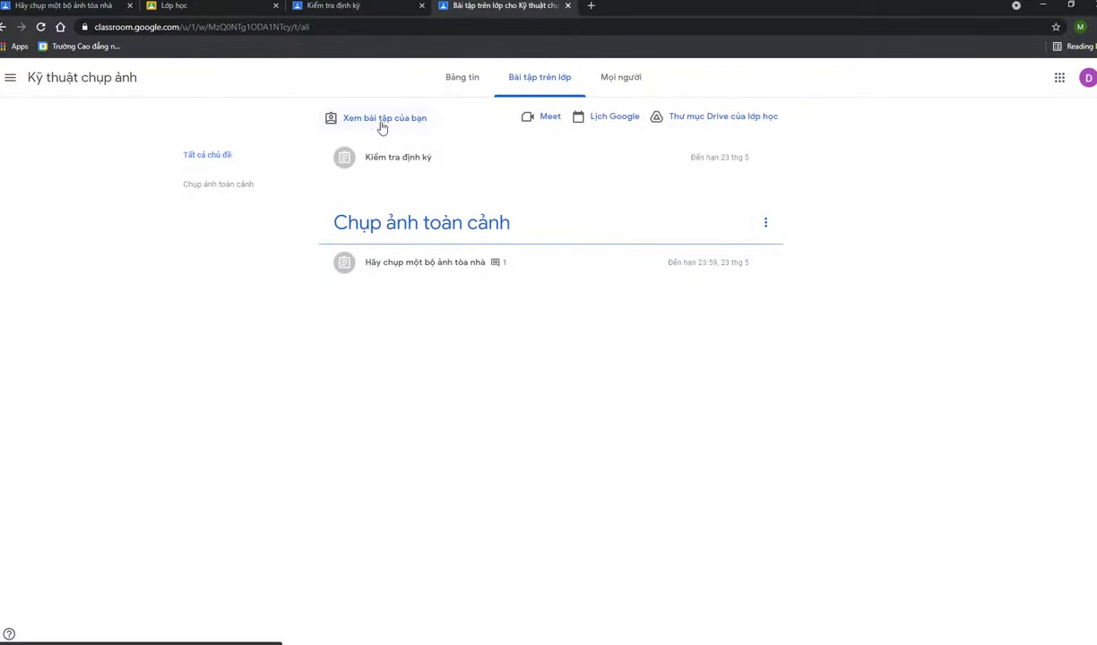
left_click(377, 126)
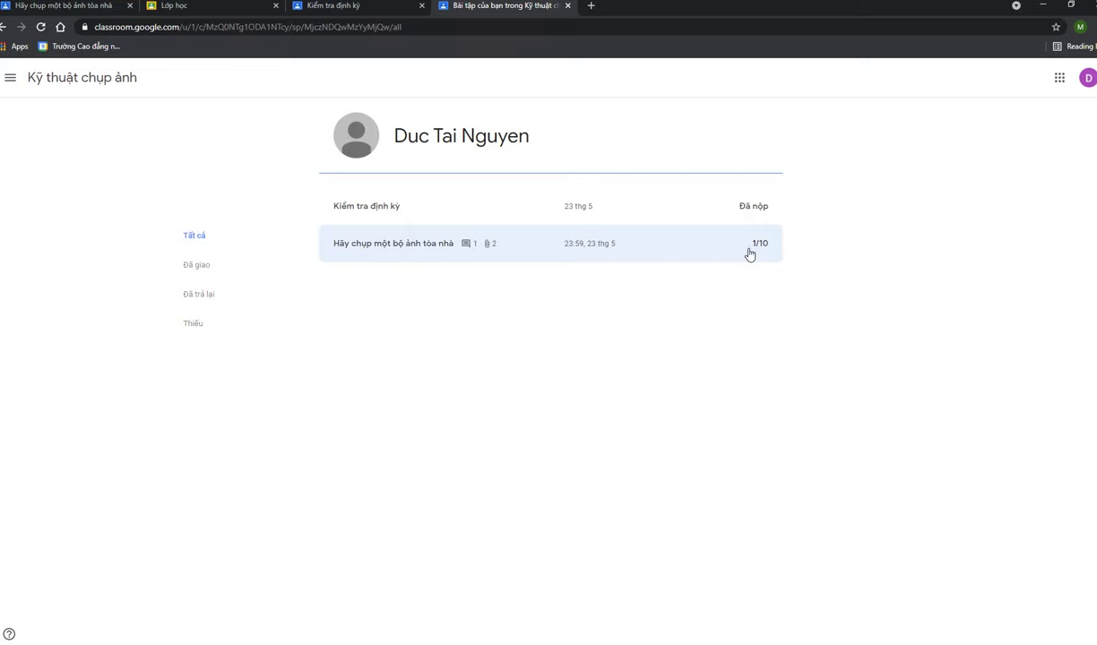
left_click(438, 263)
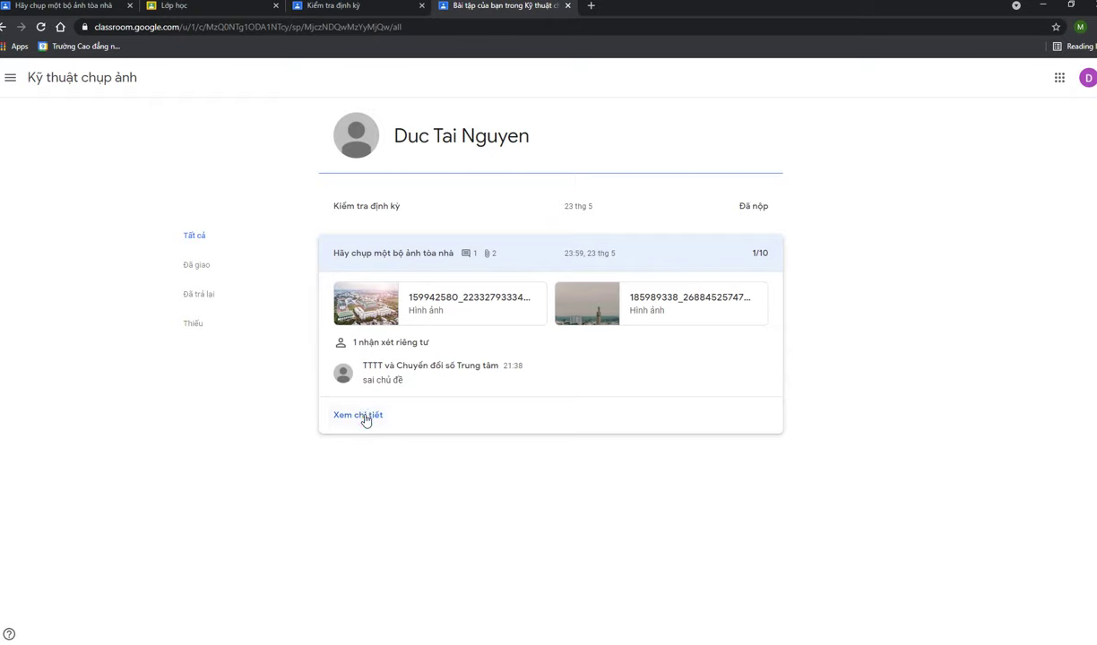
From the assignment details, send 'Cho em sửa bài tập' privately to the teacher, then return to the stream
left_click(366, 417)
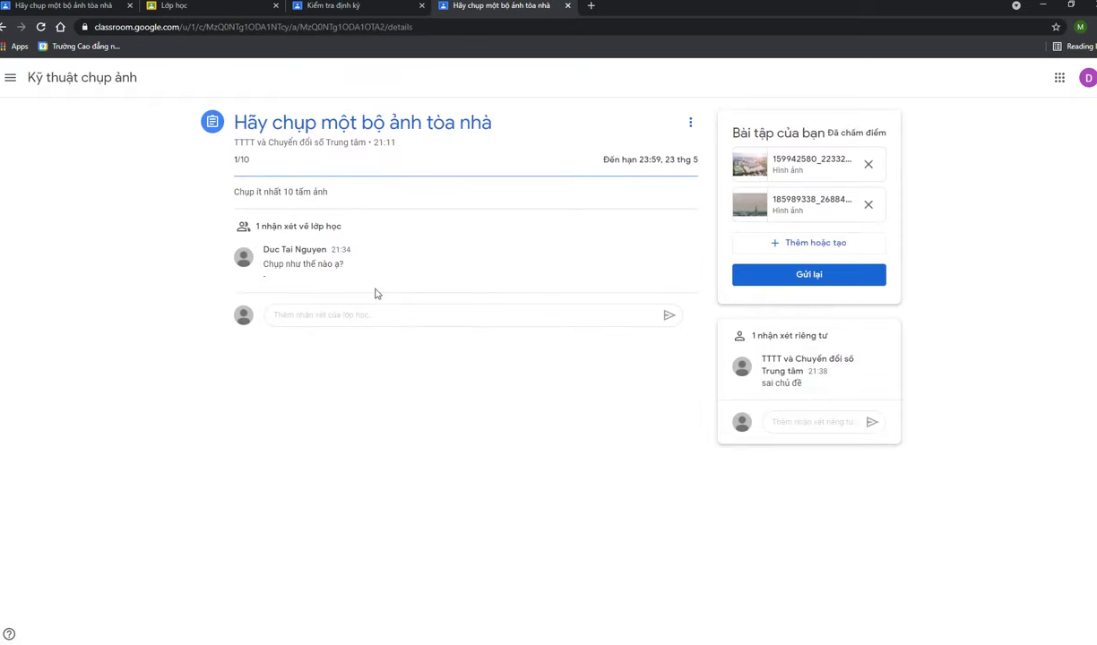
left_click(809, 421)
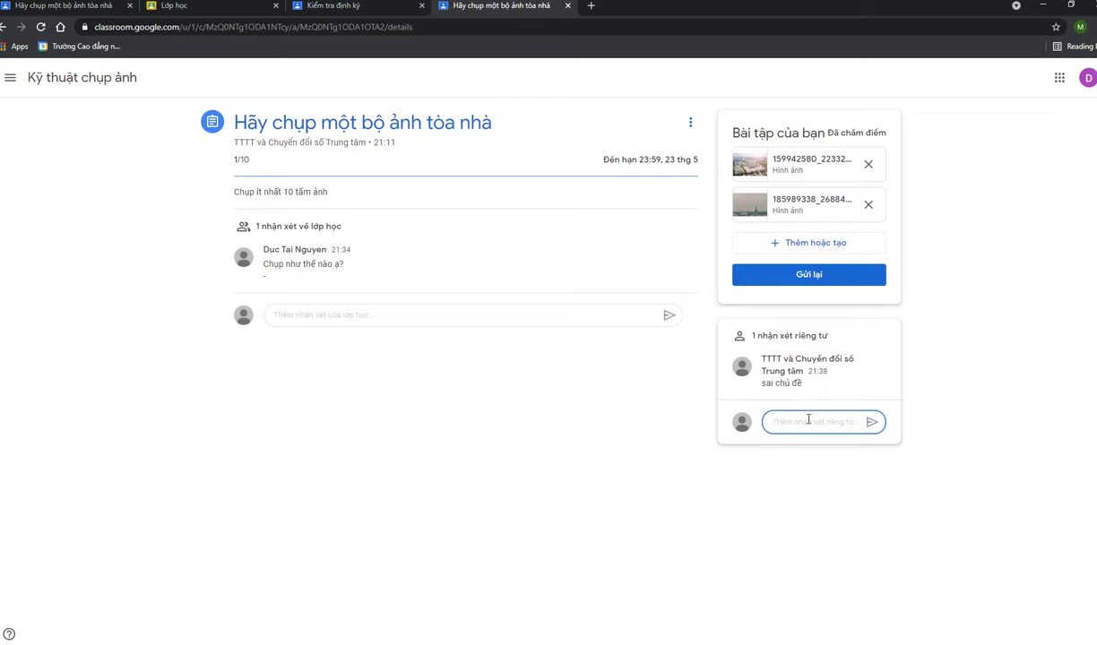
type("d")
left_click(872, 422)
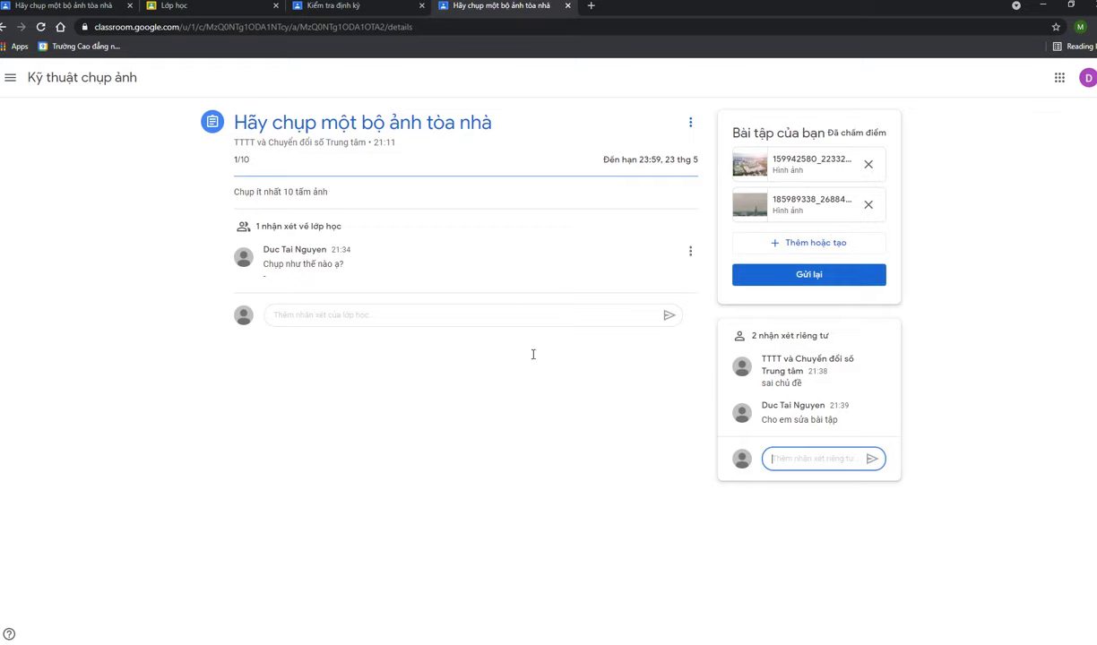
left_click(119, 81)
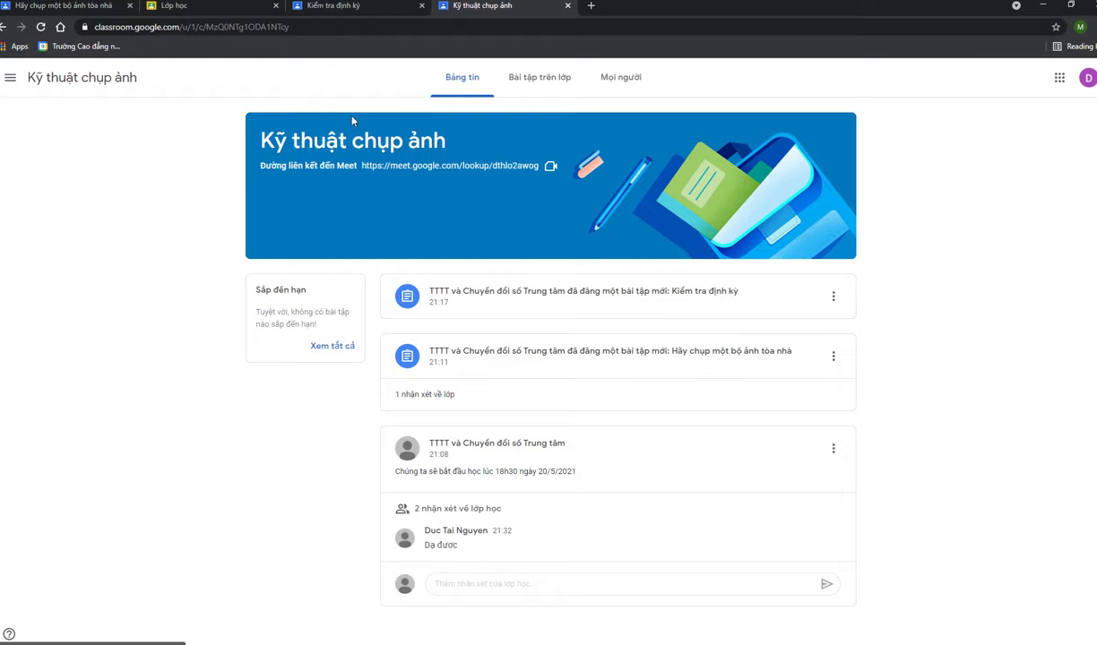
left_click(543, 90)
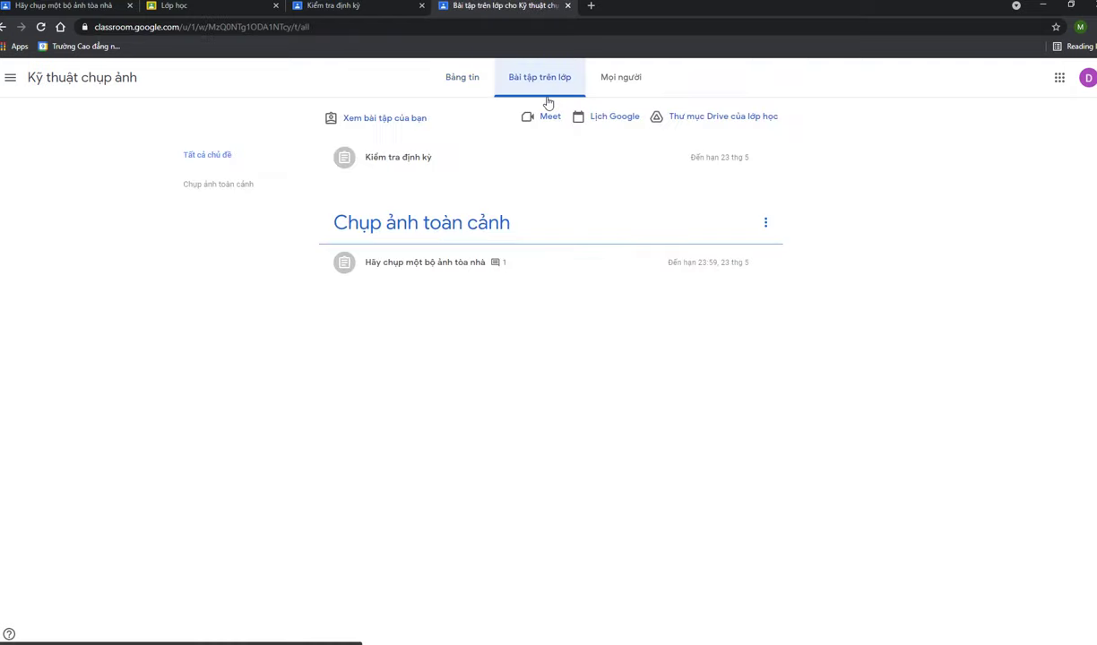
left_click(467, 91)
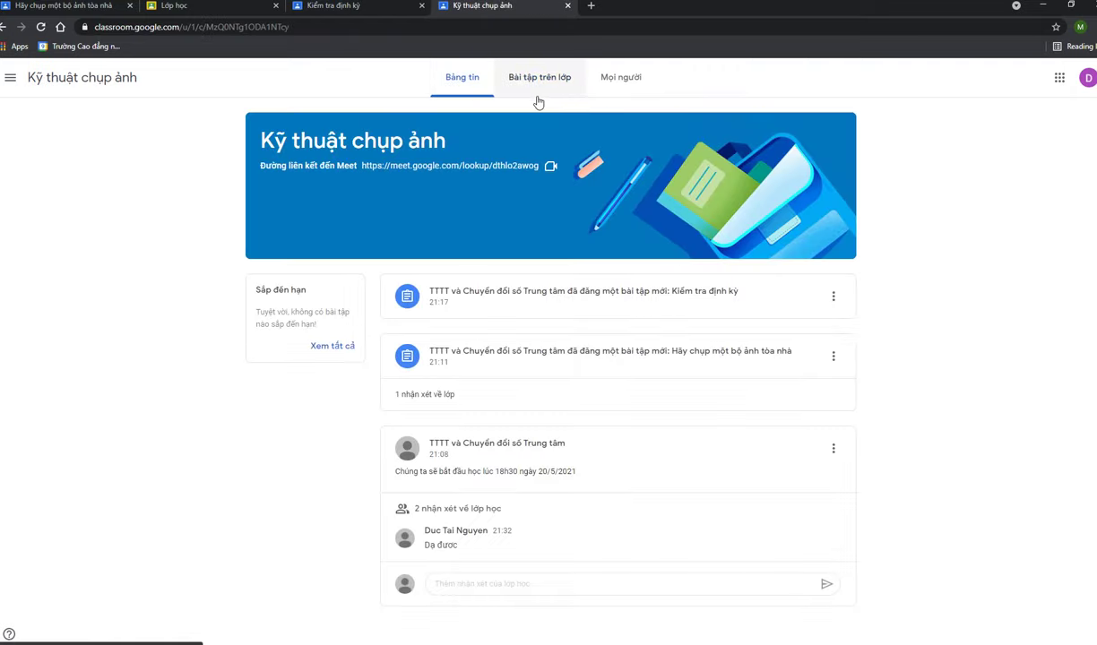
left_click(541, 85)
left_click(464, 74)
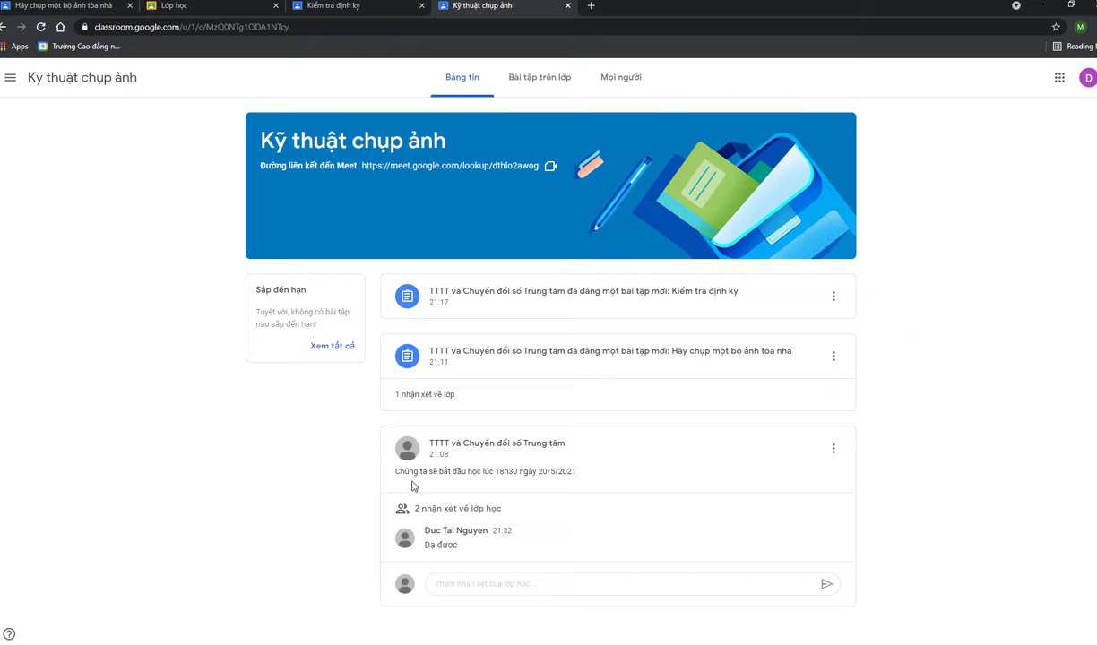
triple_click(506, 474)
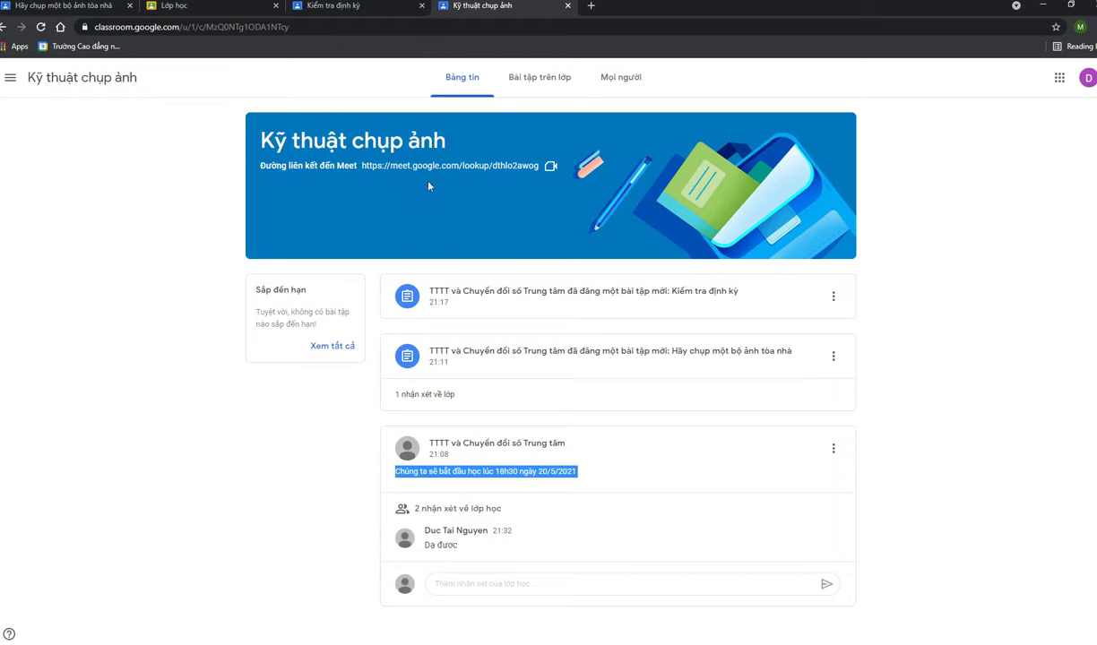
left_click(529, 481)
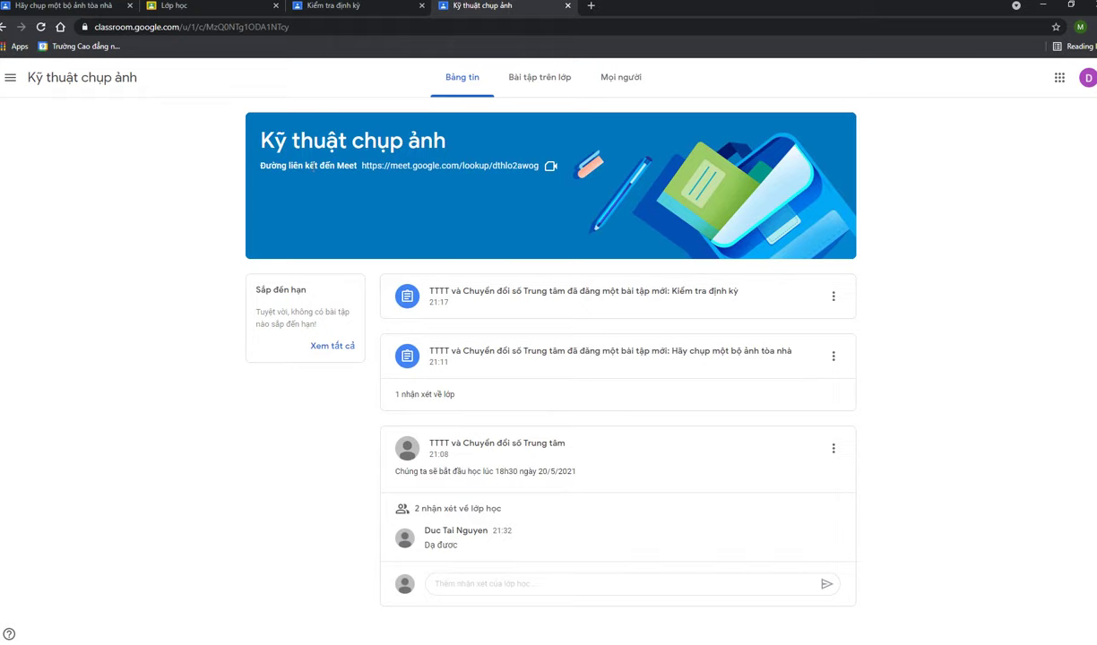
left_click(431, 170)
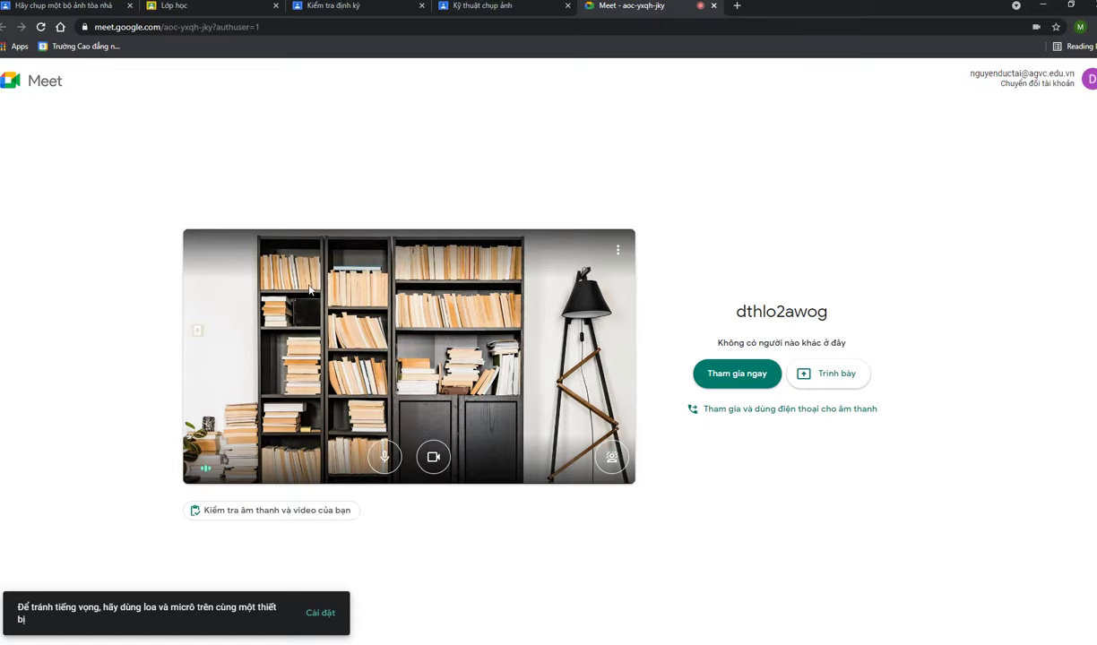
left_click(738, 380)
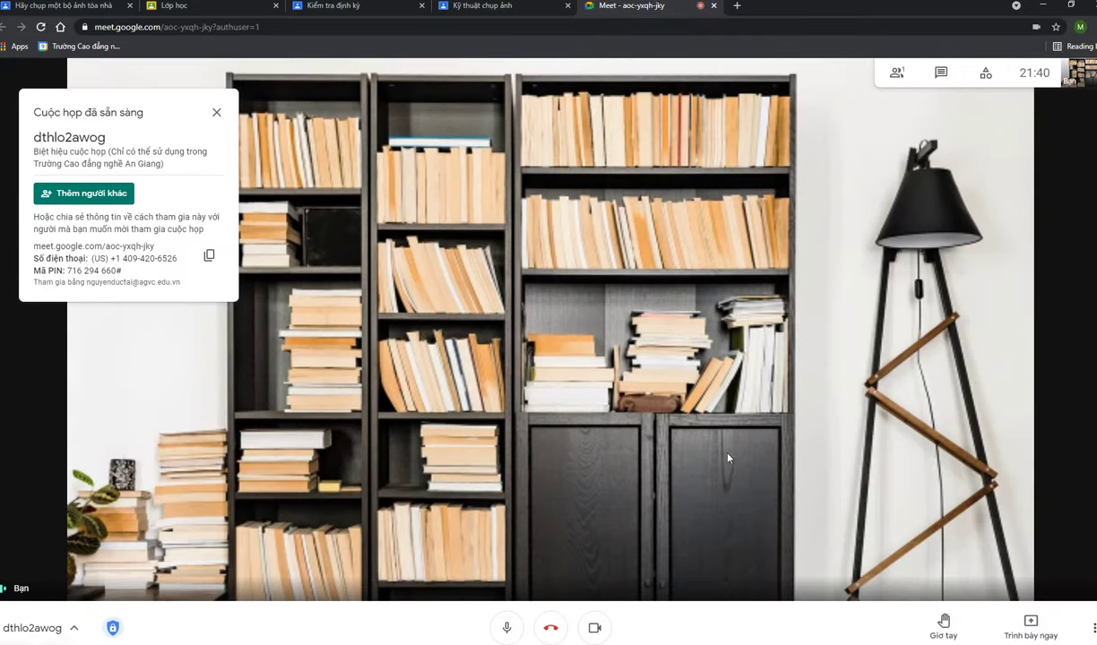
left_click(216, 112)
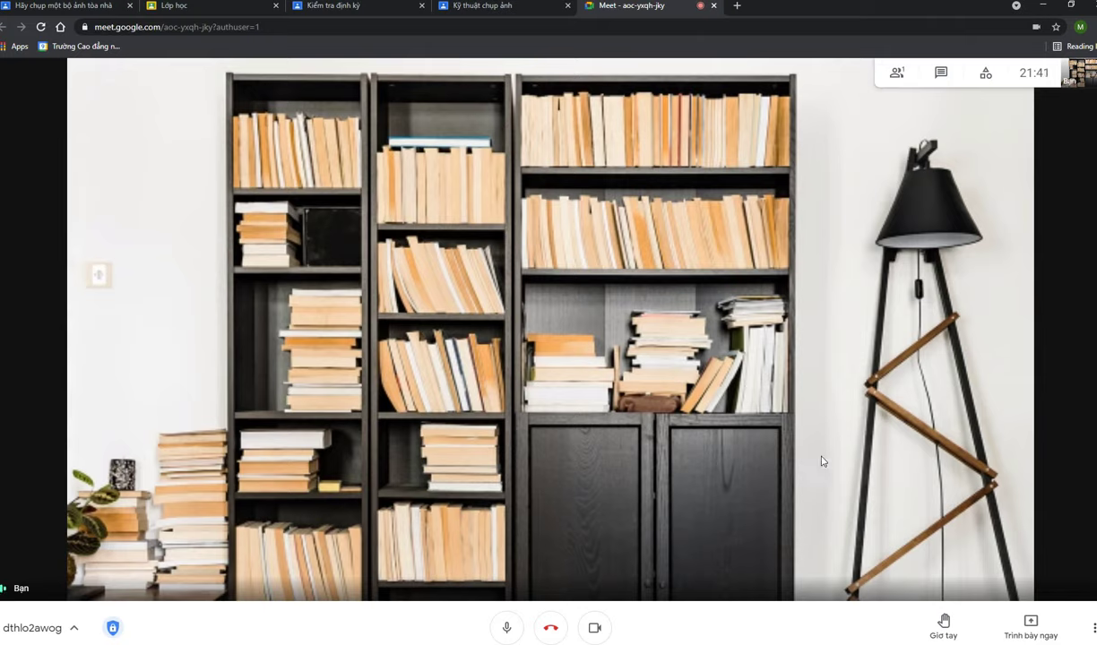
left_click(497, 628)
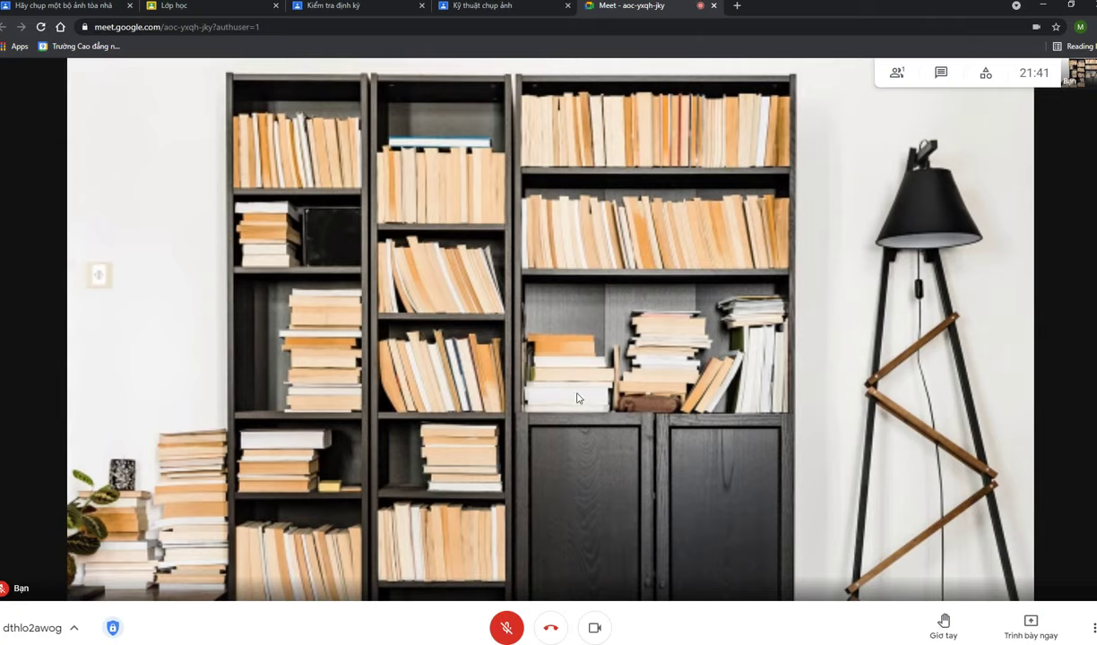
Raise a hand, lower it from the People panel, and go back to the Classroom class page
left_click(946, 622)
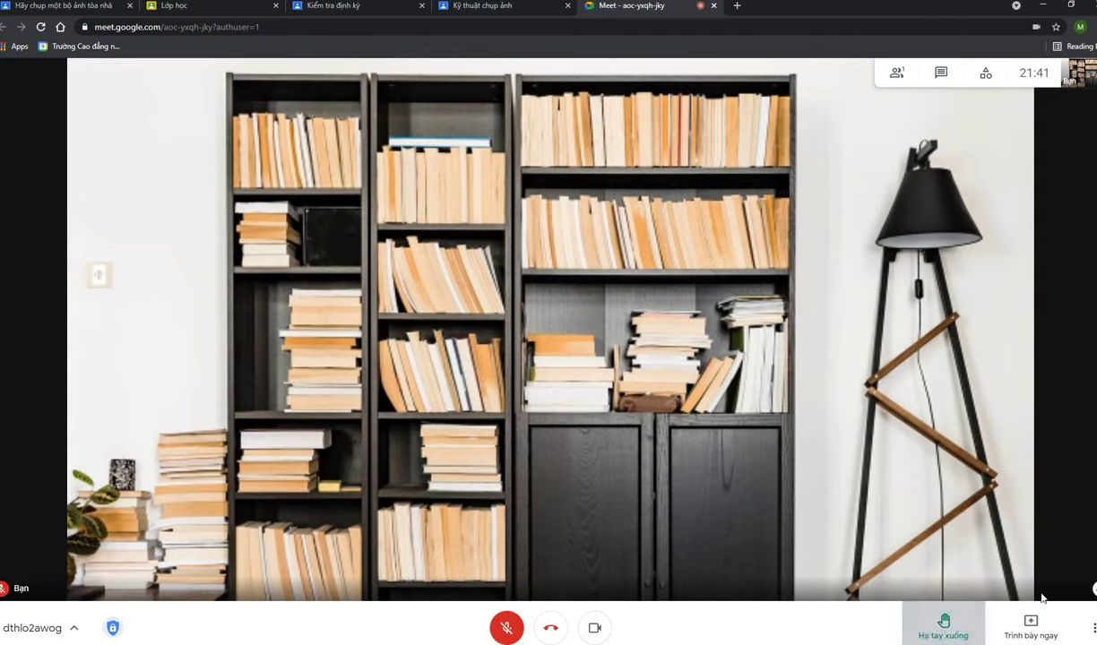
left_click(897, 75)
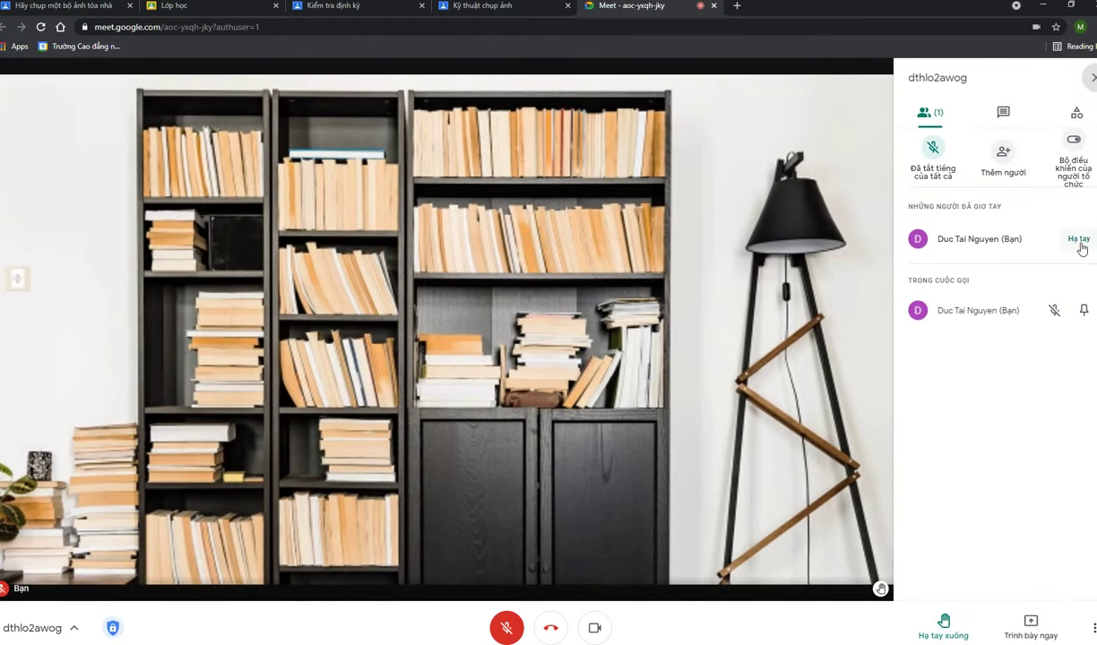
left_click(1073, 238)
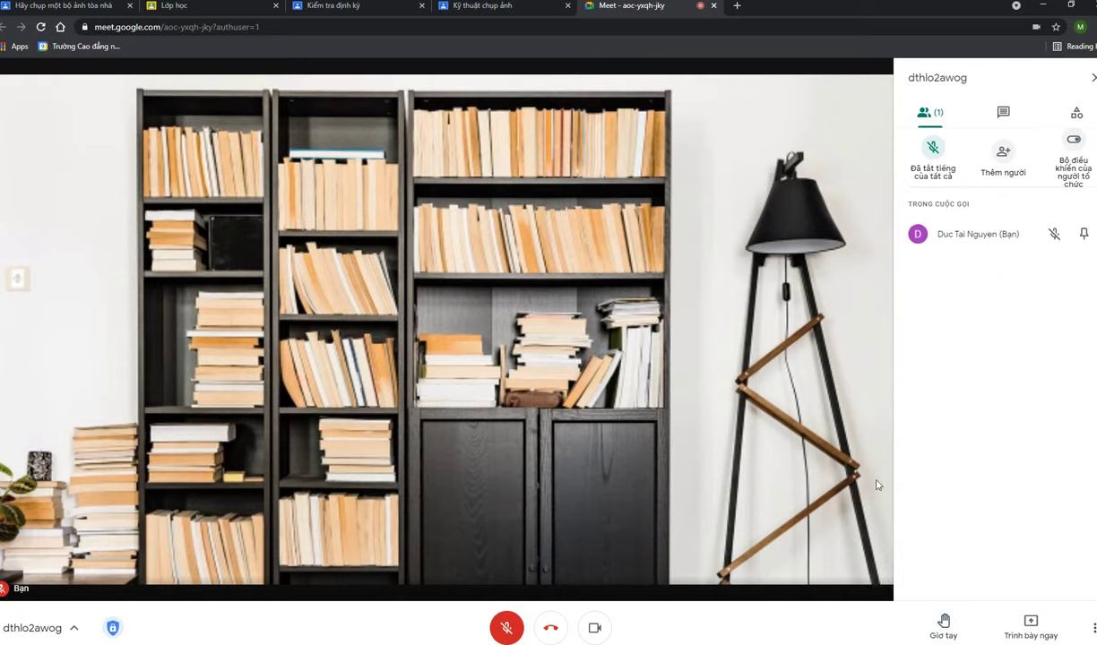
left_click(107, 3)
left_click(59, 85)
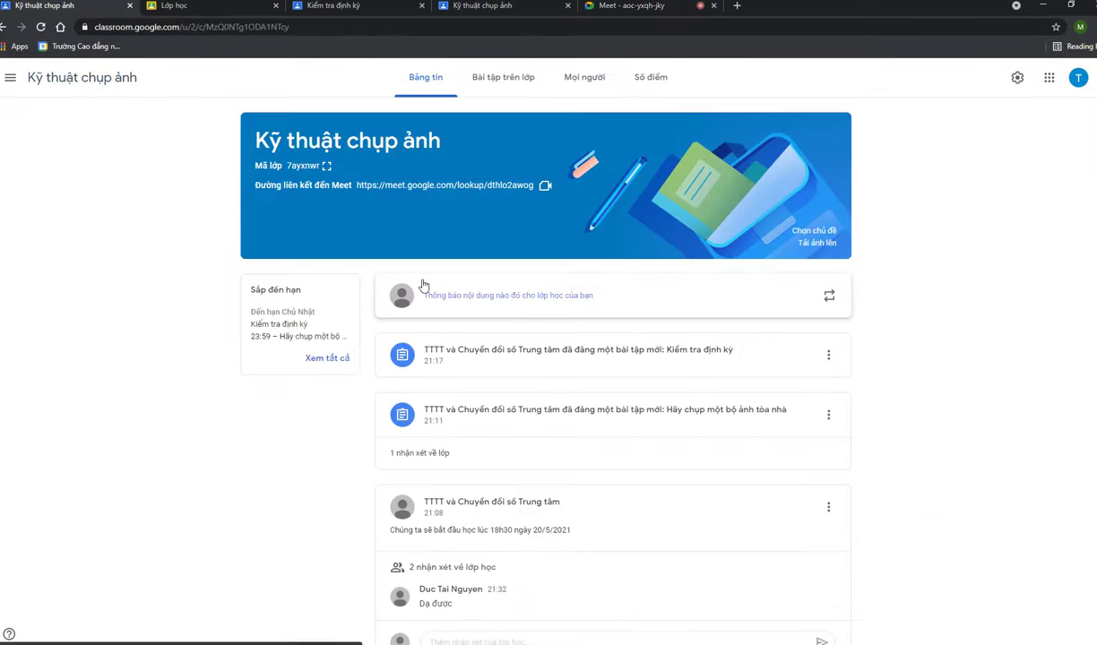
left_click(419, 186)
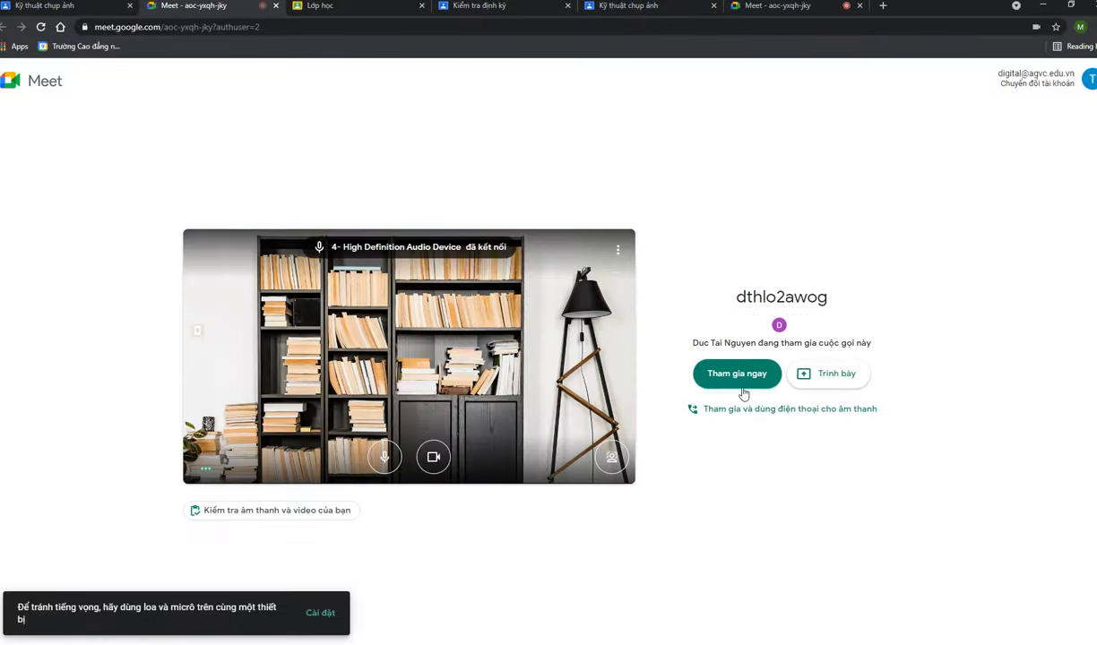
left_click(742, 380)
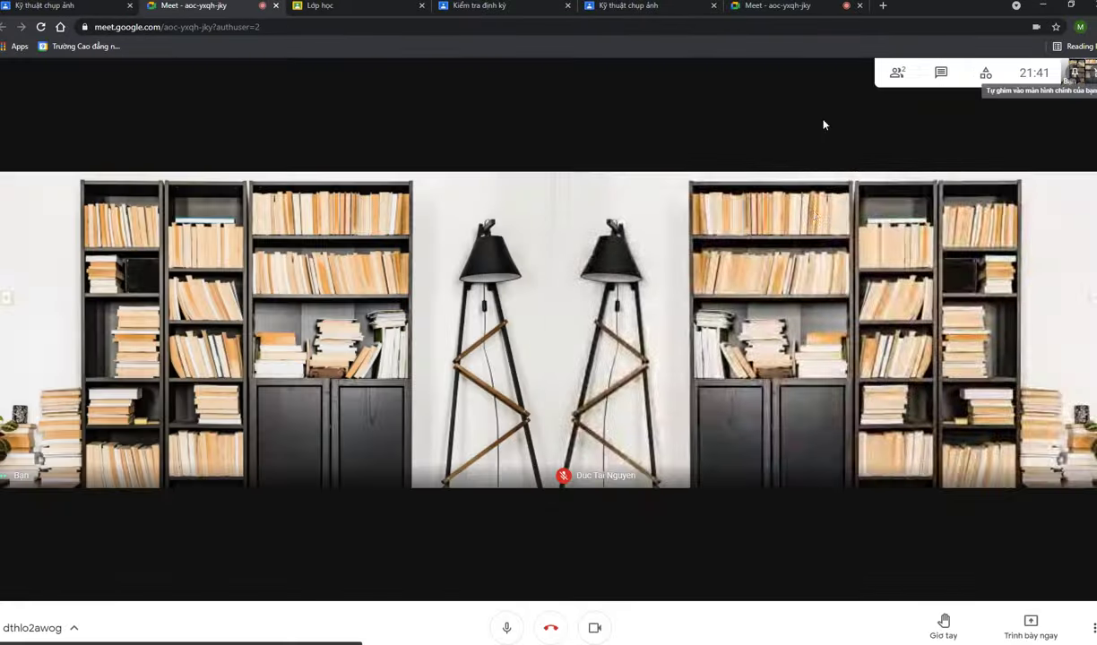
In the first account's call, start muting the other participant but cancel the prompt
left_click(639, 6)
left_click(743, 7)
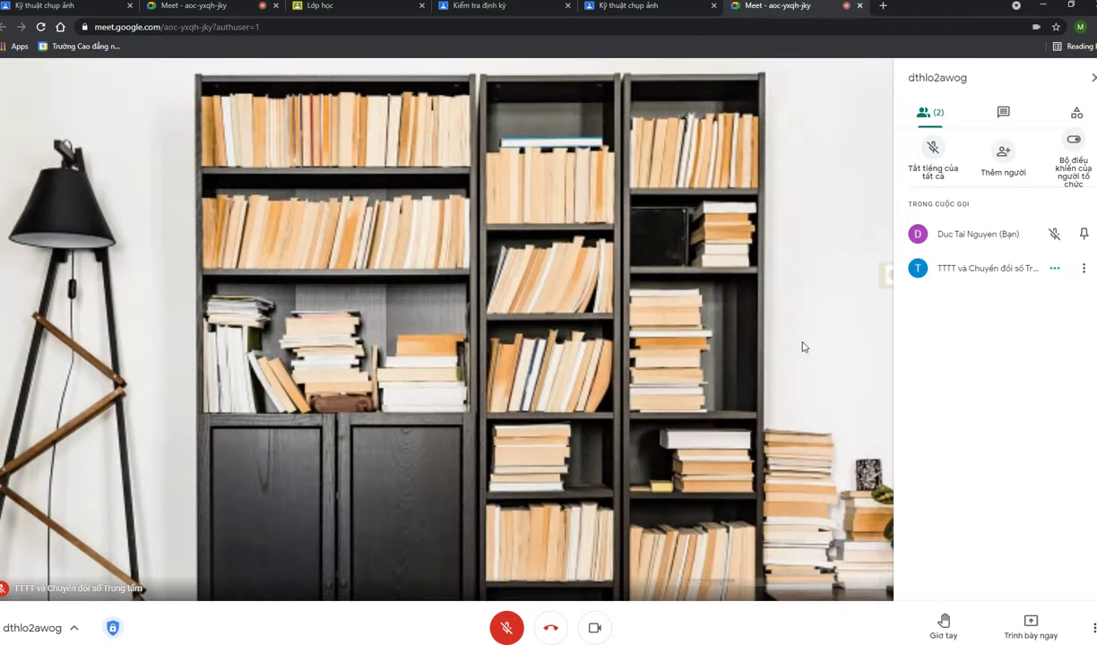
left_click(1054, 269)
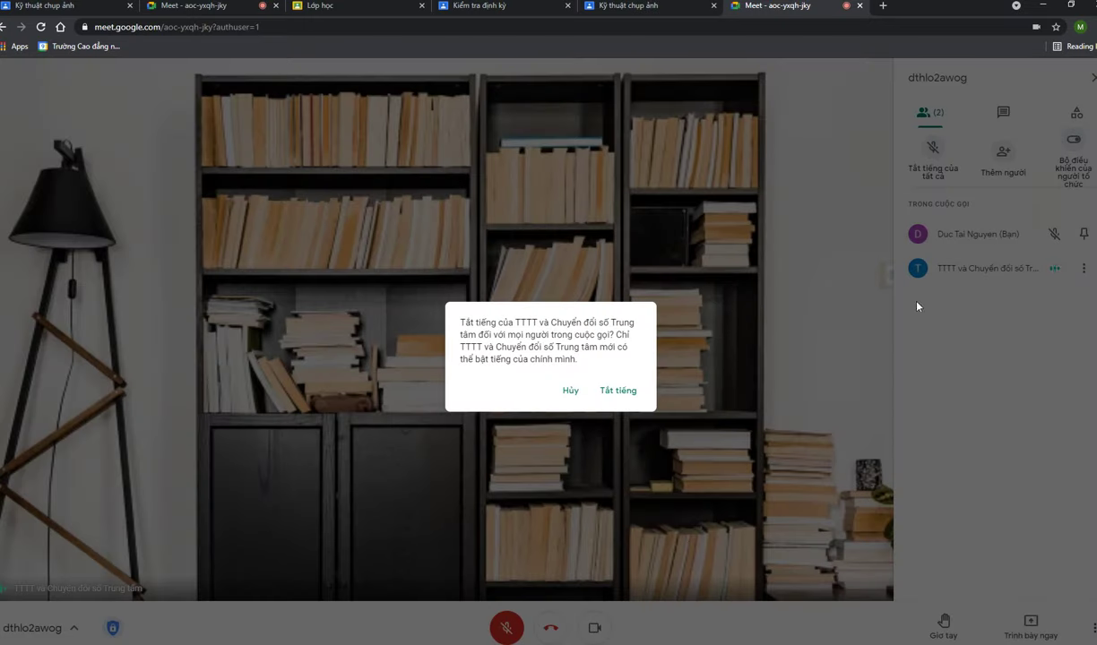
left_click(569, 391)
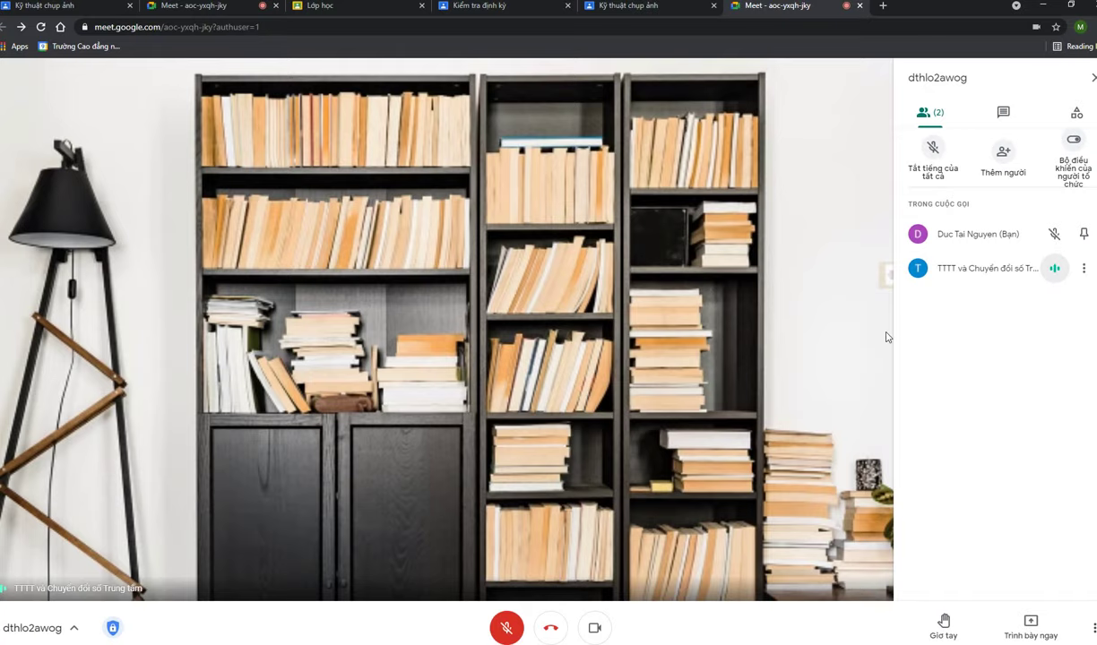
Reopen the People panel, raise and then lower a hand, and show the in-call chat
left_click(923, 112)
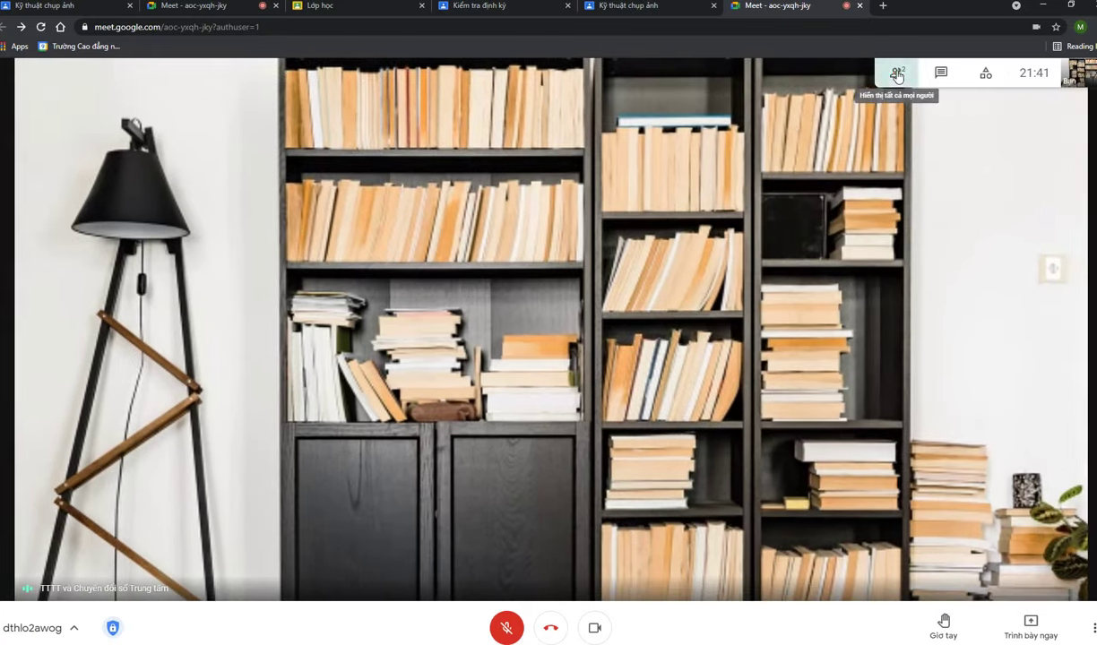
left_click(896, 76)
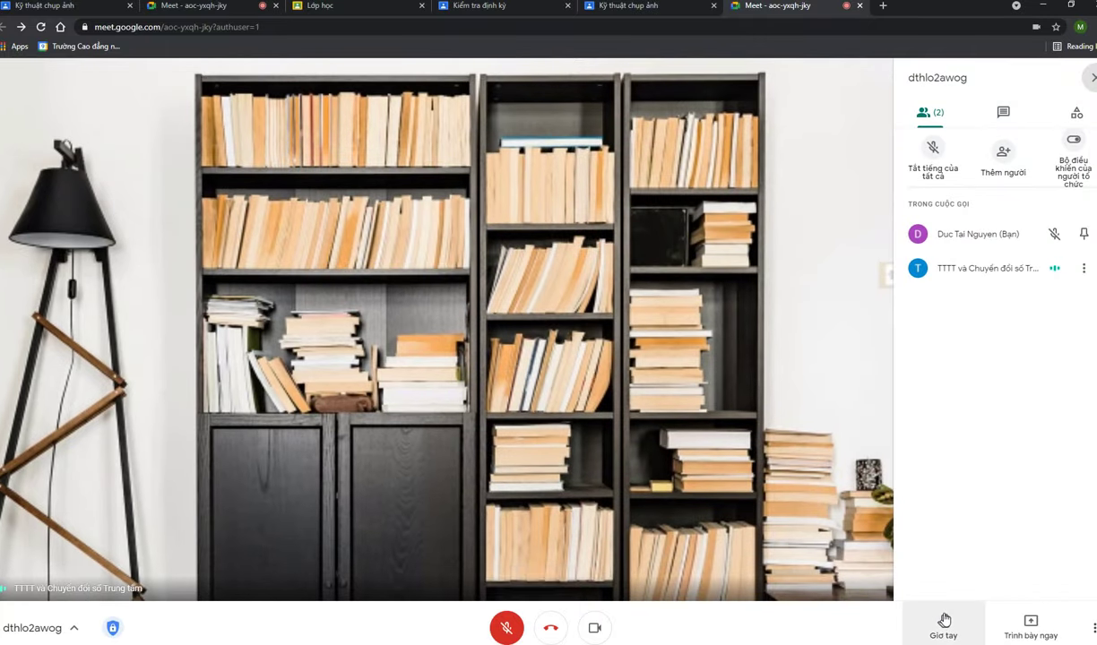
left_click(945, 621)
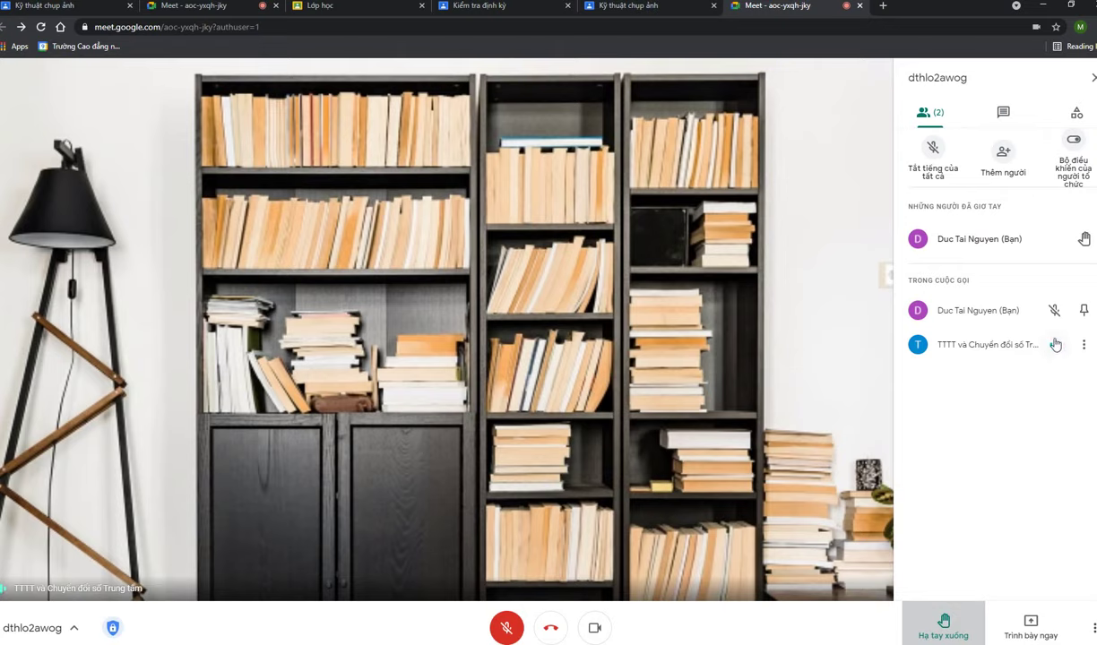
left_click(965, 622)
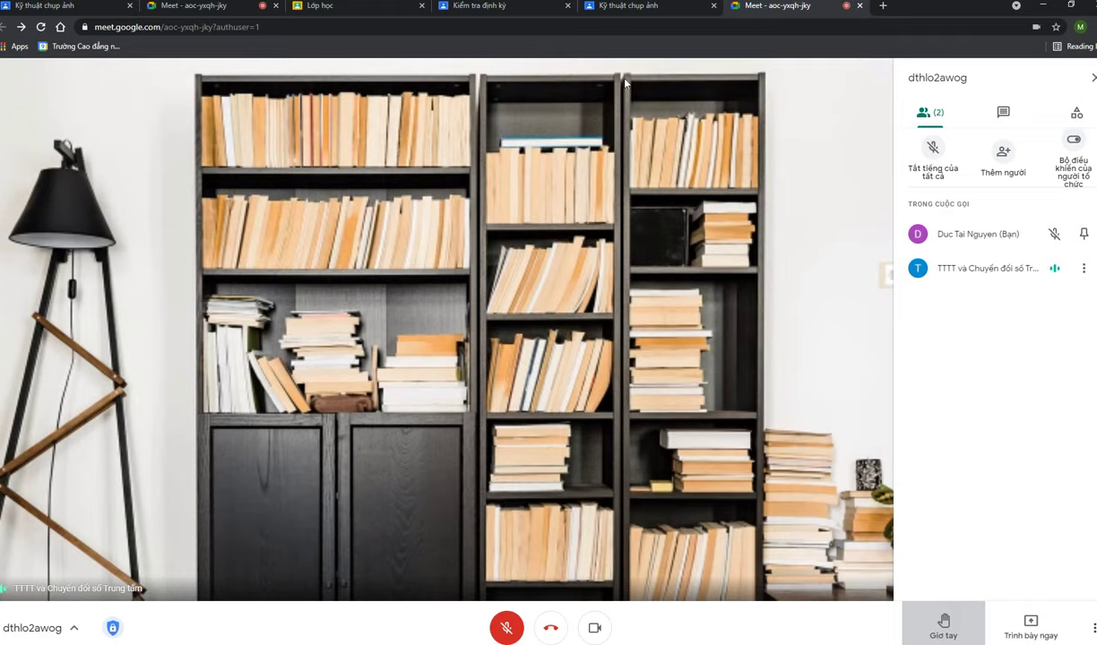
left_click(1002, 112)
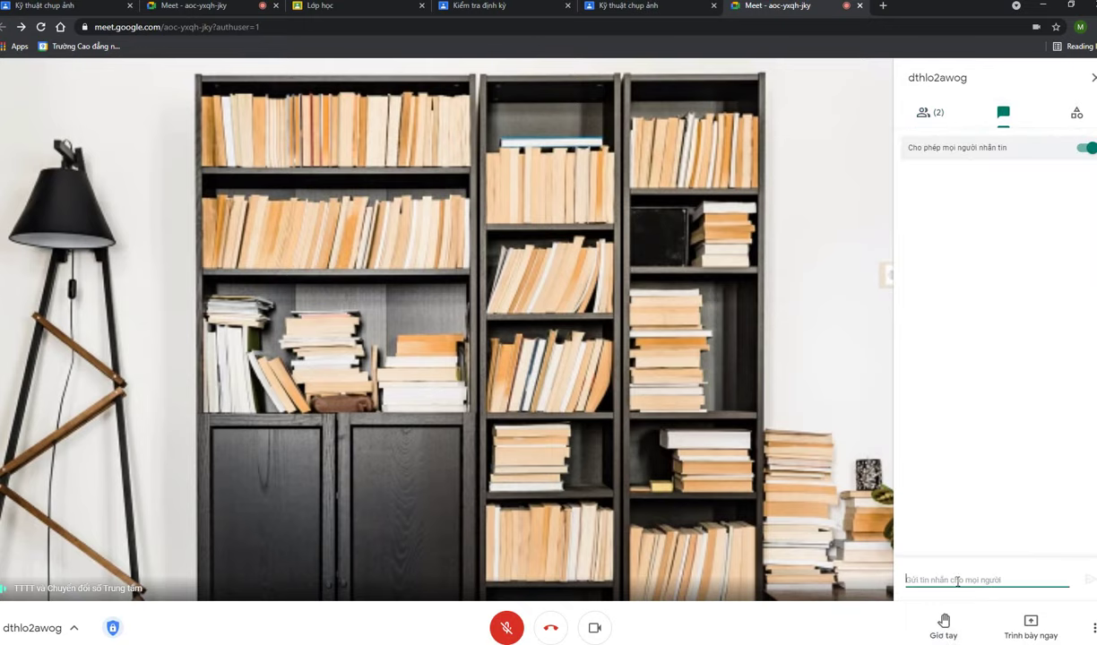
Send the greeting 'Chào thầy' in the call chat, then return from People to the chat messages
type("q")
key("Return")
left_click(931, 115)
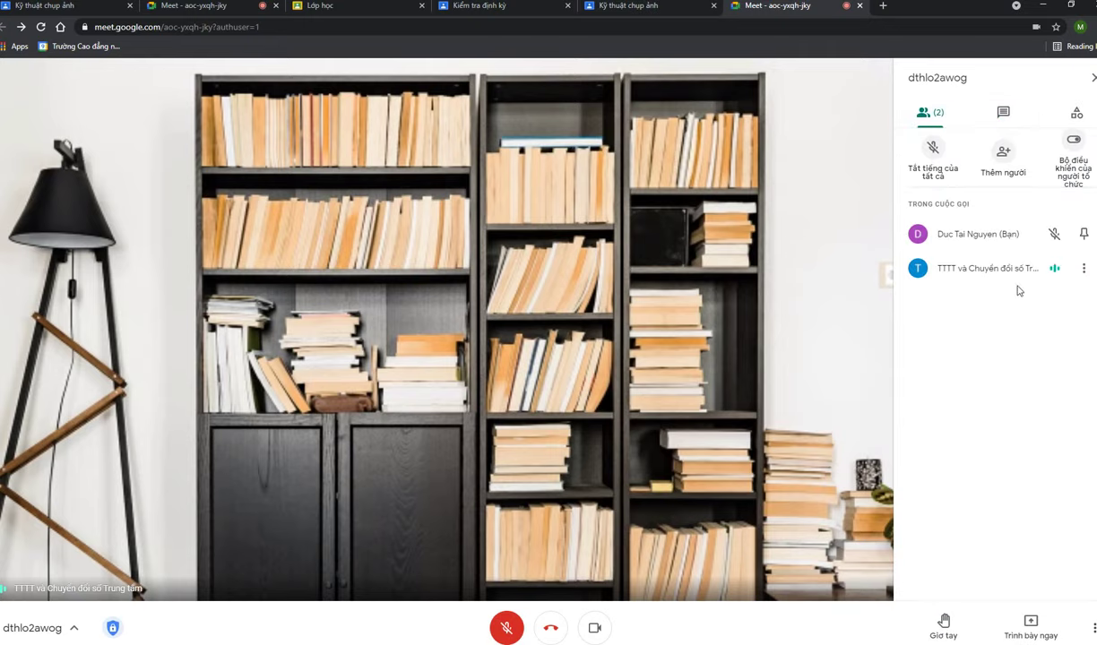
left_click(1002, 114)
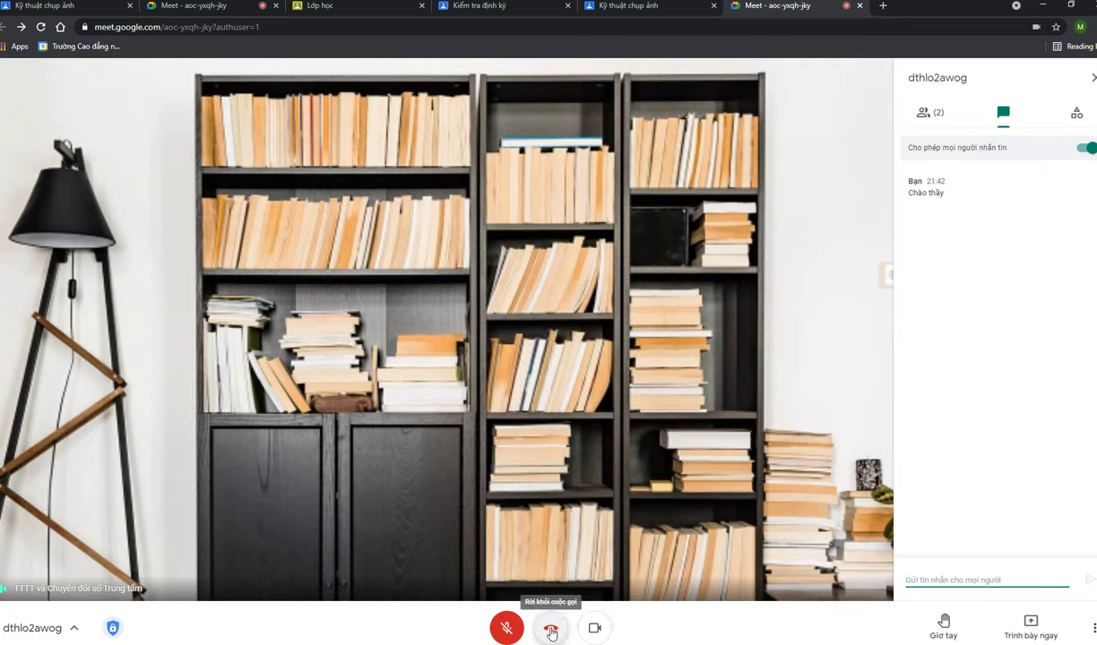
End the Meet call for everyone with 'Kết thúc cuộc gọi' and close its tab
left_click(551, 631)
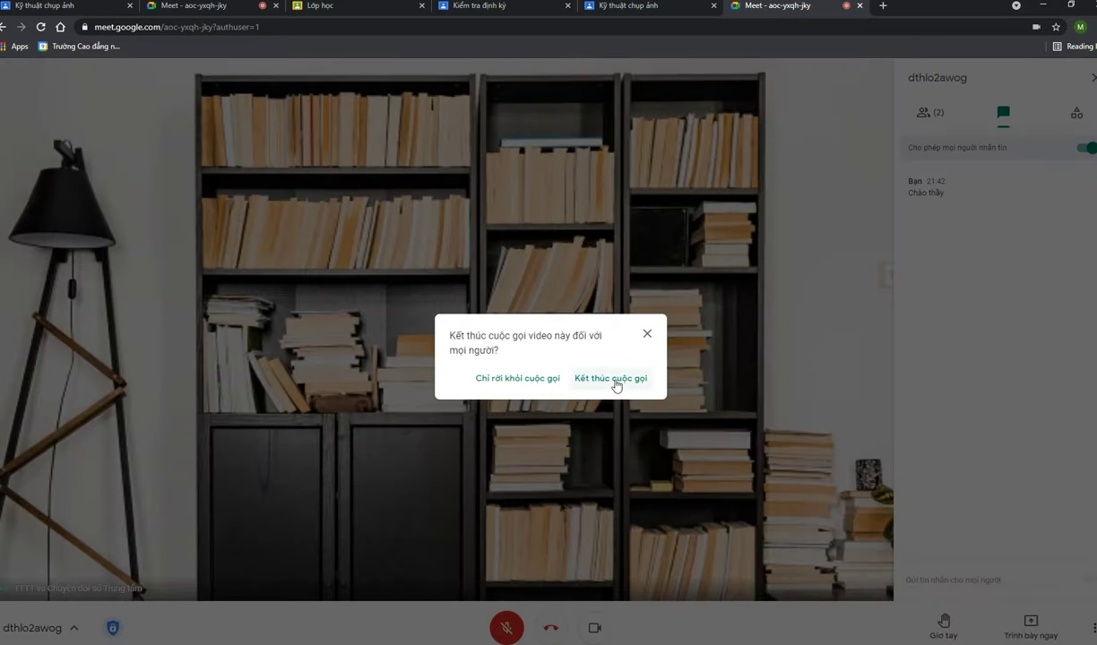
left_click(613, 379)
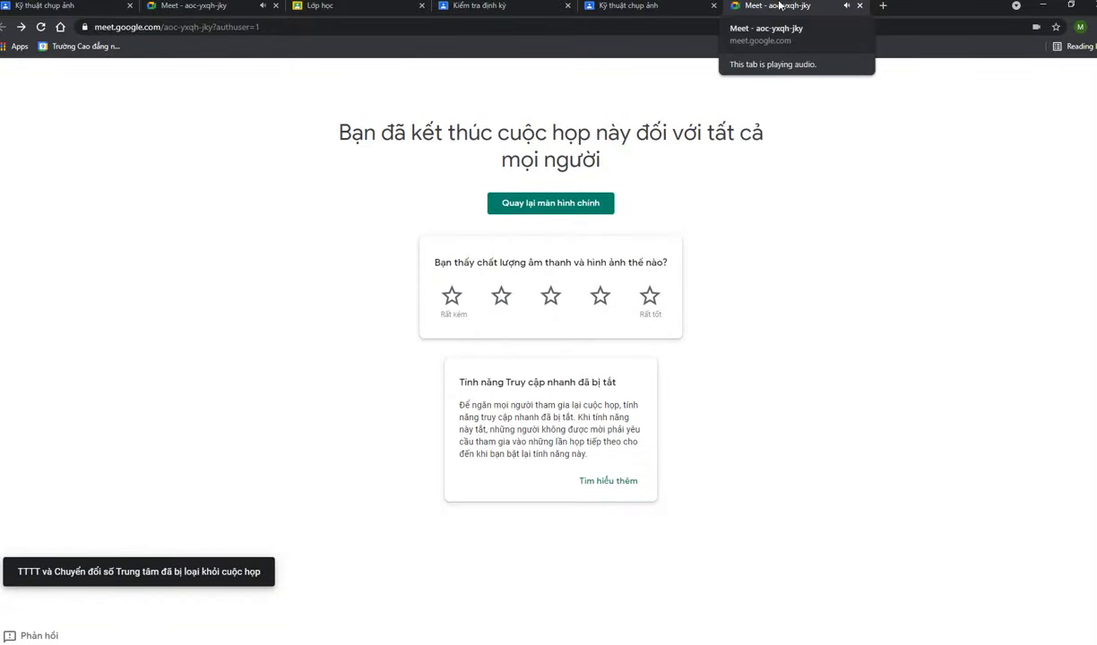
left_click(860, 6)
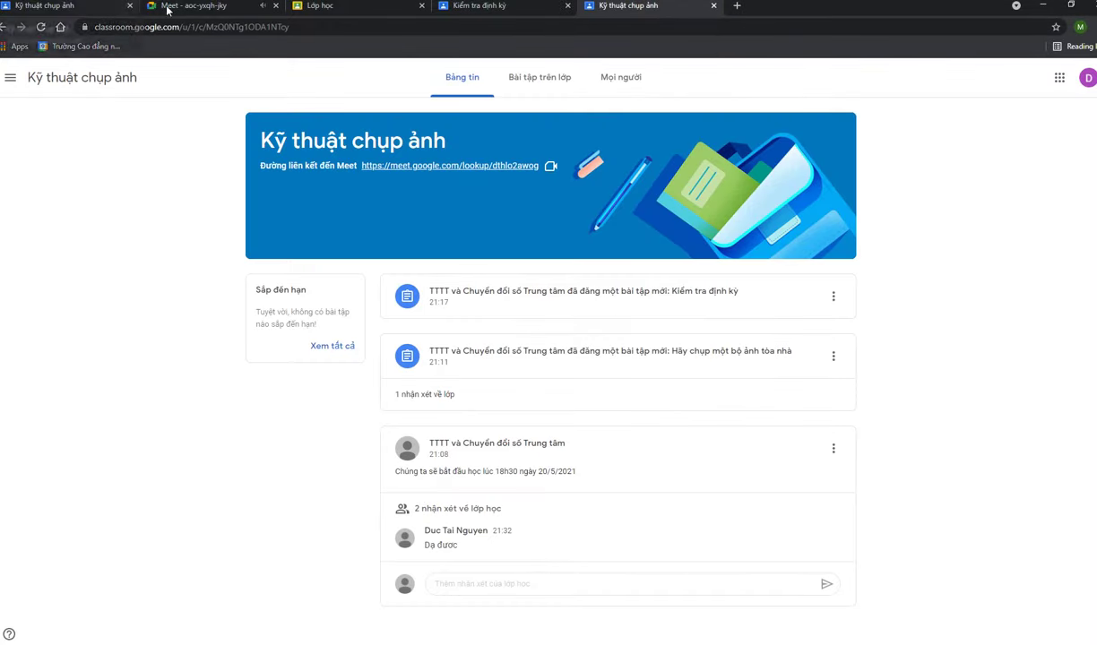
Close the leftover Meet tab and open the class's 'Bài tập trên lớp' list
left_click(275, 5)
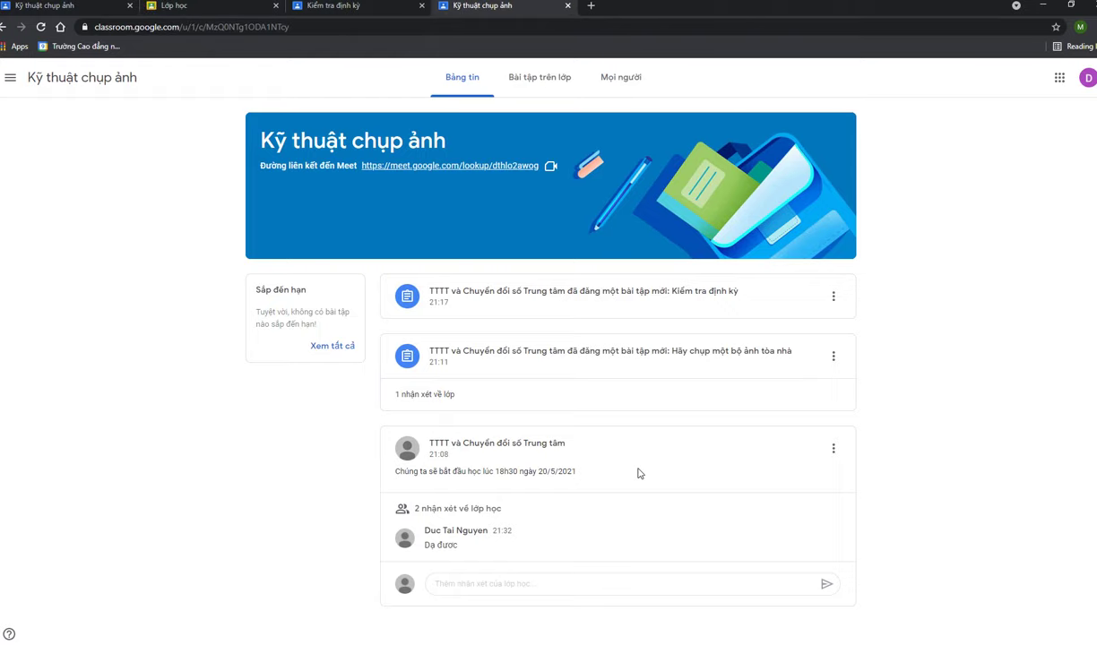
left_click(887, 350)
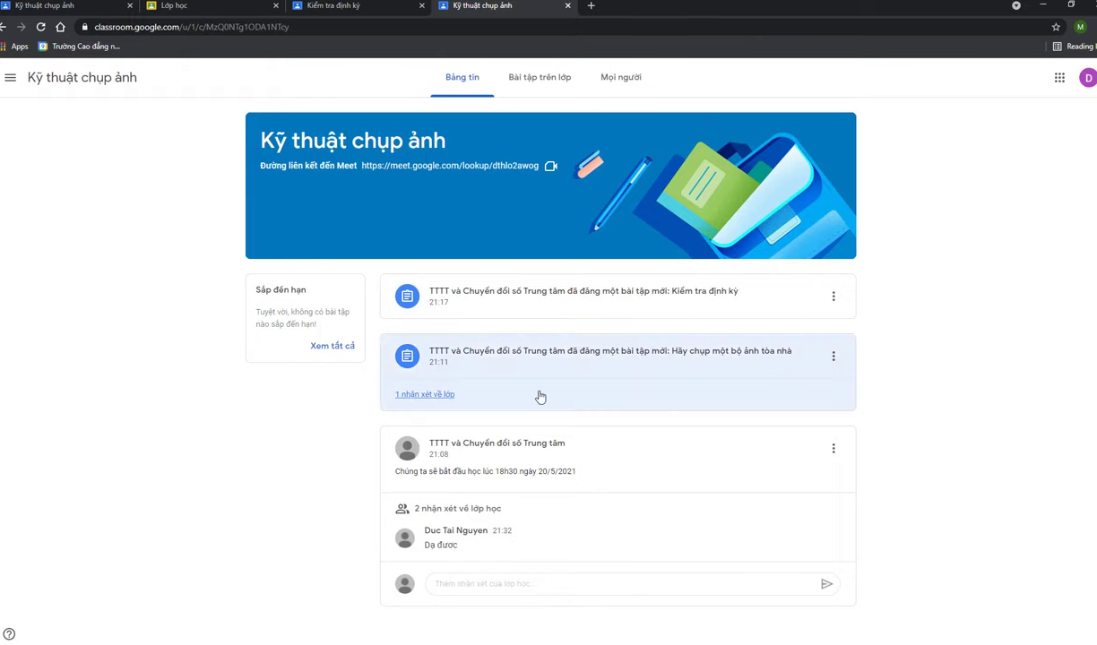
left_click(529, 81)
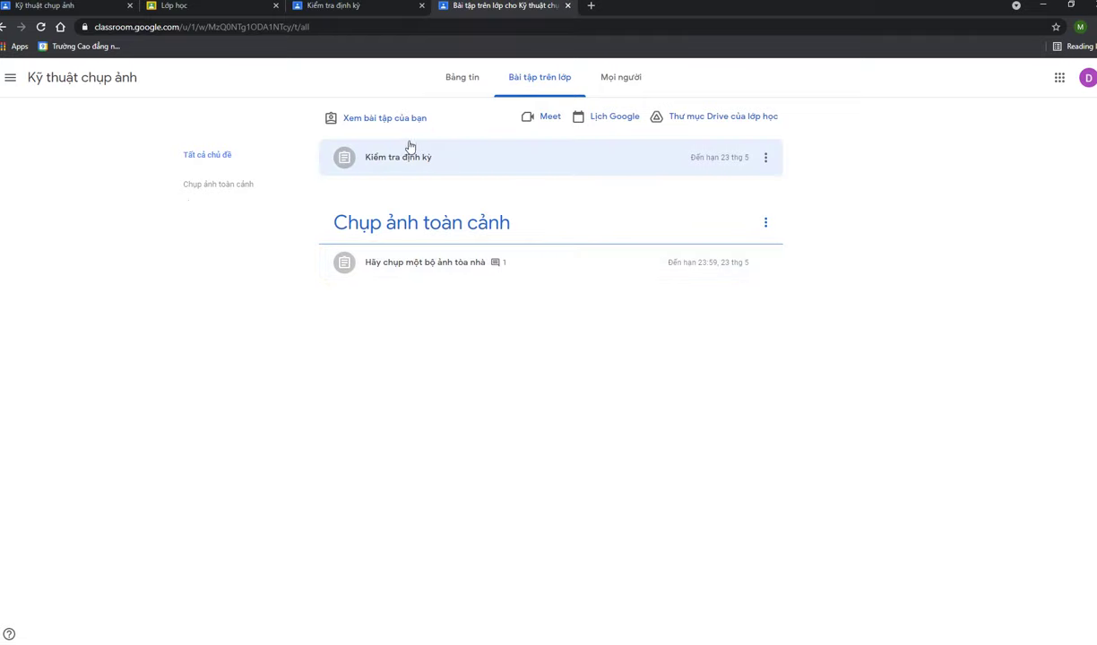
Review your graded building-photo submission and its details, then open the class's 'Mọi người' list
left_click(368, 125)
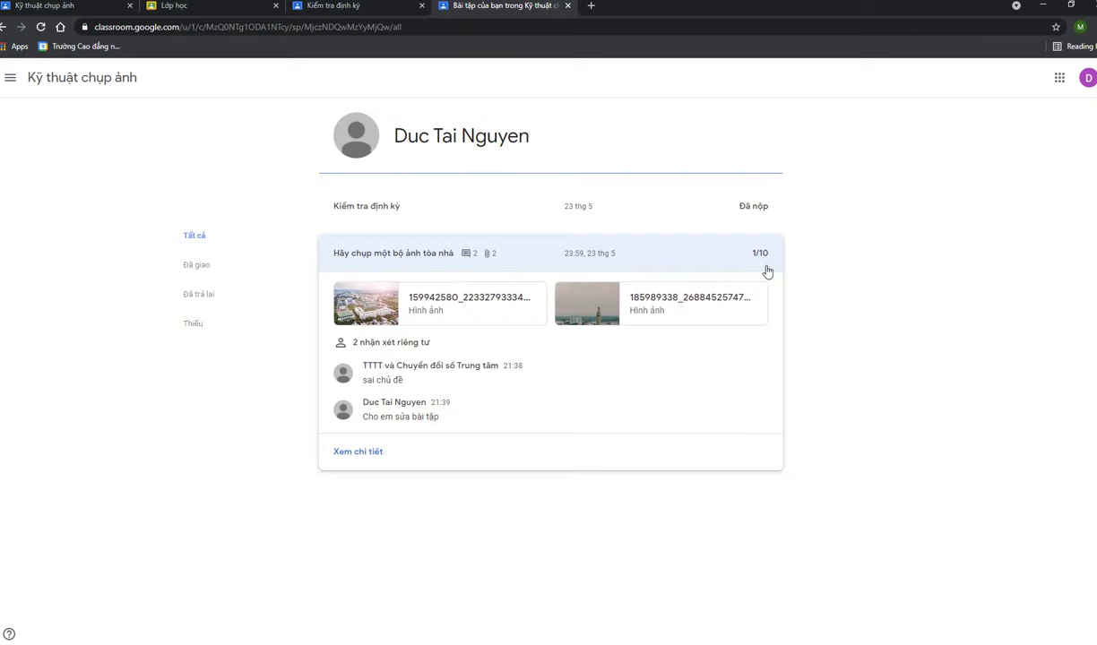
left_click(371, 453)
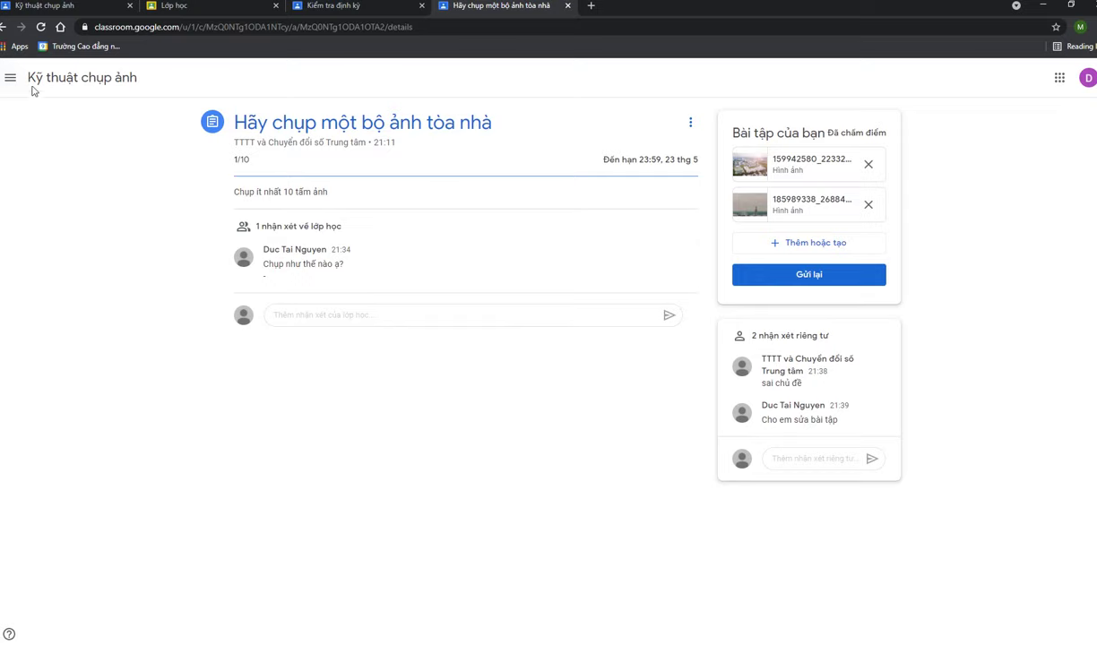
left_click(85, 79)
left_click(630, 81)
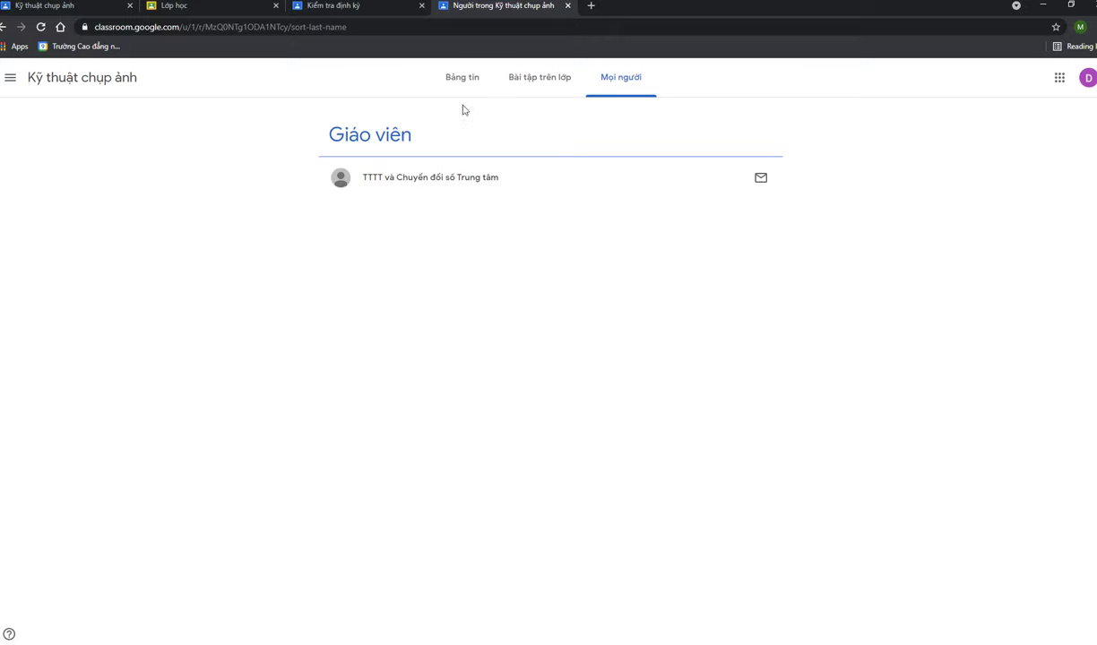
Start an email to the teacher, close the Gmail tab, and revisit Bảng tin and Bài tập trên lớp
left_click(761, 180)
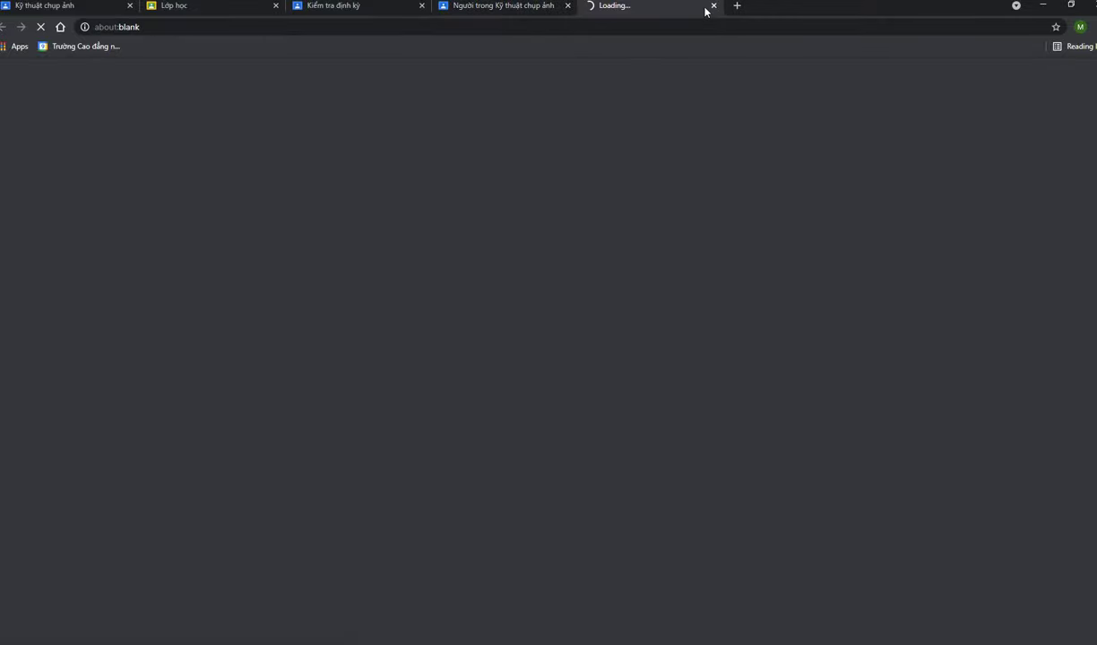
left_click(714, 7)
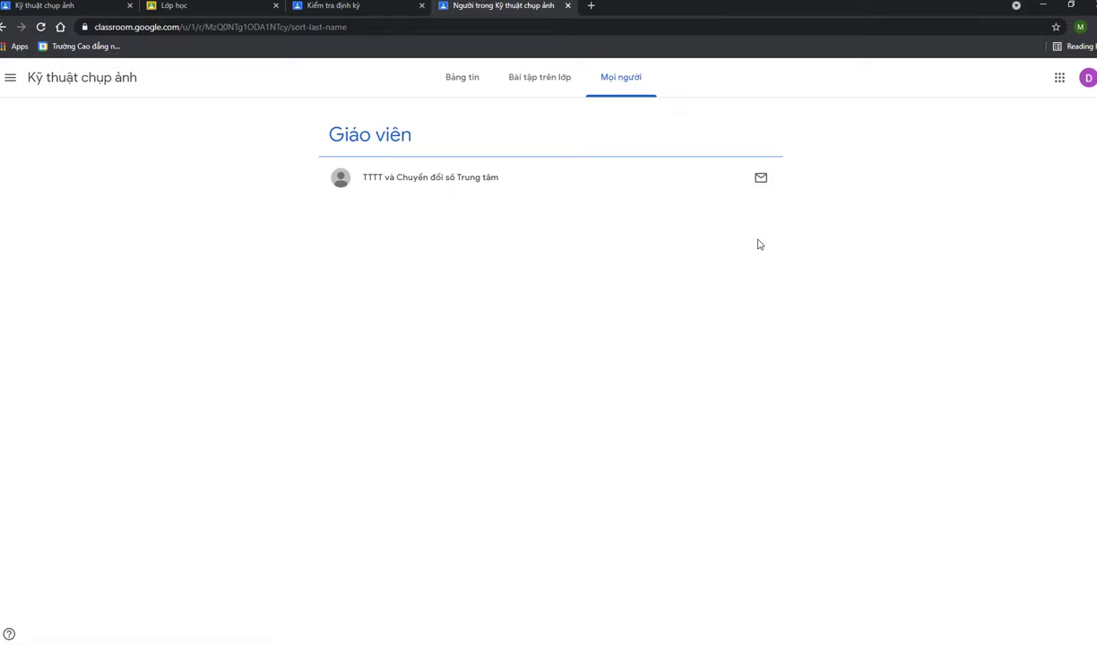
left_click(460, 82)
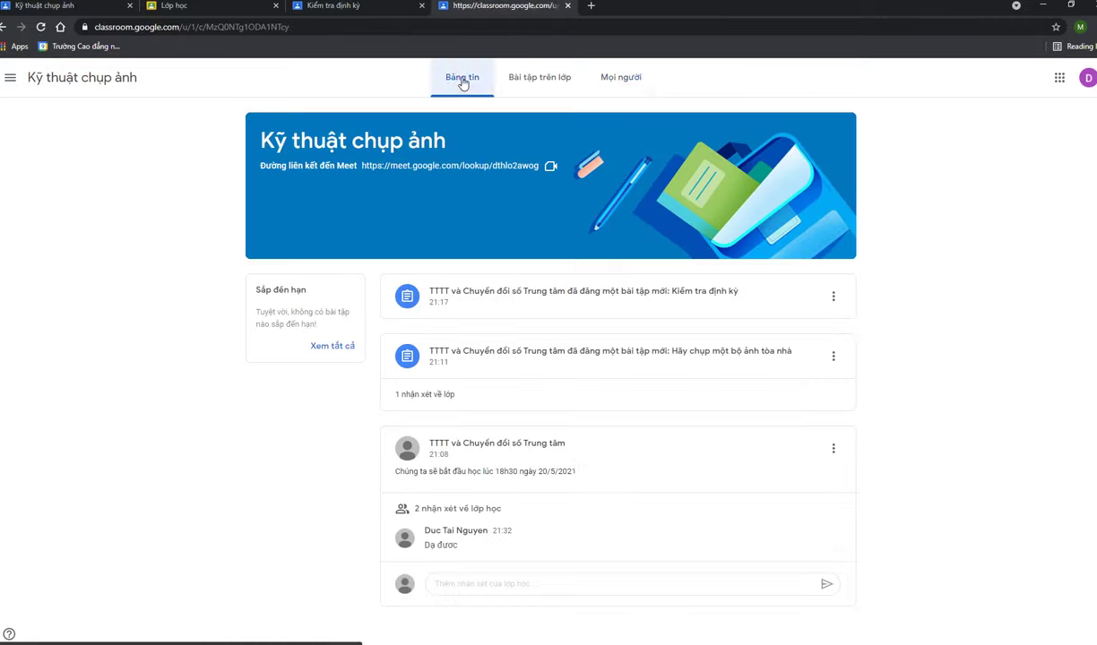
left_click(538, 79)
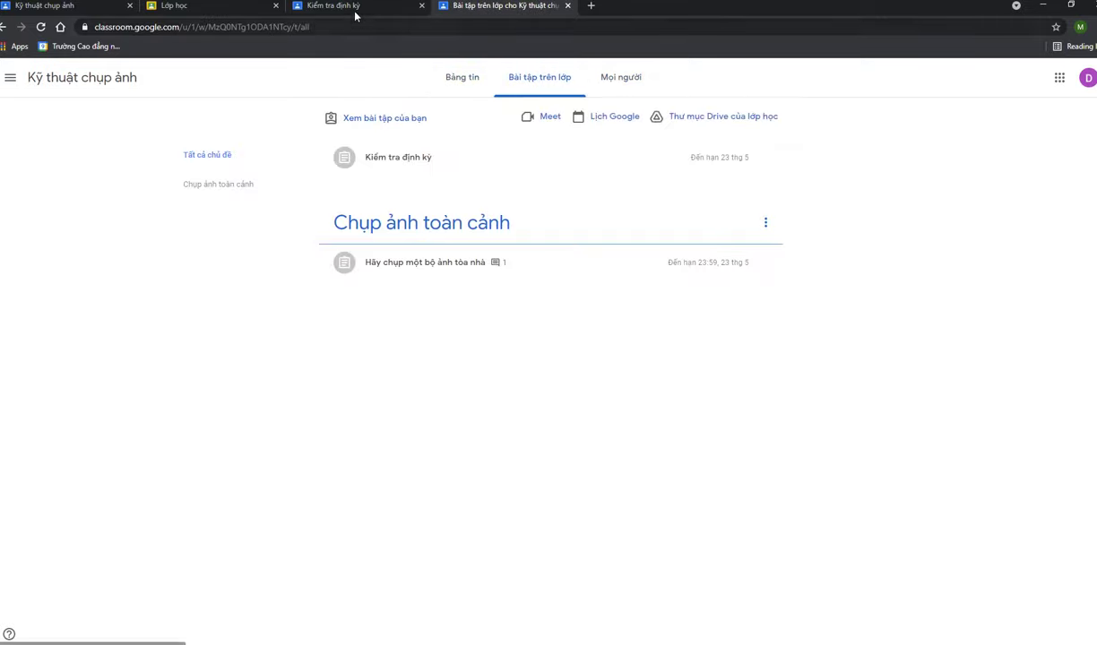
Switch between the all-classes tab and the 'Kiểm tra định kỳ' tab, ending on the class list
left_click(231, 12)
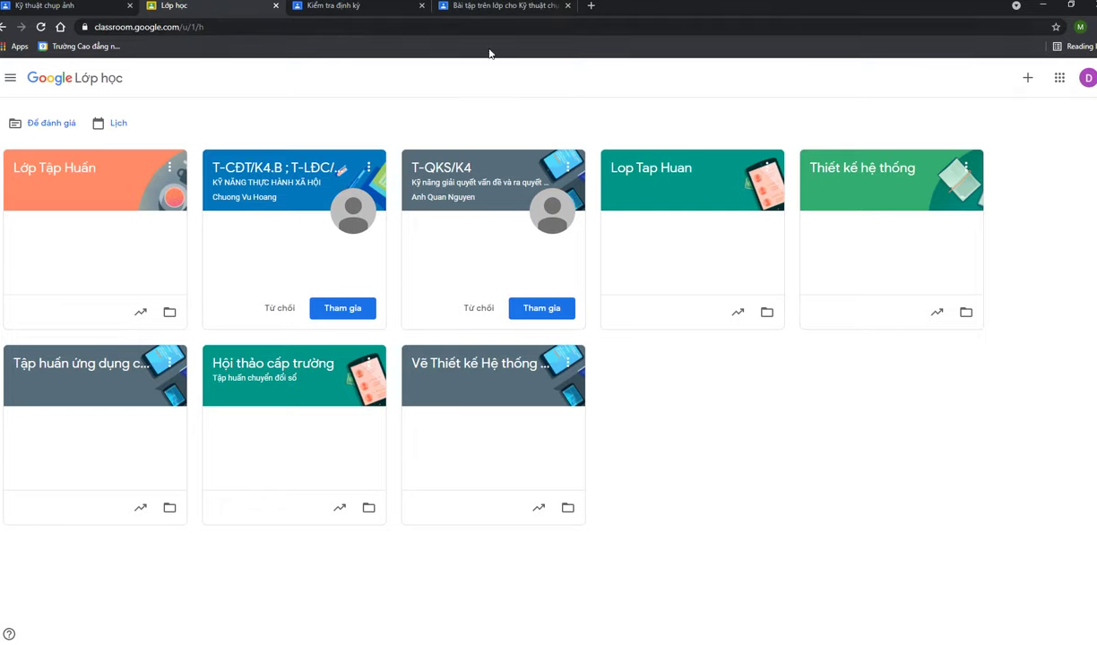
left_click(329, 15)
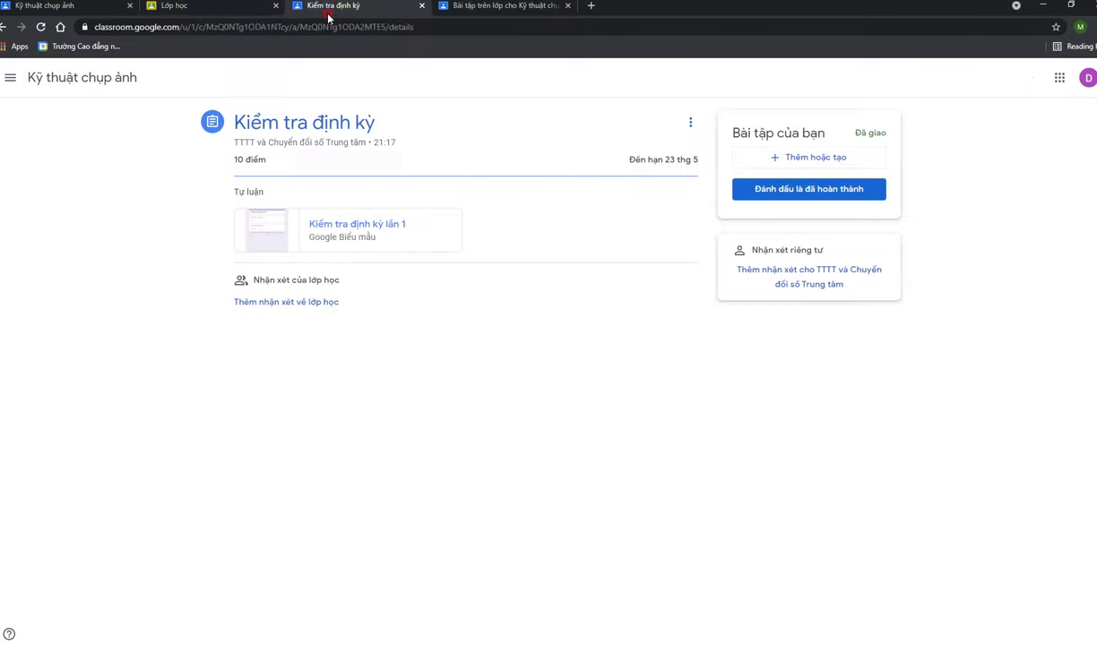
left_click(250, 14)
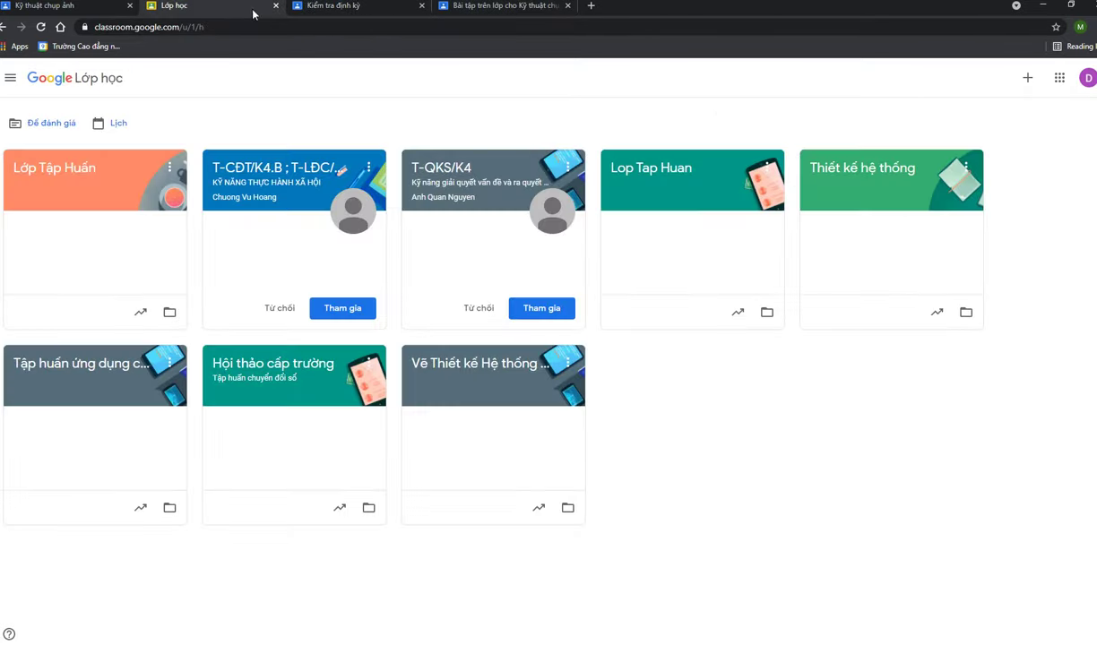
Open the 'Tham gia lớp học' page, then reach the 'Kỹ thuật chụp ảnh' stream from the assignment tab
left_click(1026, 80)
left_click(970, 109)
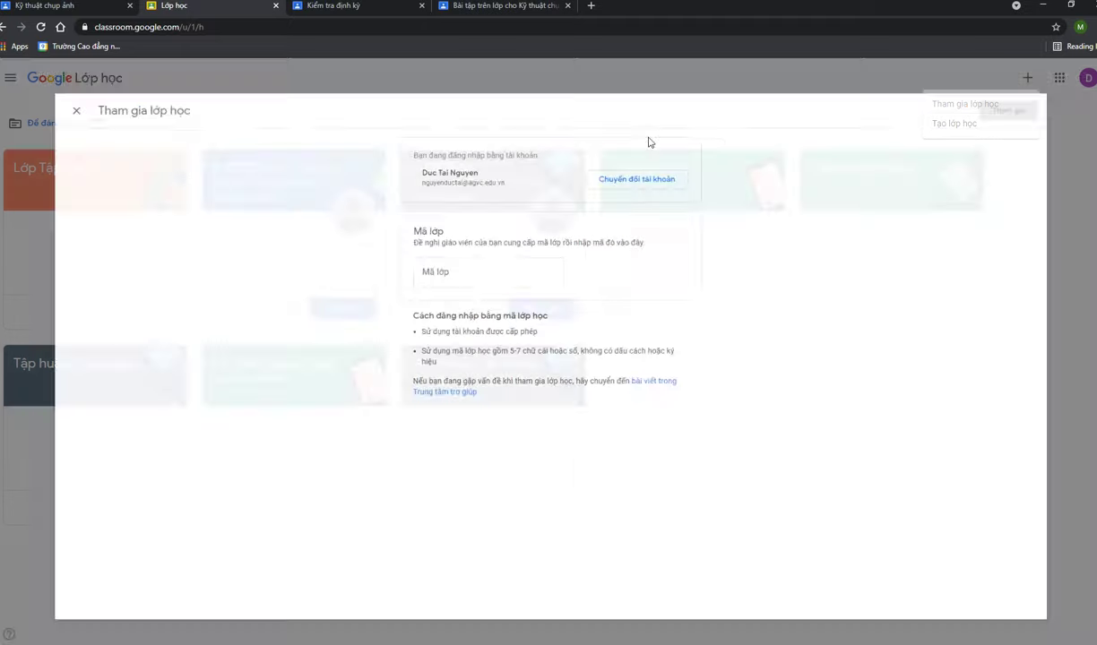
left_click(457, 247)
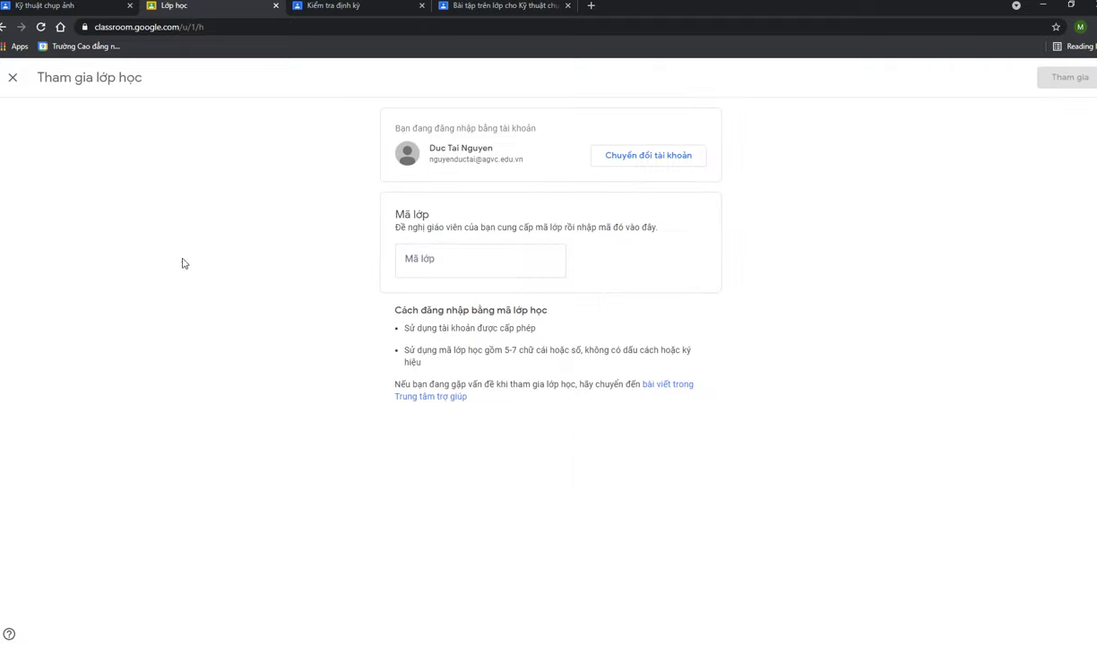
left_click(332, 8)
left_click(61, 80)
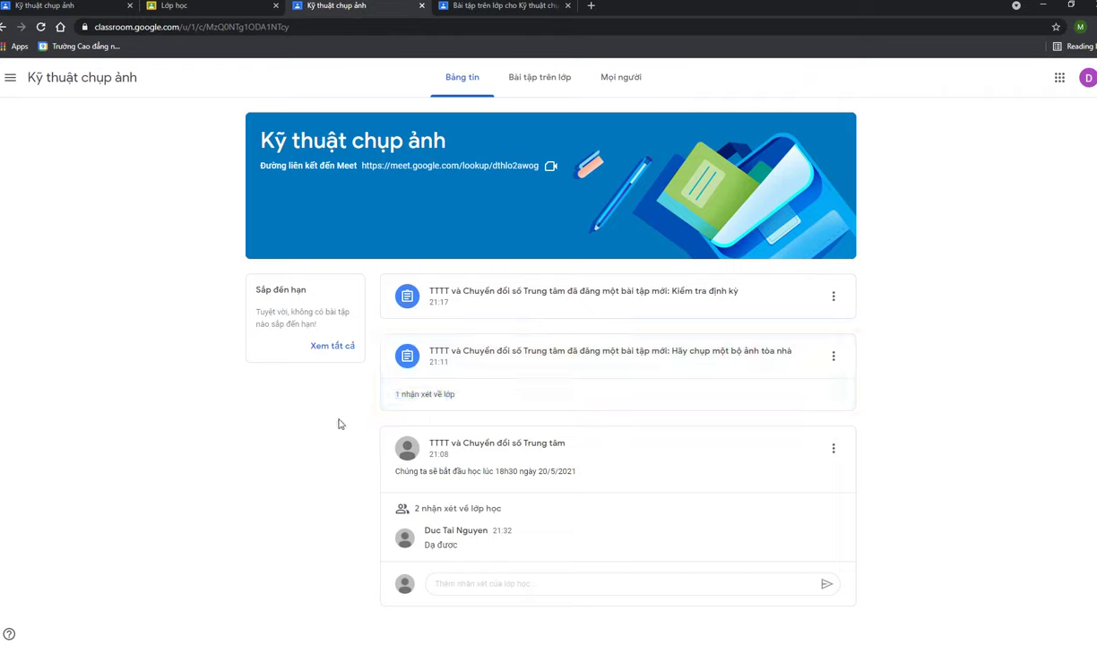
Start a class comment, then toggle between the class stream and the classwork list
left_click(504, 582)
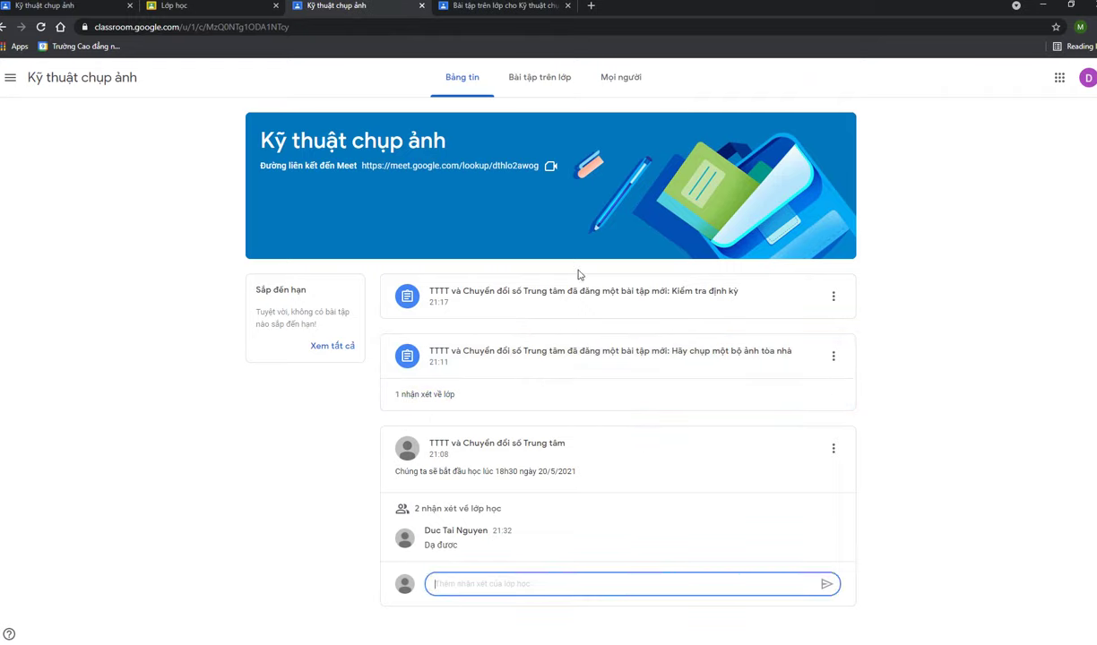
left_click(536, 81)
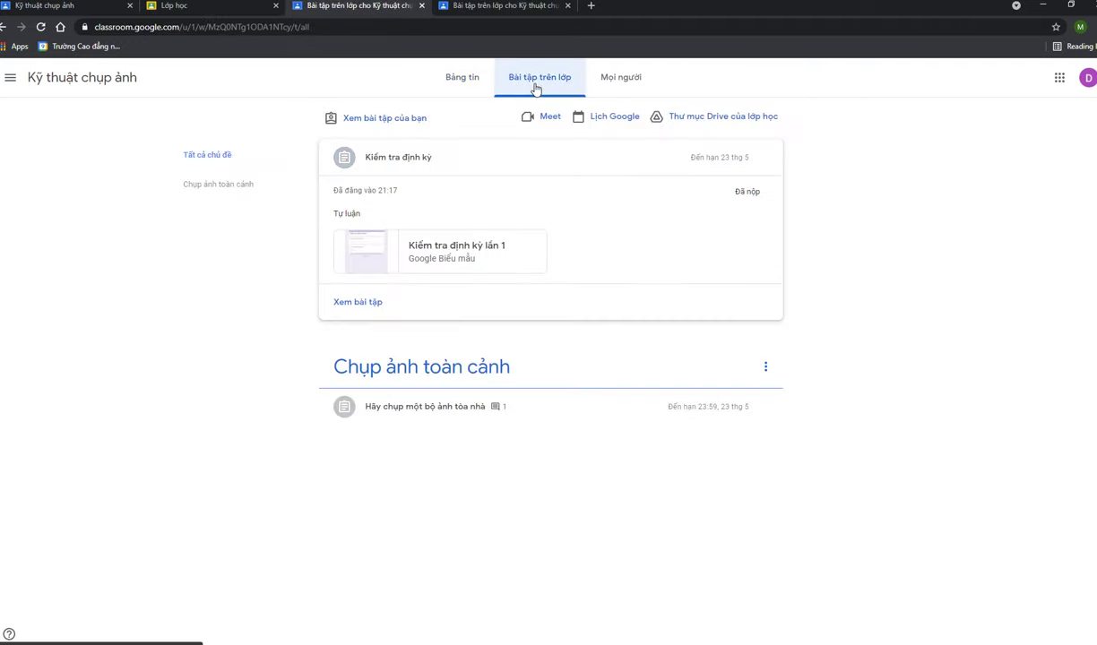
left_click(466, 89)
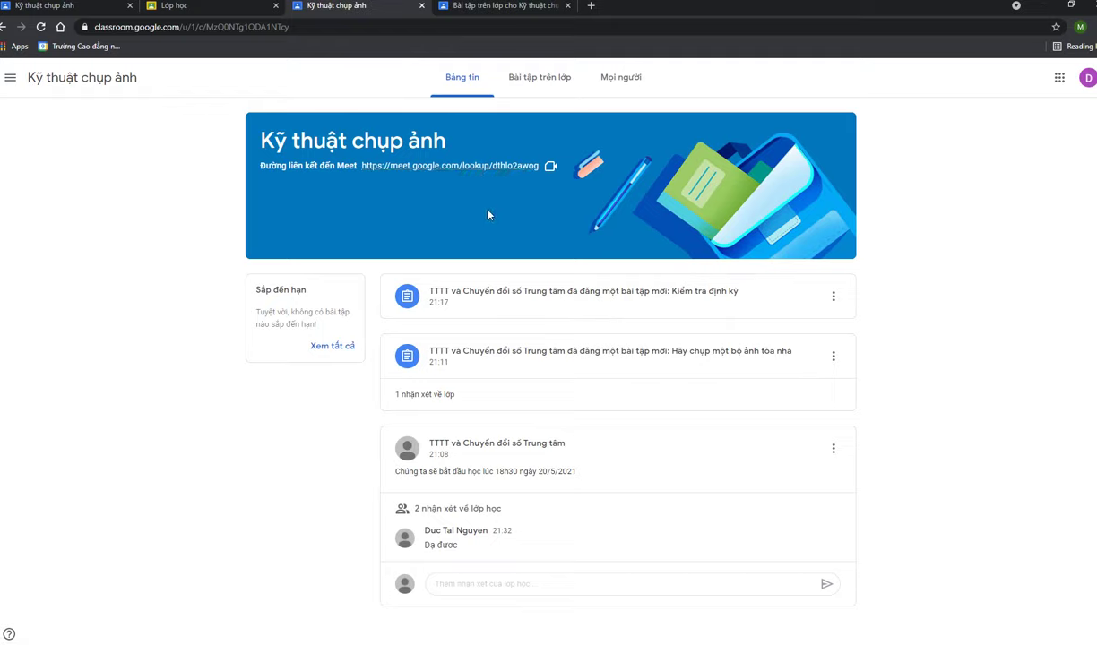
left_click(539, 78)
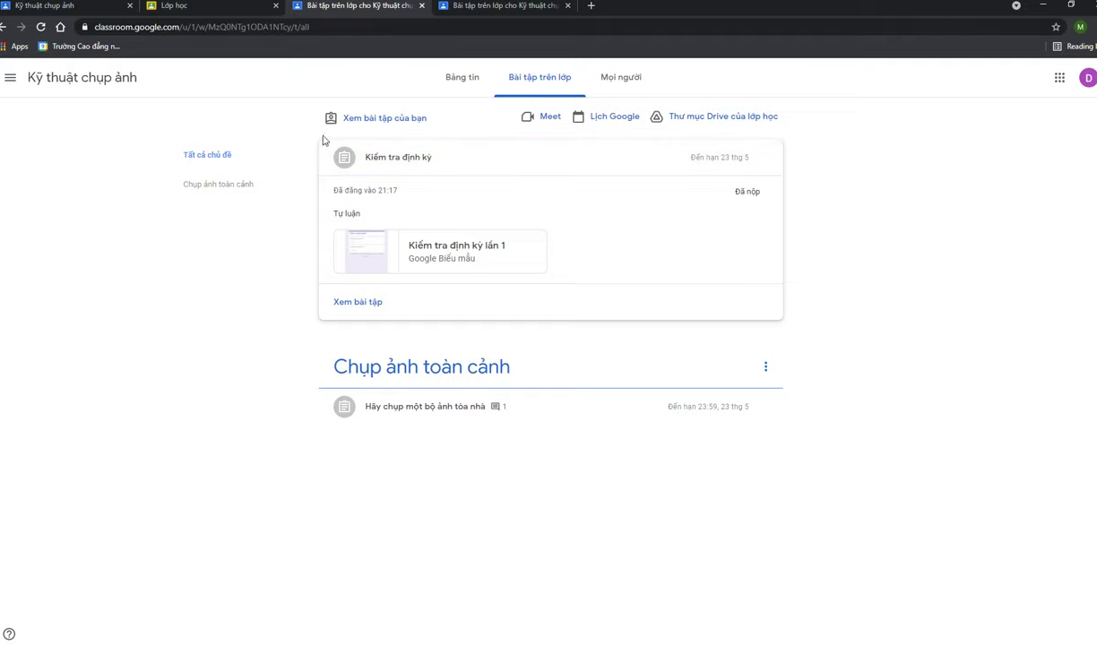
left_click(455, 81)
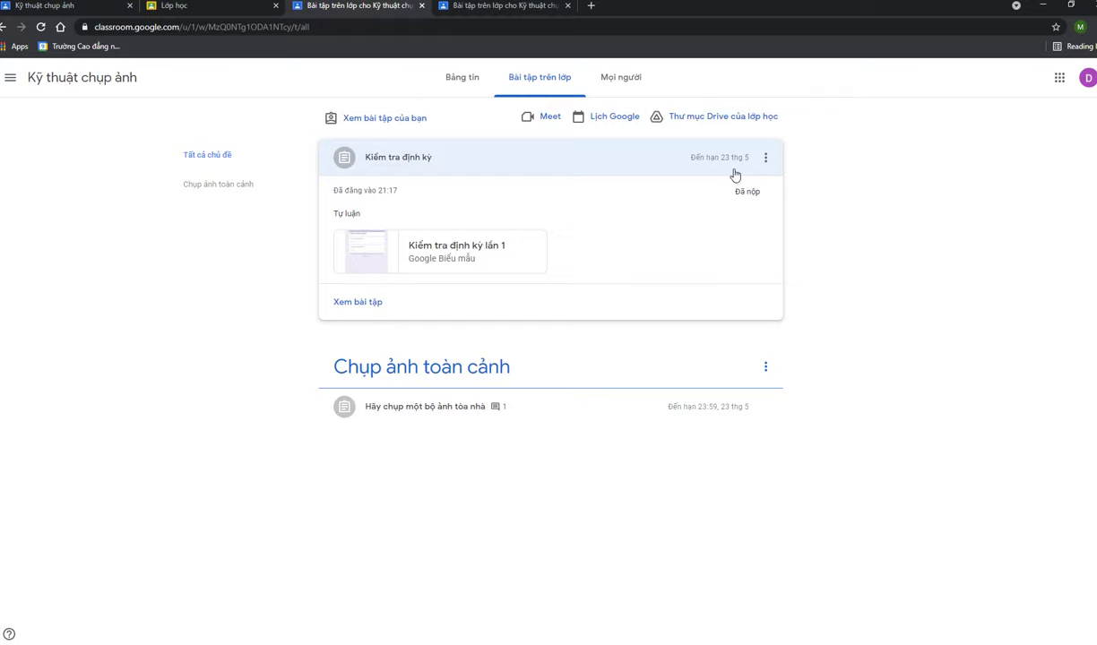
Close the duplicate classwork tab, filter by 'Chụp ảnh toàn cảnh' then all topics, and return to Bảng tin
left_click(516, 13)
key("ctrl+w")
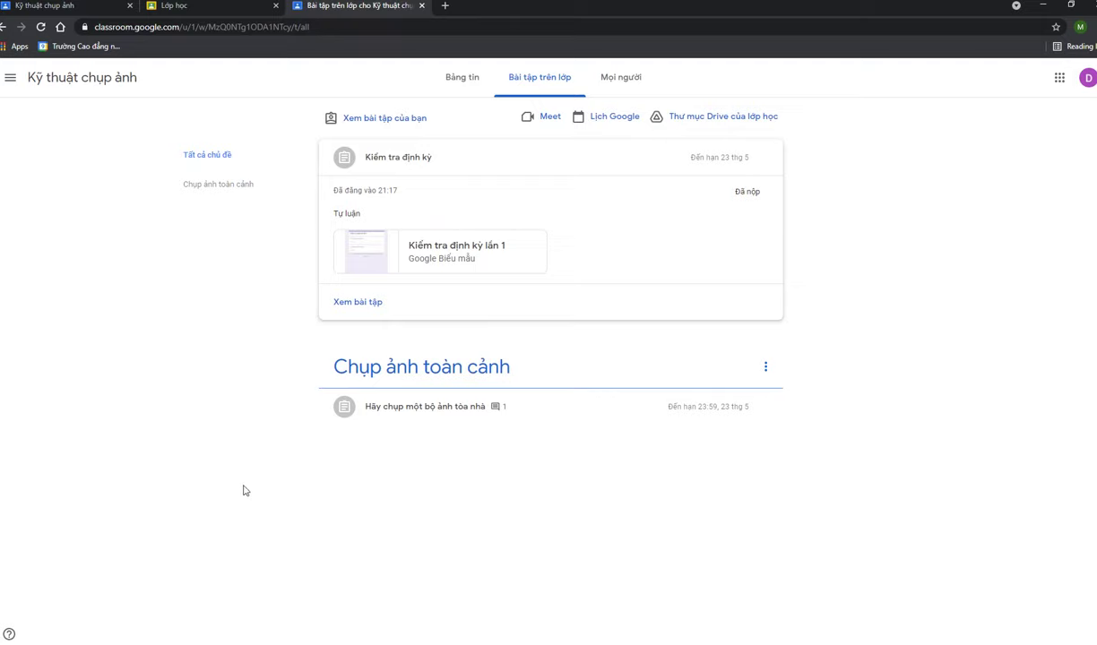
left_click(233, 187)
left_click(243, 163)
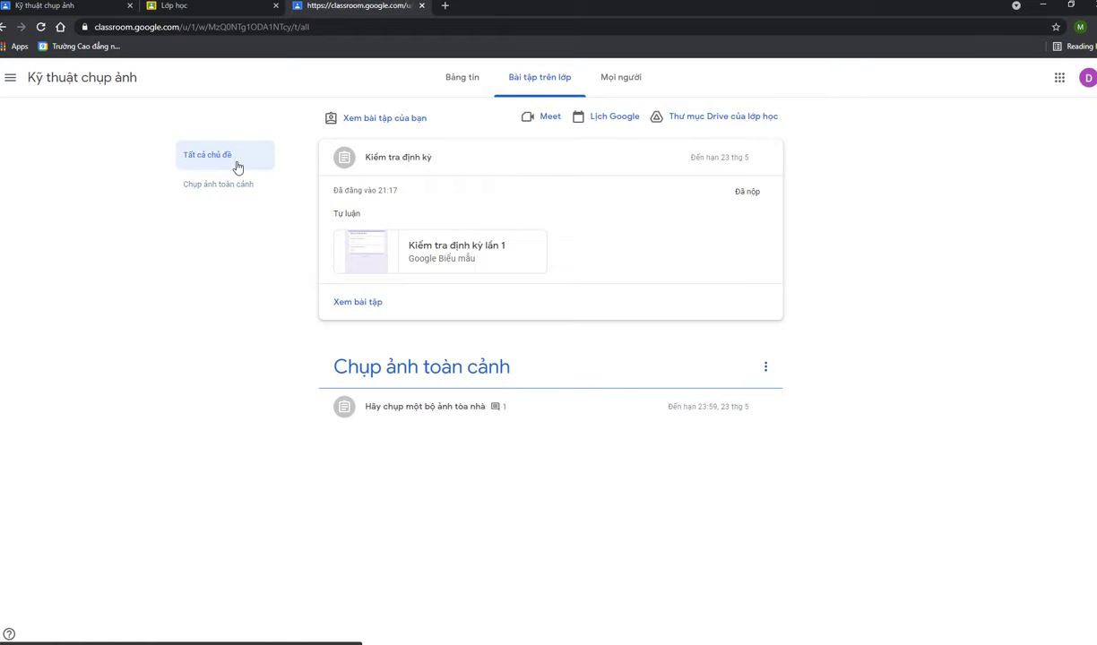
left_click(463, 90)
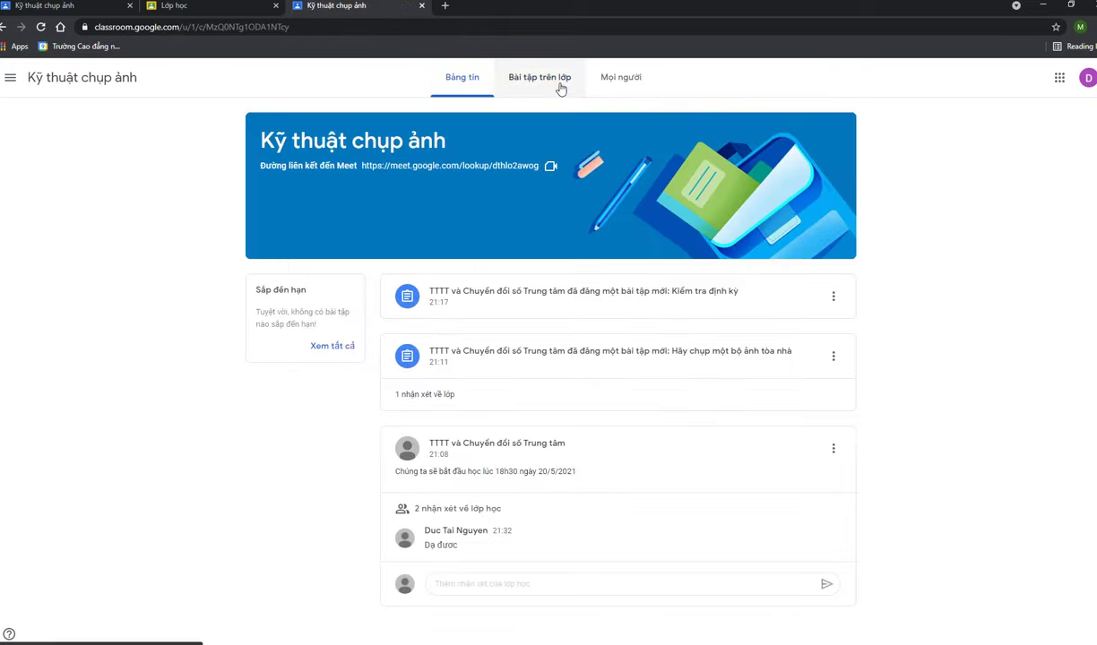
left_click(540, 78)
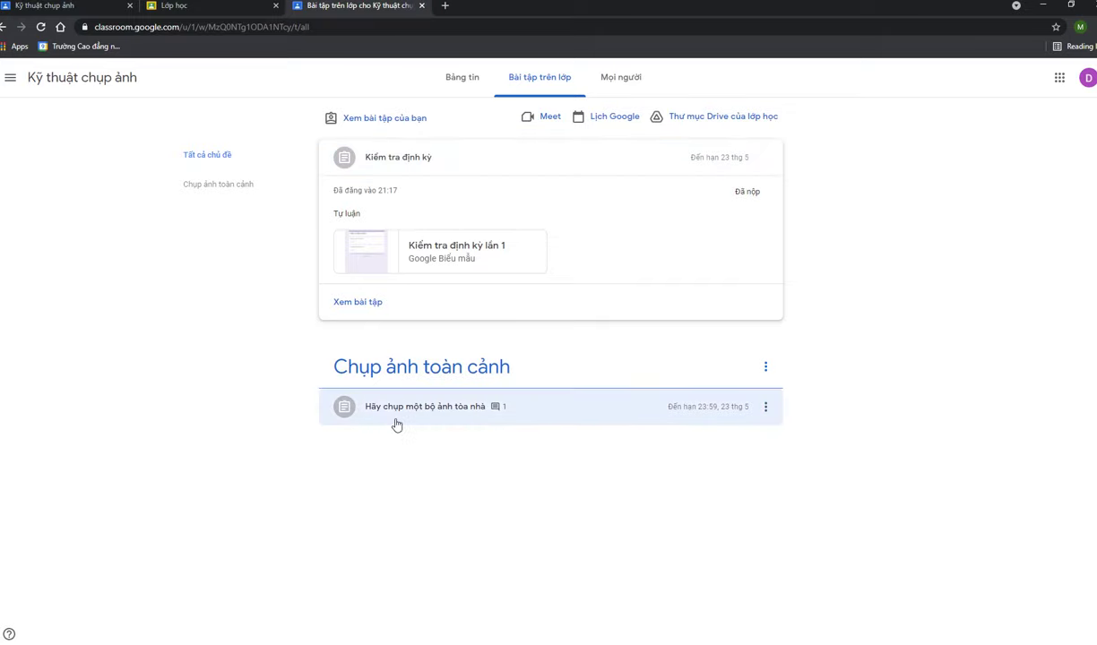
left_click(461, 77)
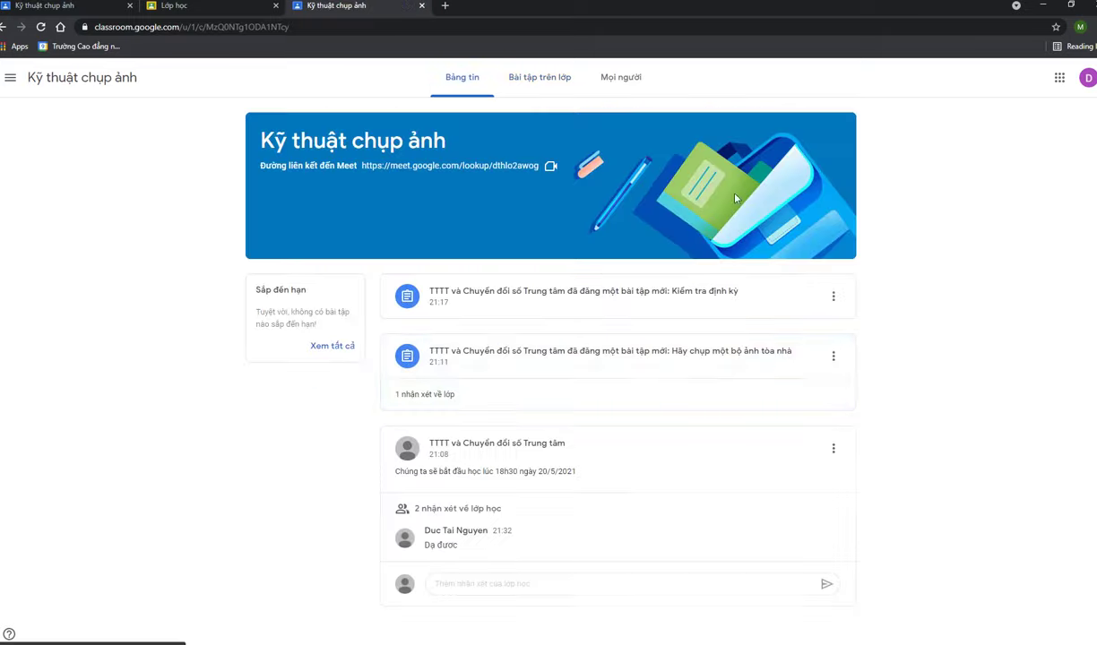